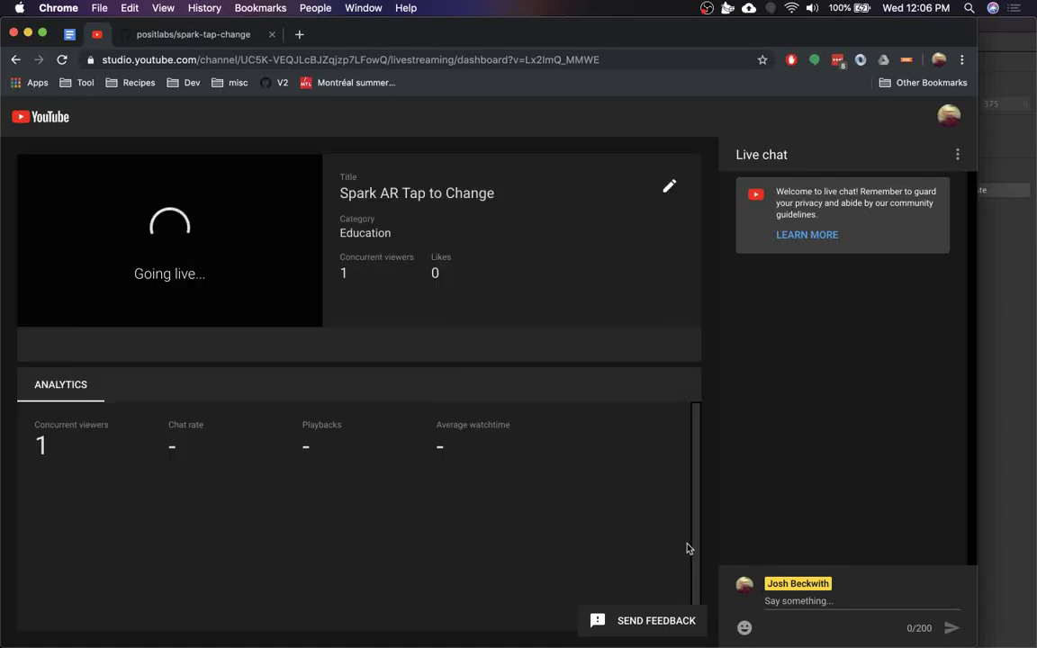
# Take the 'Spark AR Tap to Change' stream live in YouTube Studio.
pyautogui.moveTo(577, 642)
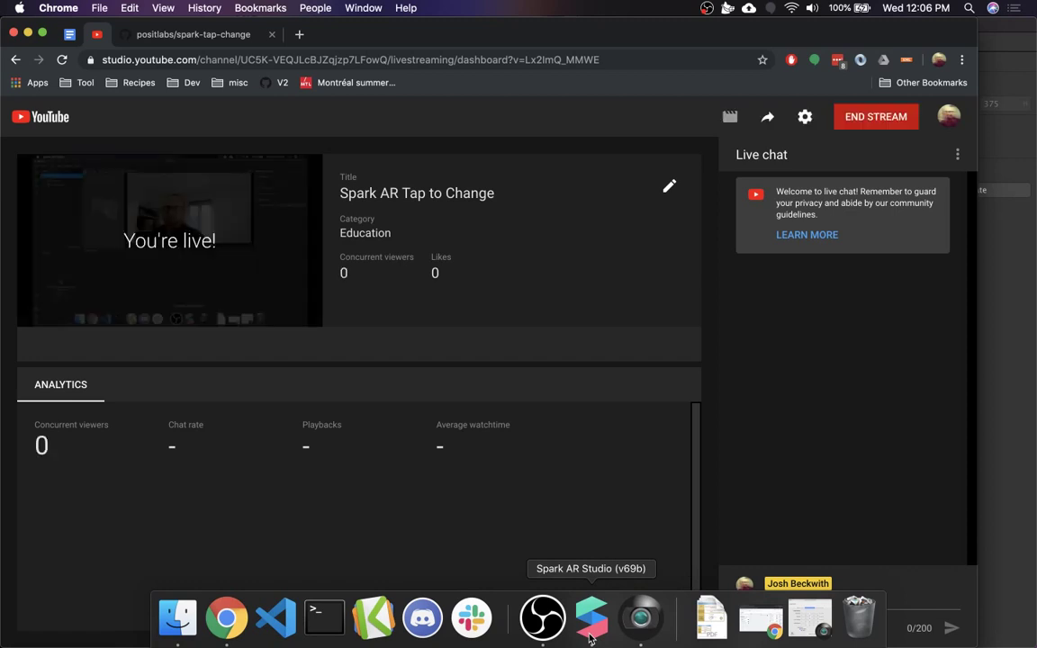
# Bring up the untitled Spark AR Studio project and check the preview's simulation options, leaving them unchanged.
pyautogui.click(590, 621)
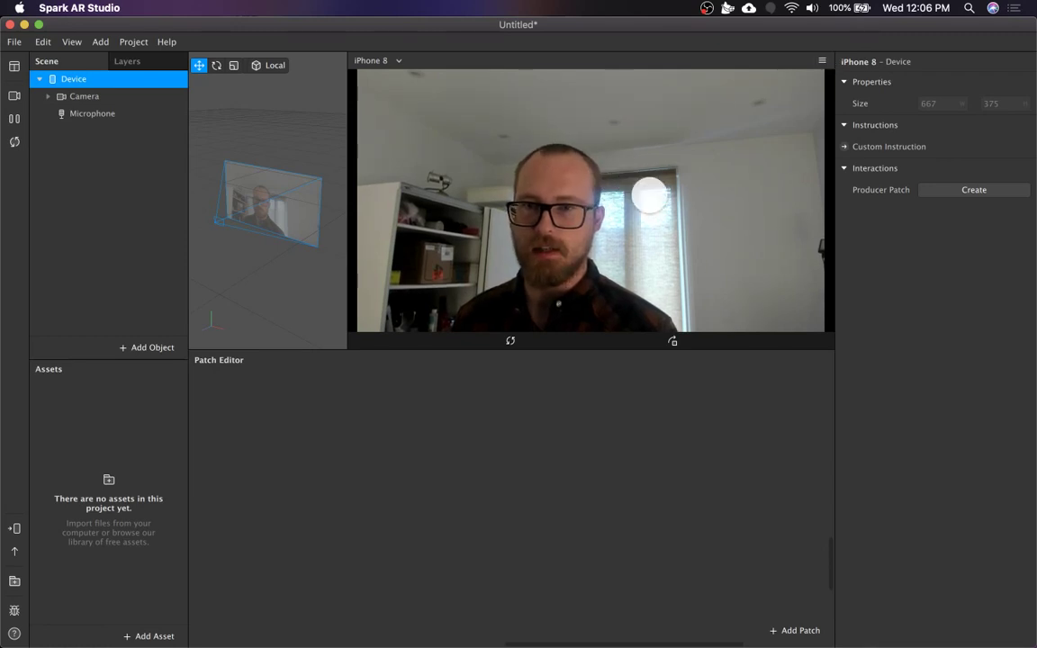
pyautogui.click(821, 63)
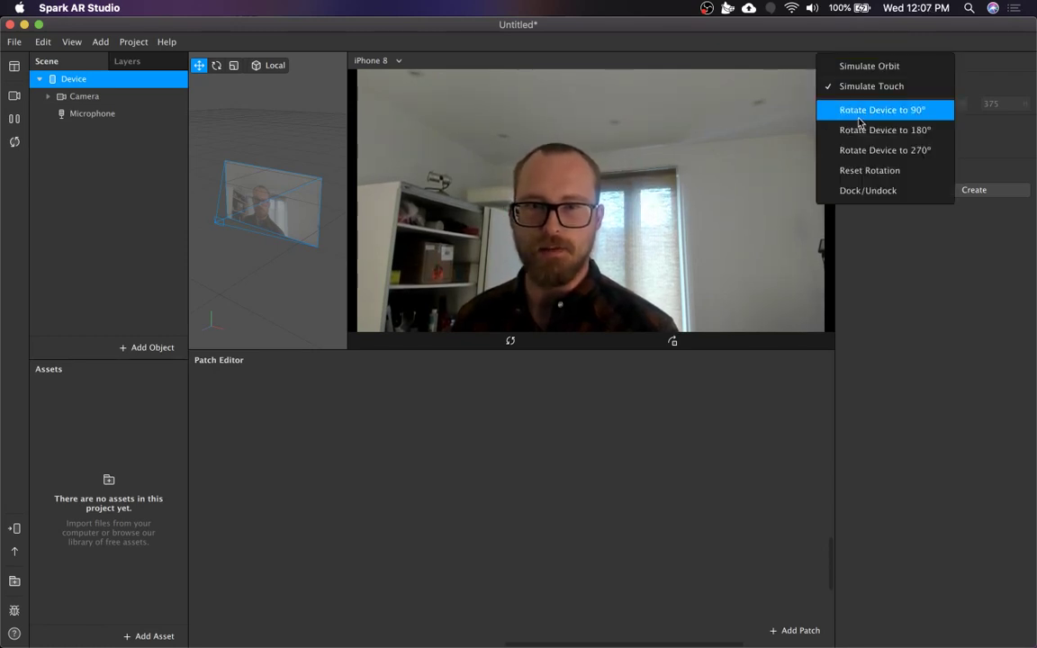
pyautogui.click(644, 183)
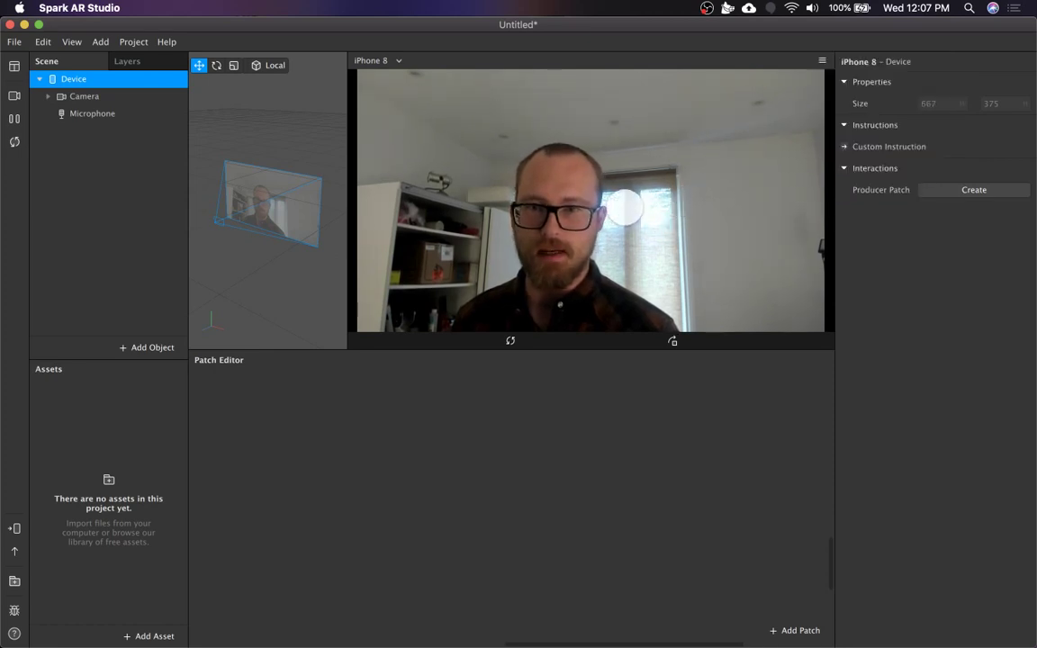
# Search 'tap' in the patch list and insert a Screen Tap patch.
pyautogui.doubleClick(399, 450)
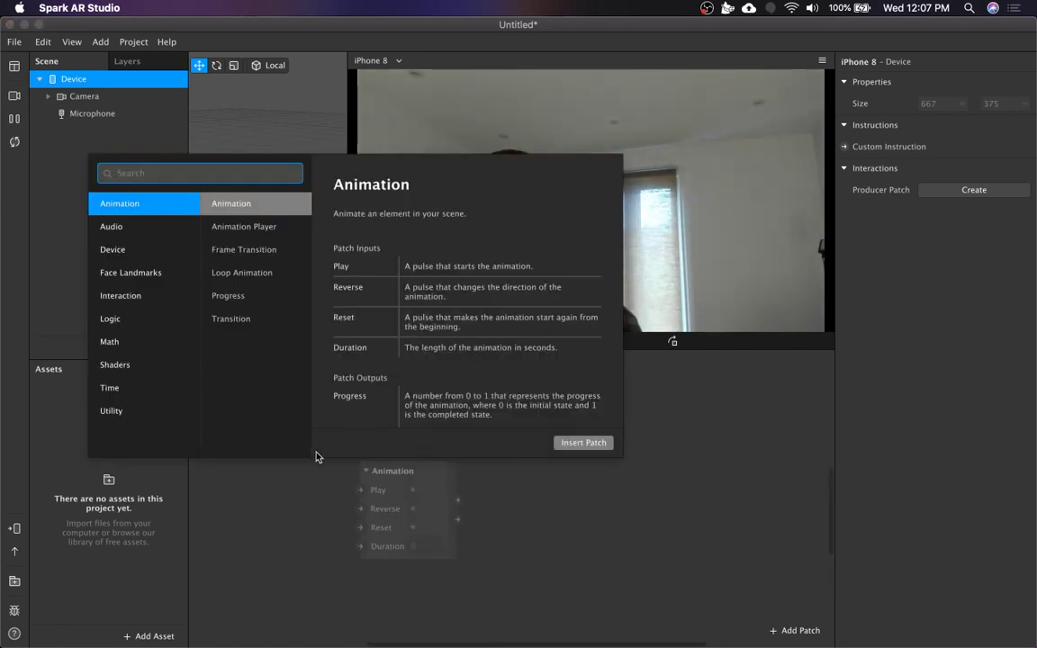
pyautogui.write('tap')
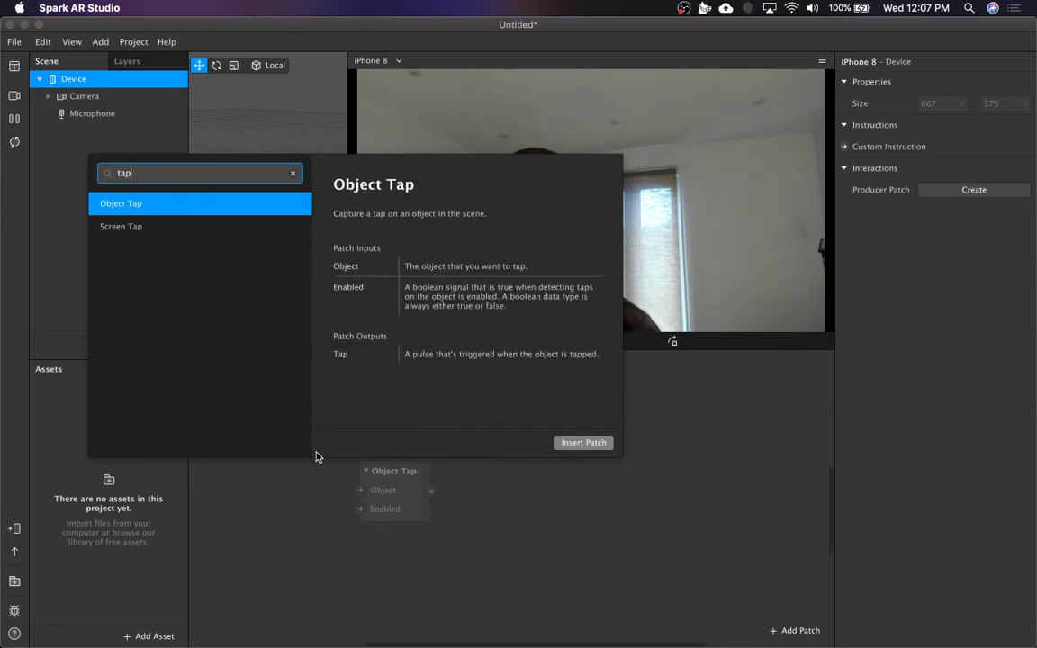
pyautogui.click(177, 230)
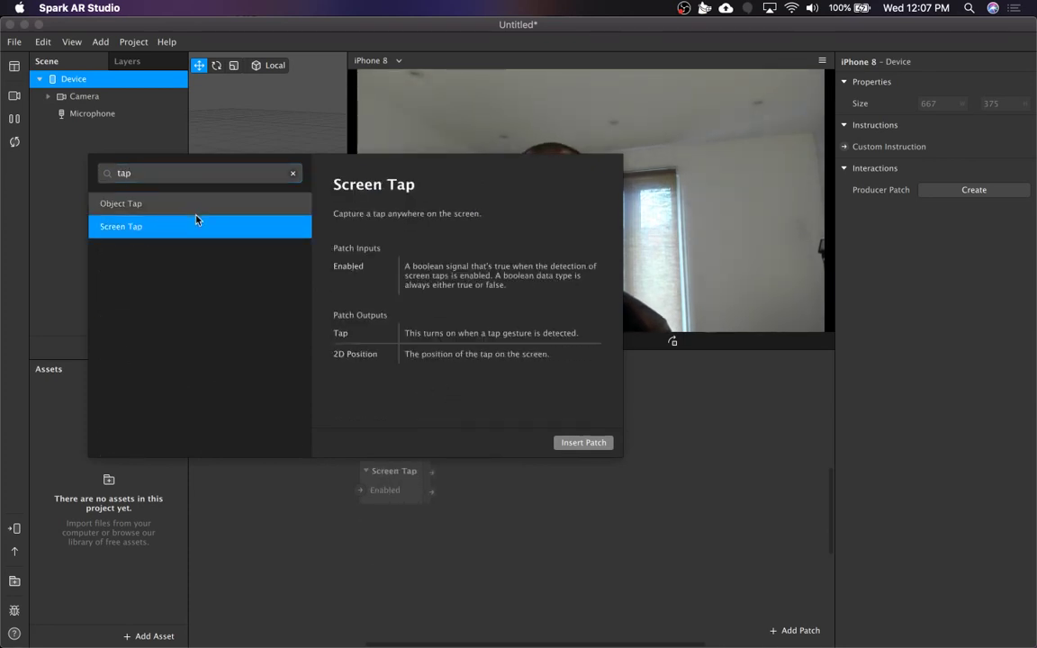
pyautogui.doubleClick(135, 228)
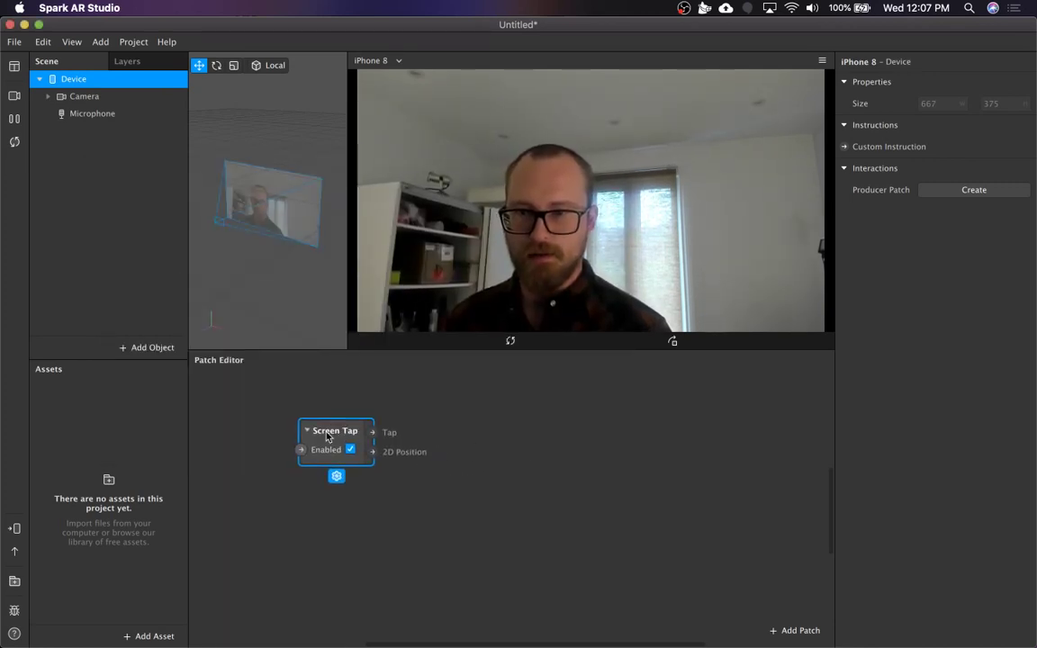
# Wire Screen Tap's Tap output into a new Counter patch with Maximum Count 5.
pyautogui.moveTo(317, 431); pyautogui.dragTo(306, 436)
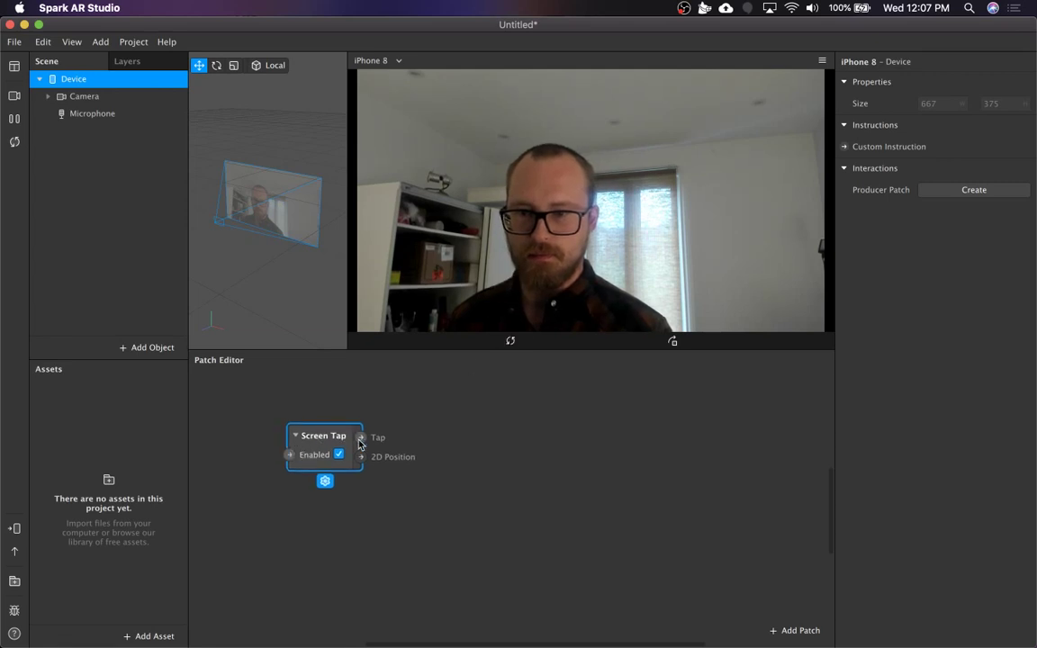
pyautogui.moveTo(361, 439); pyautogui.dragTo(475, 432)
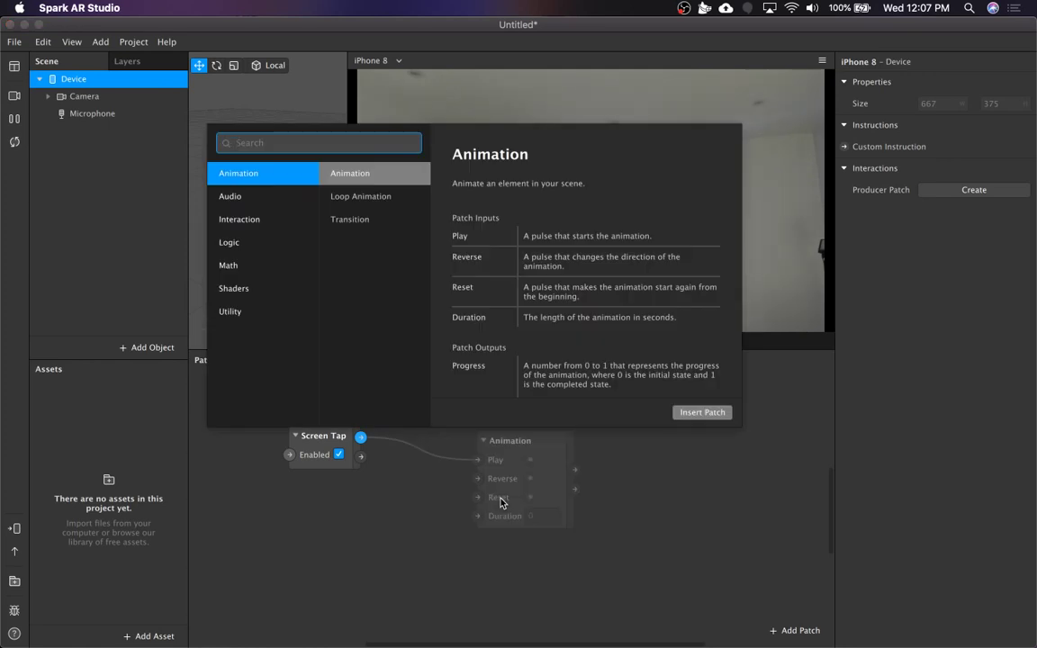
pyautogui.write('counter')
pyautogui.press('Return')
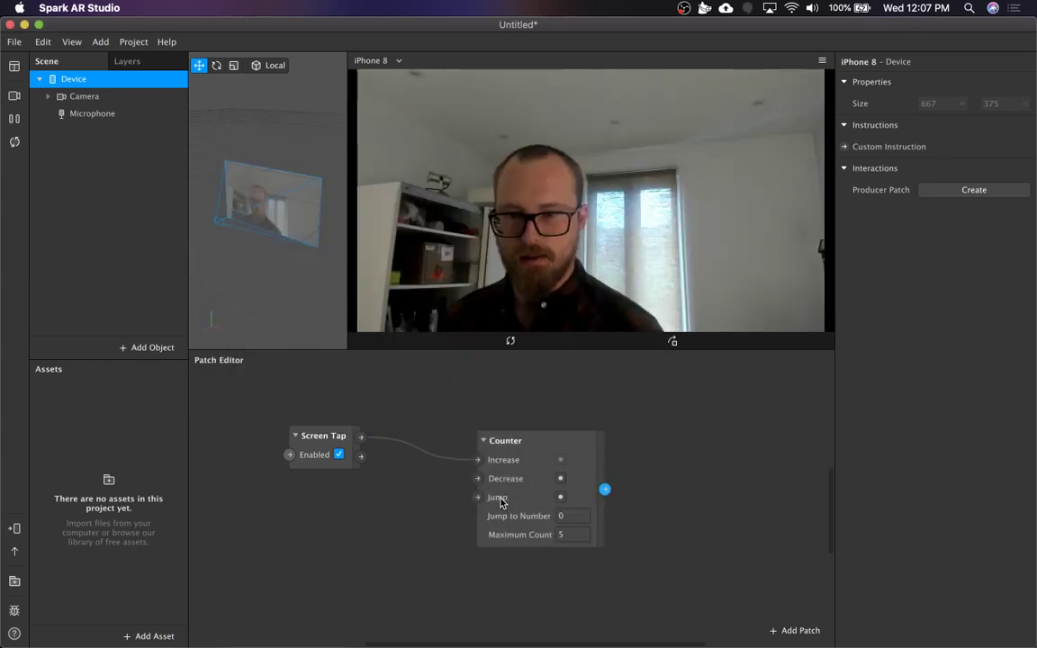
pyautogui.moveTo(527, 441); pyautogui.dragTo(455, 396)
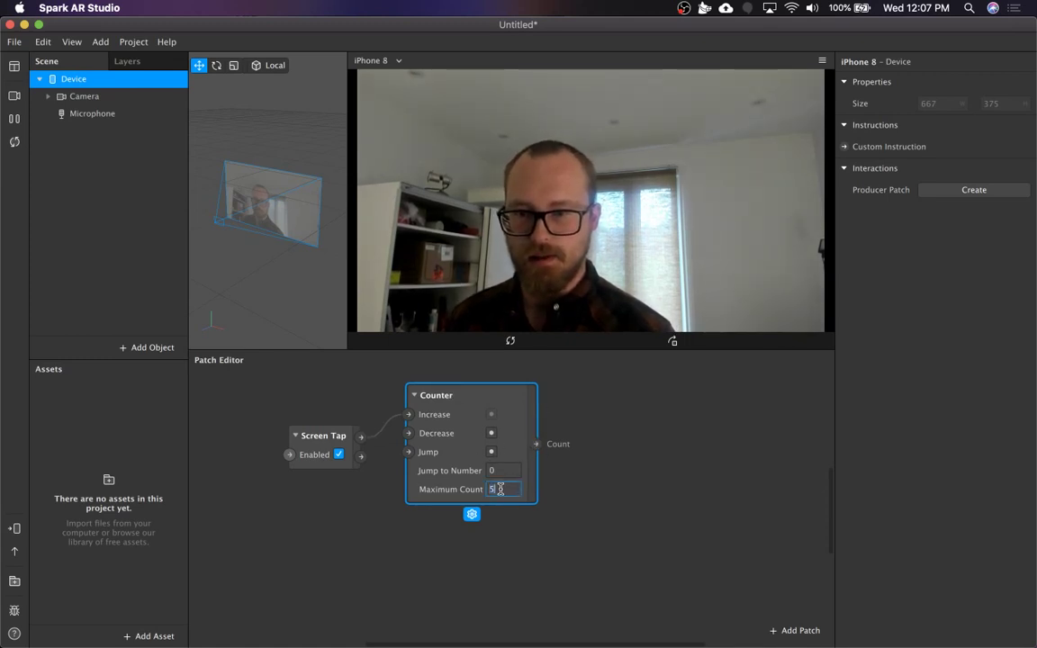
pyautogui.click(369, 402)
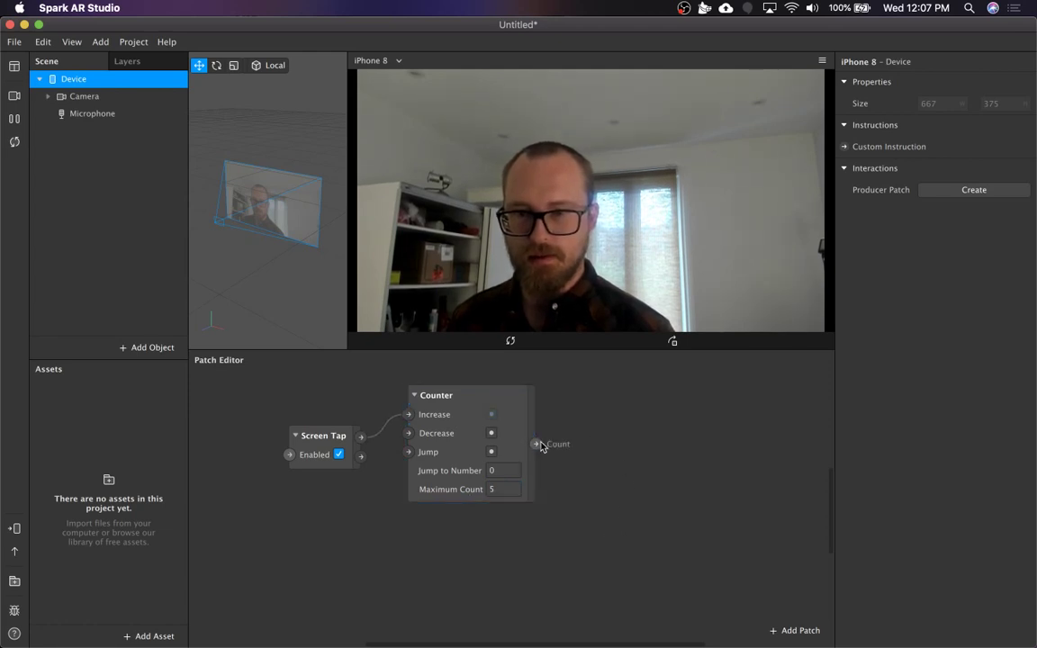
# Feed the Counter's Count output into a new Value patch.
pyautogui.moveTo(541, 445); pyautogui.dragTo(631, 413)
pyautogui.moveTo(676, 443); pyautogui.dragTo(656, 436)
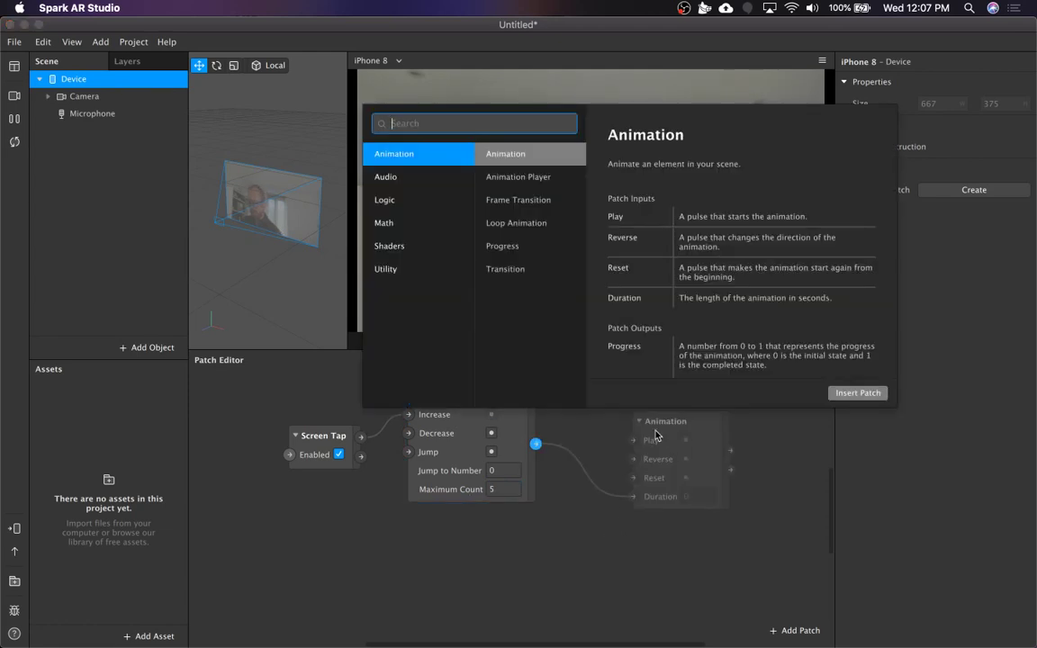
pyautogui.write('value')
pyautogui.press('Return')
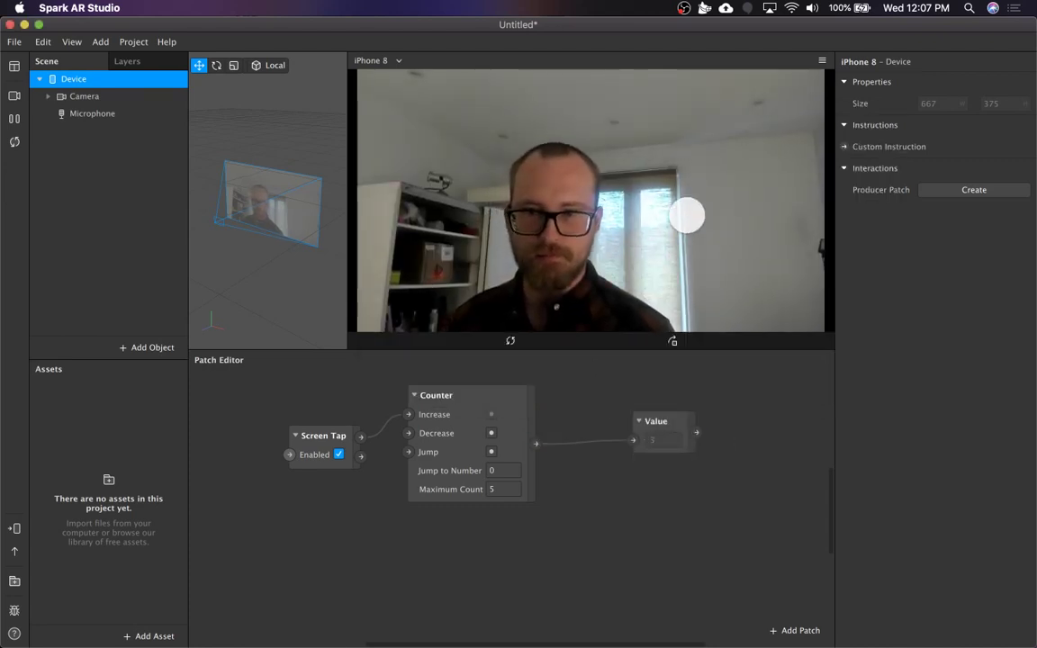
# Simulate a tap, move the Value patch beside the Counter, and select the Counter.
pyautogui.click(681, 220)
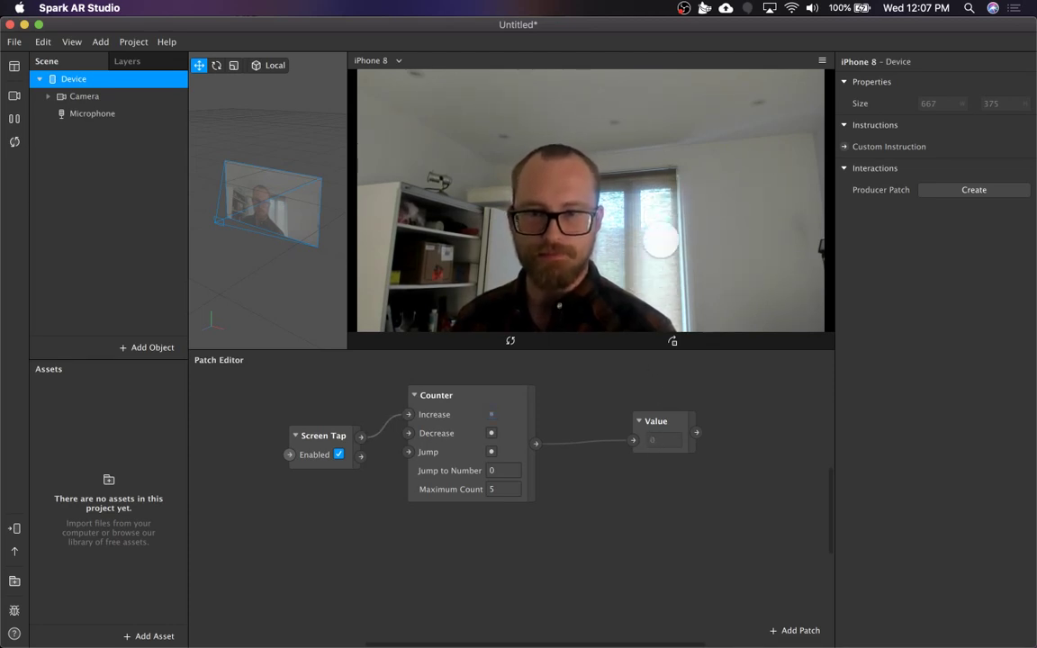
pyautogui.moveTo(655, 420); pyautogui.dragTo(594, 415)
pyautogui.scroll(-5, 609, 486)
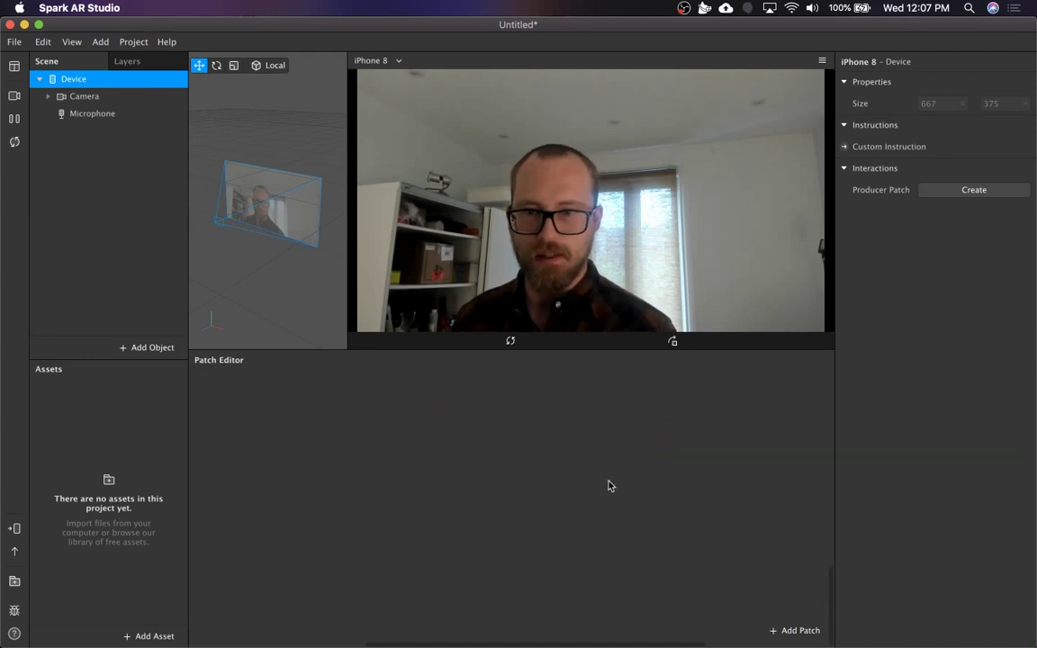
pyautogui.scroll(8, 608, 485)
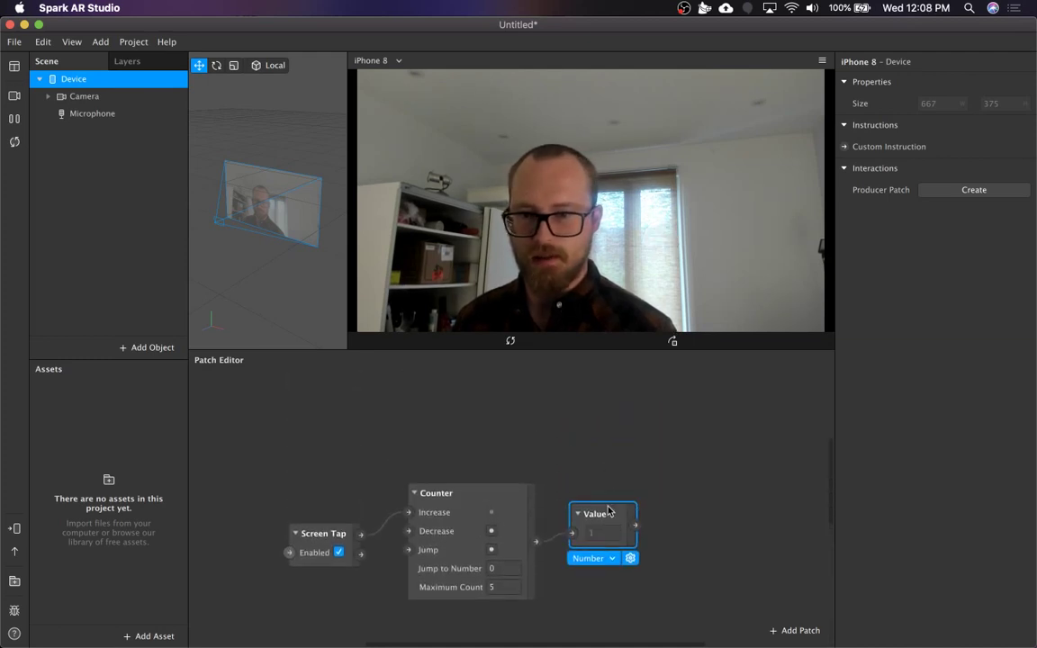
pyautogui.scroll(5, 609, 518)
pyautogui.scroll(-3, 592, 511)
pyautogui.click(405, 394)
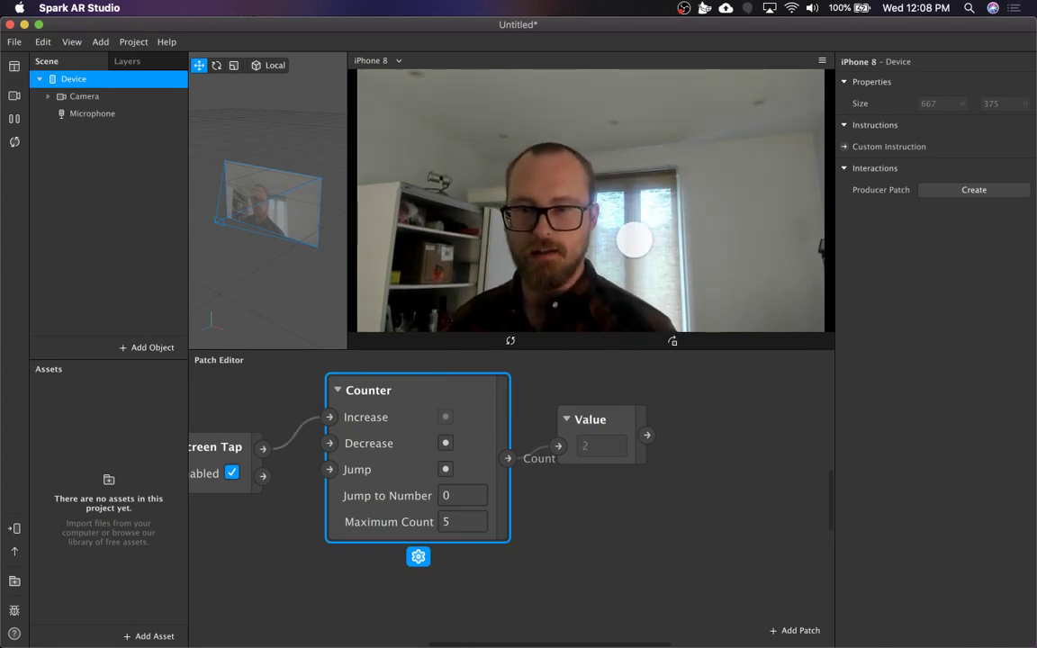
# Tap the preview to cycle the count from 0 up to 4, then select the Value patch.
pyautogui.click(636, 238)
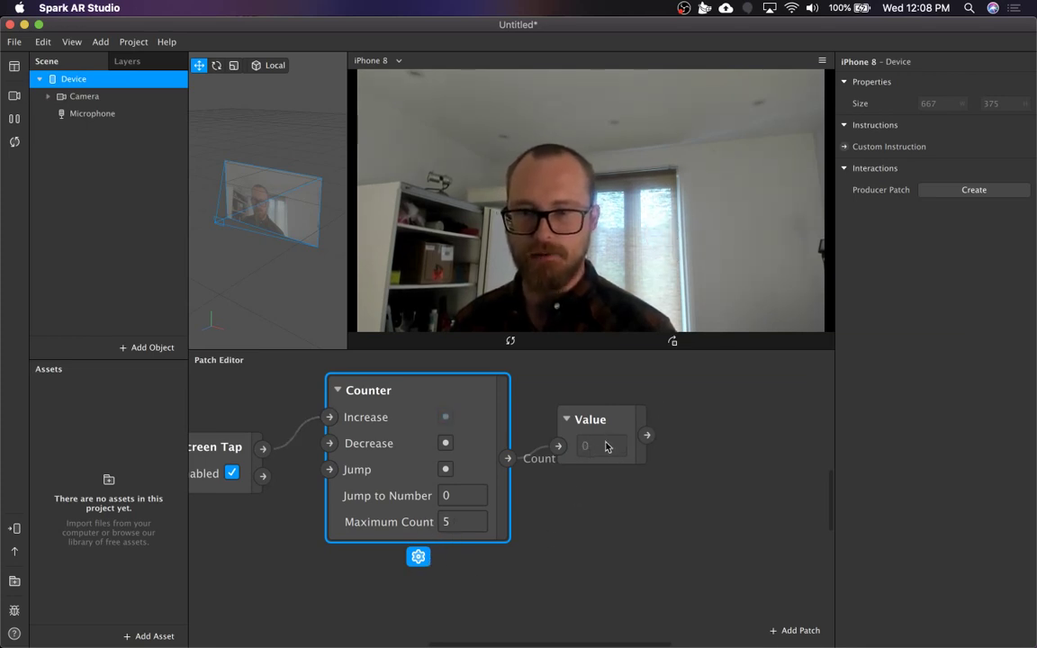
pyautogui.click(633, 217)
pyautogui.click(633, 217)
pyautogui.click(633, 217)
pyautogui.click(633, 217)
pyautogui.click(701, 463)
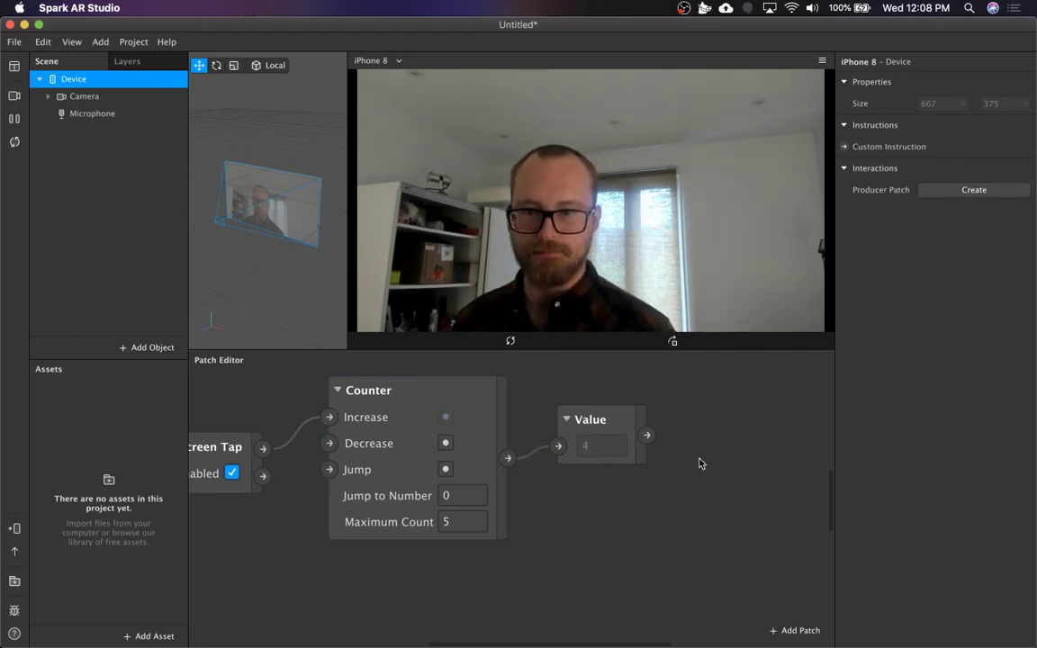
pyautogui.click(603, 423)
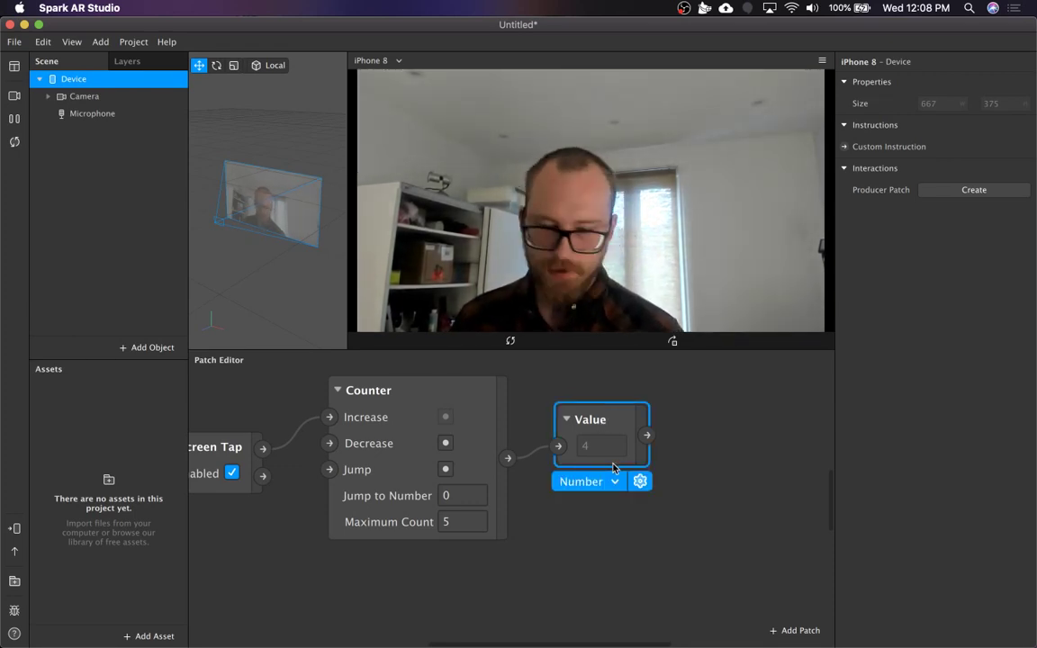
# Replace the Value patch with an Option Picker fed by the Counter's Count, placed beside the Counter.
pyautogui.press('BackSpace')
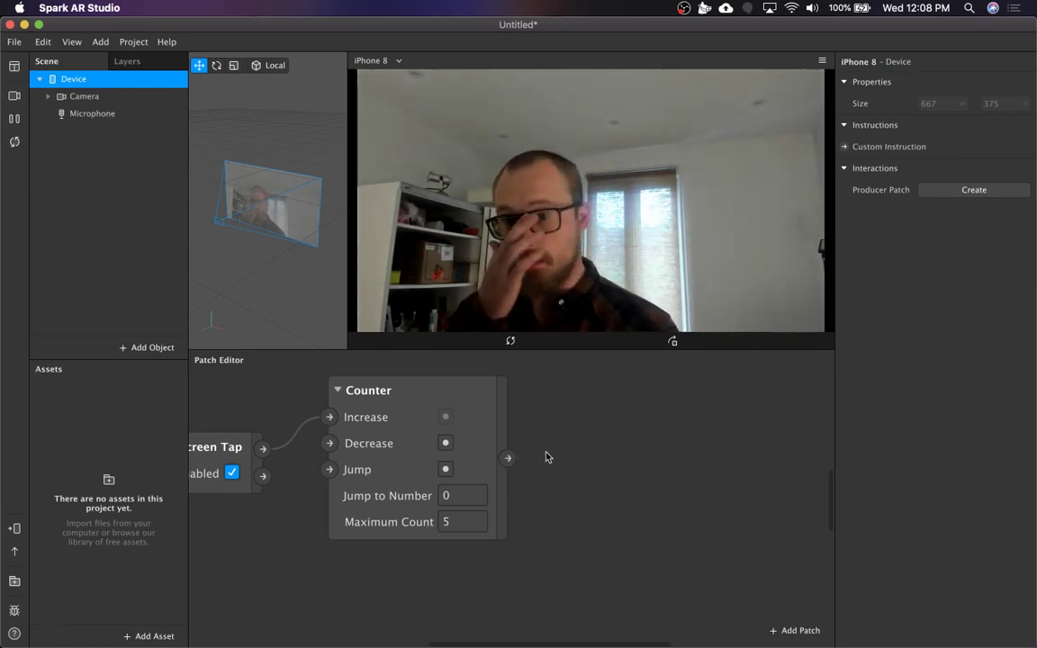
pyautogui.moveTo(509, 460); pyautogui.dragTo(665, 420)
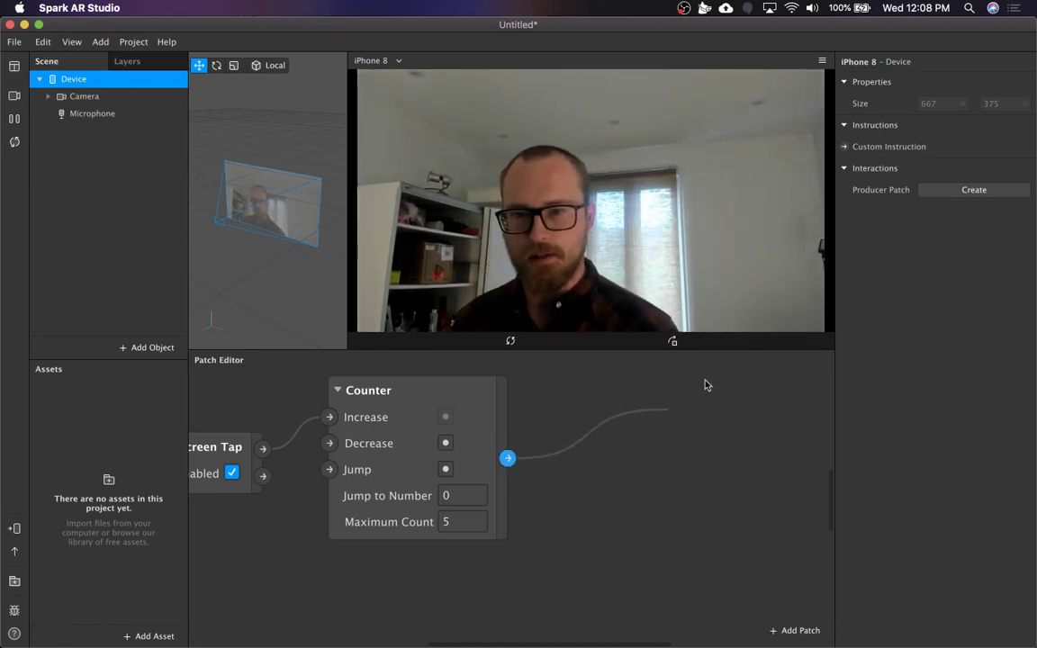
pyautogui.moveTo(706, 385); pyautogui.dragTo(707, 387)
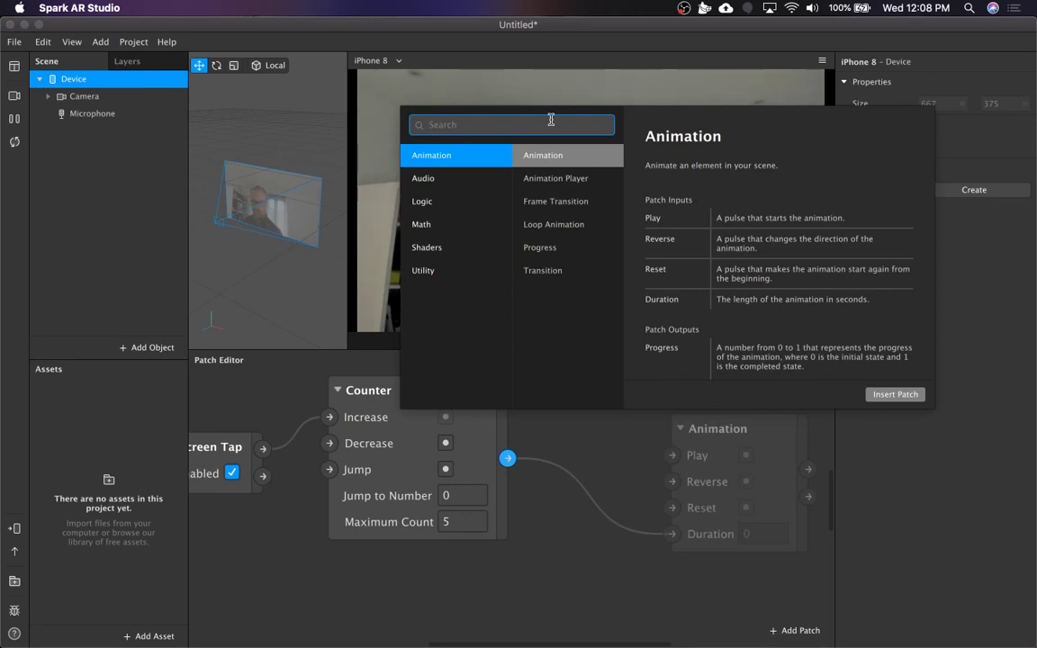
pyautogui.write('c')
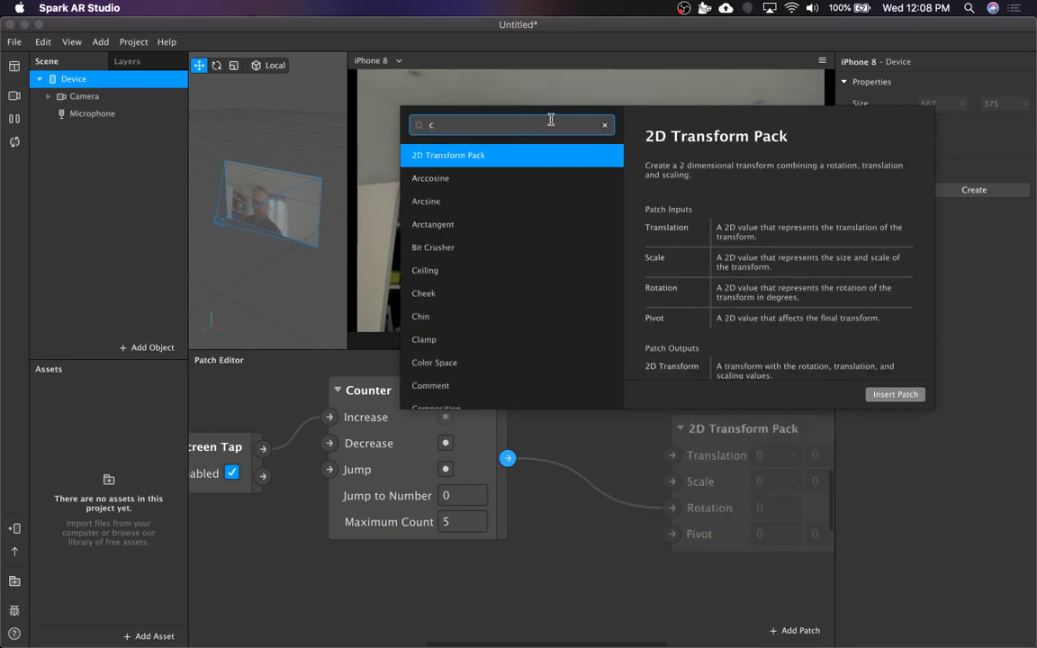
pyautogui.press('BackSpace')
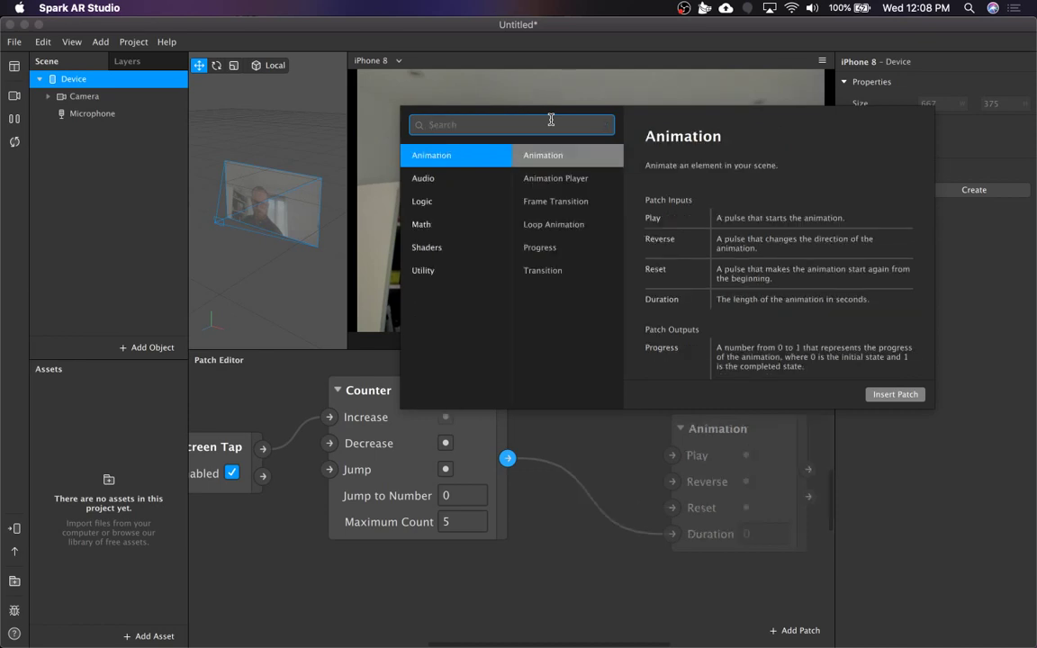
pyautogui.write('option')
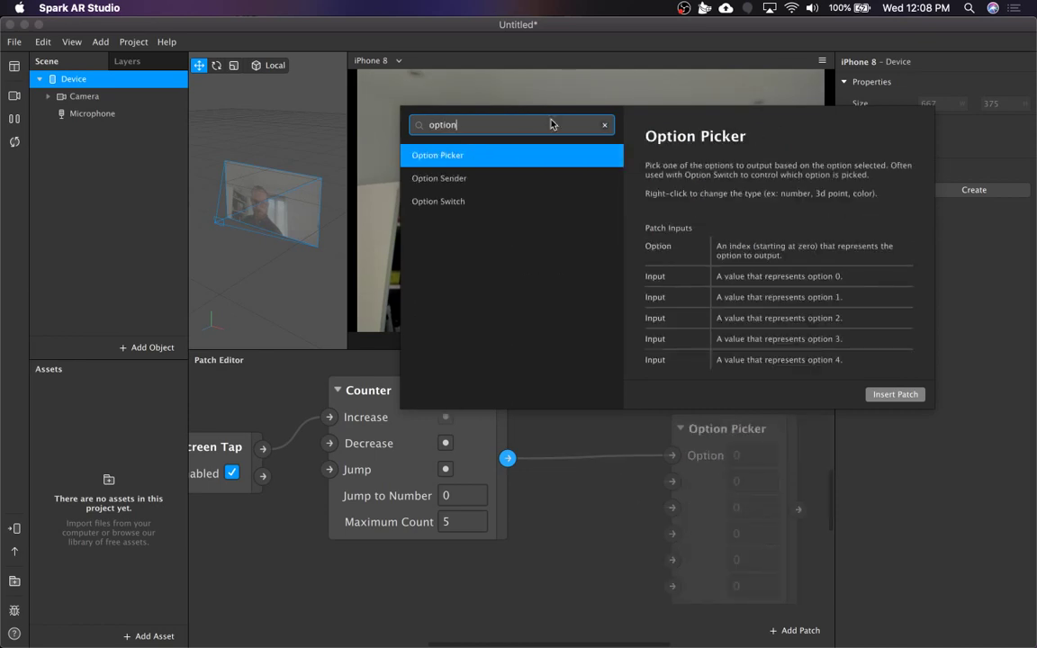
pyautogui.press('Return')
pyautogui.click(551, 117)
pyautogui.moveTo(714, 435); pyautogui.dragTo(650, 402)
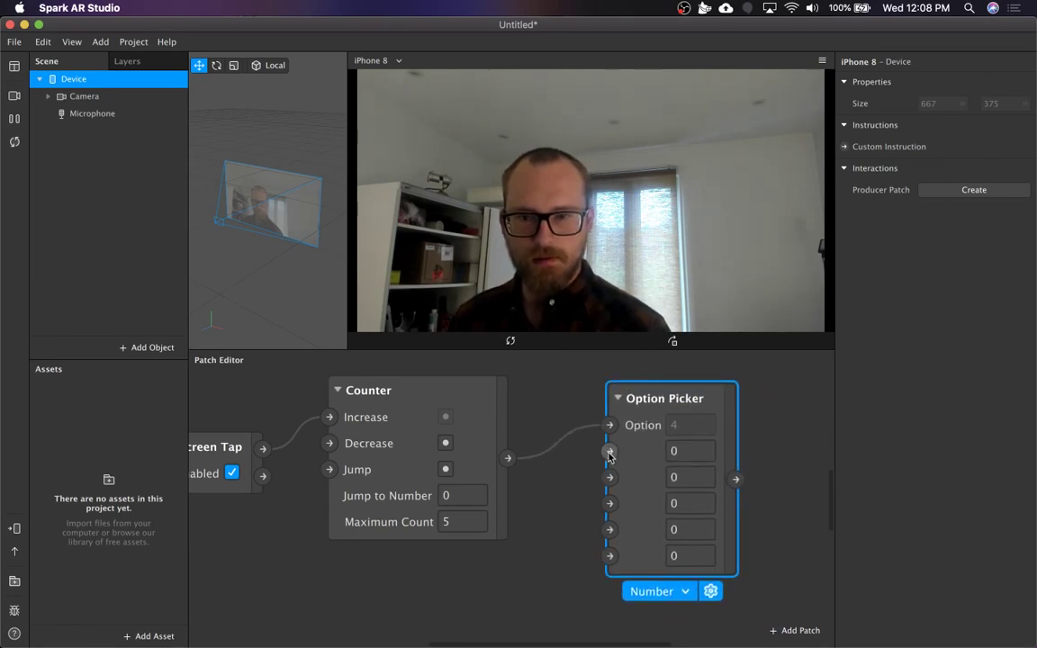
pyautogui.click(681, 592)
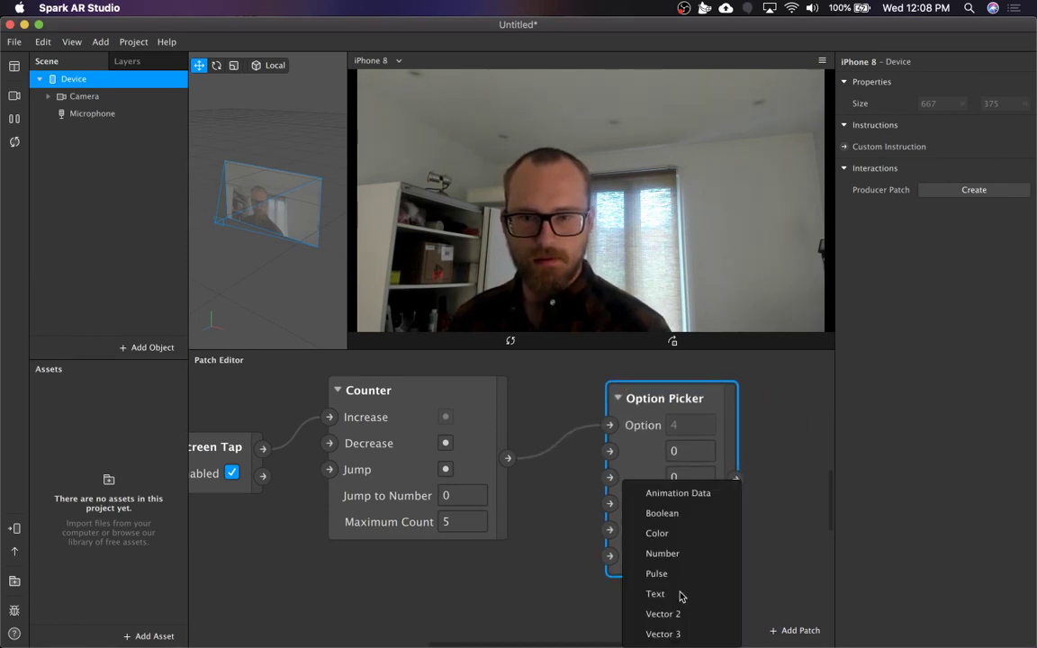
# Make the Option Picker Color-type with options blue, black, cyan, magenta and black.
pyautogui.click(689, 536)
pyautogui.moveTo(669, 406); pyautogui.dragTo(649, 400)
pyautogui.click(660, 445)
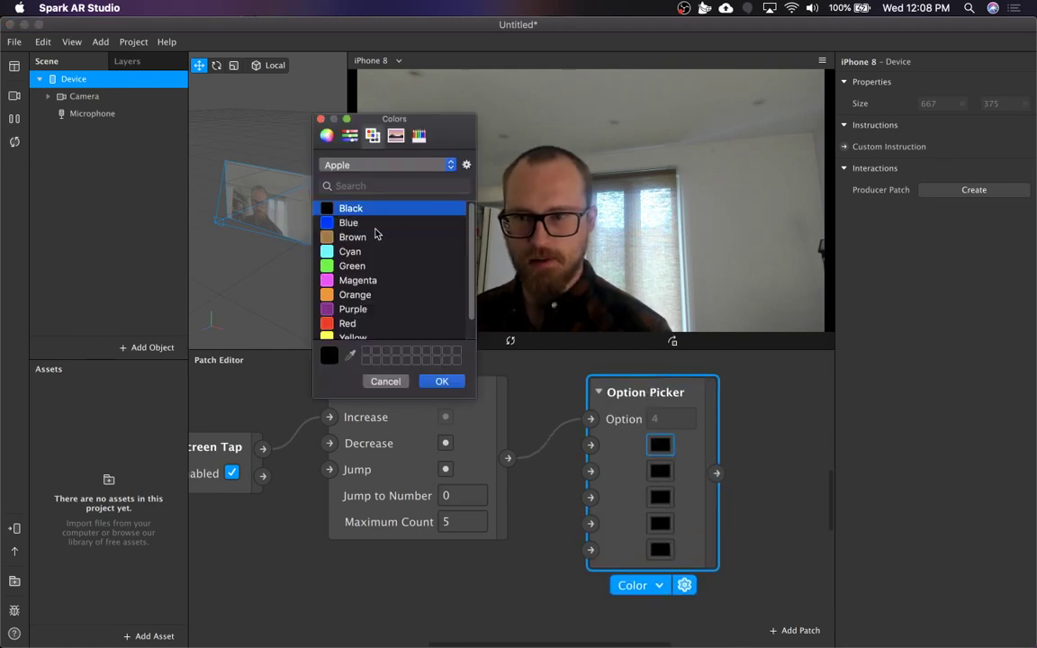
pyautogui.click(374, 225)
pyautogui.click(659, 470)
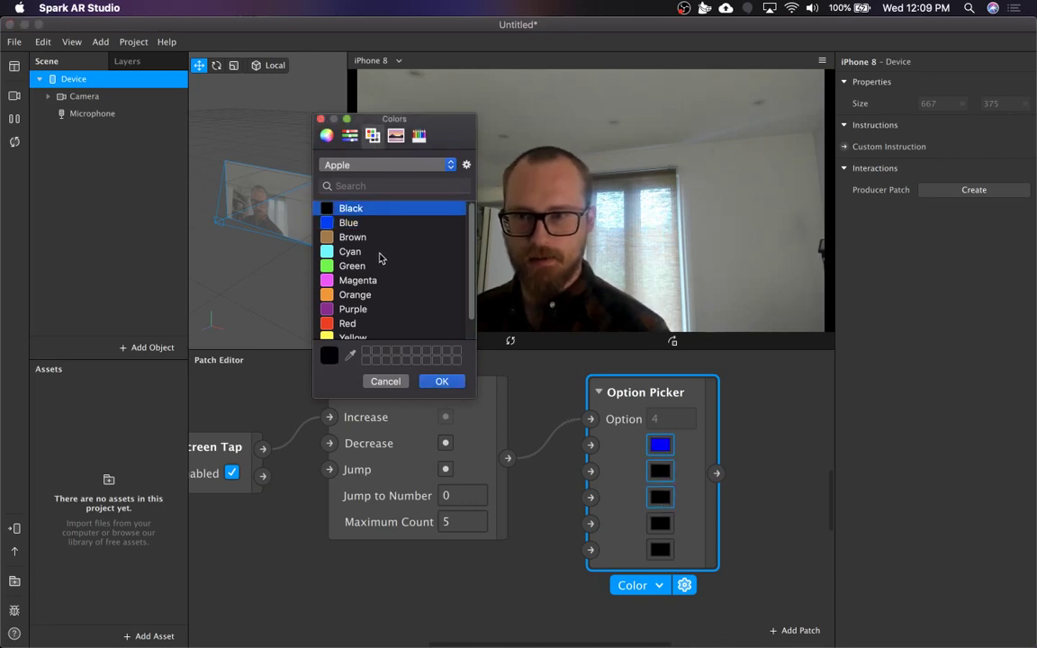
pyautogui.click(379, 254)
pyautogui.click(660, 523)
pyautogui.click(360, 280)
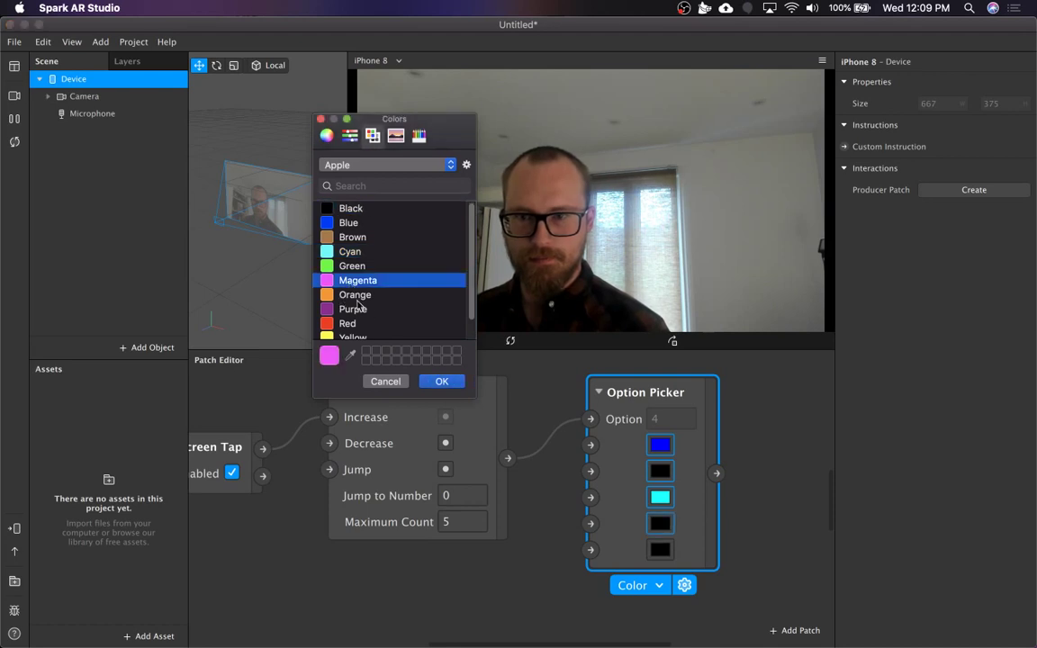
pyautogui.click(658, 549)
pyautogui.click(365, 309)
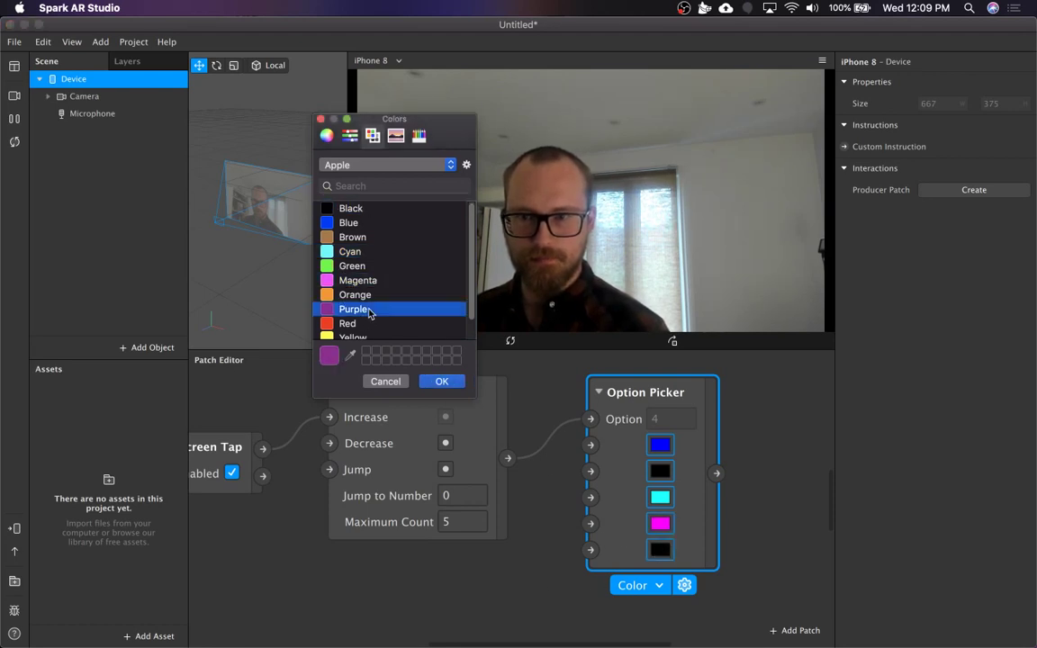
# Review the Option Picker's colour options and close the Colors window.
pyautogui.click(551, 511)
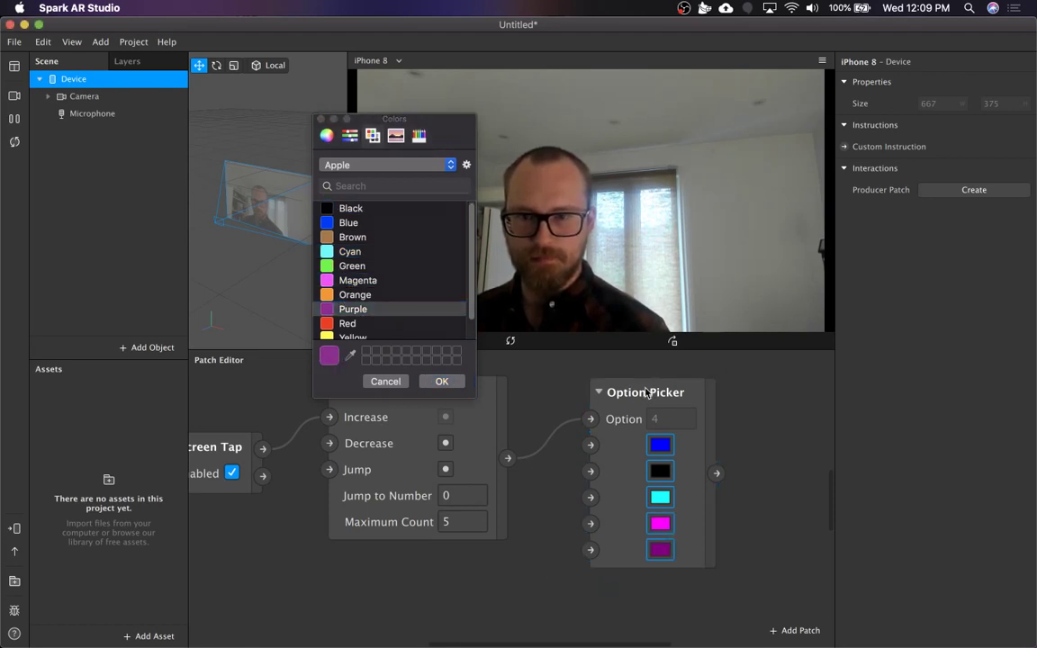
pyautogui.click(647, 391)
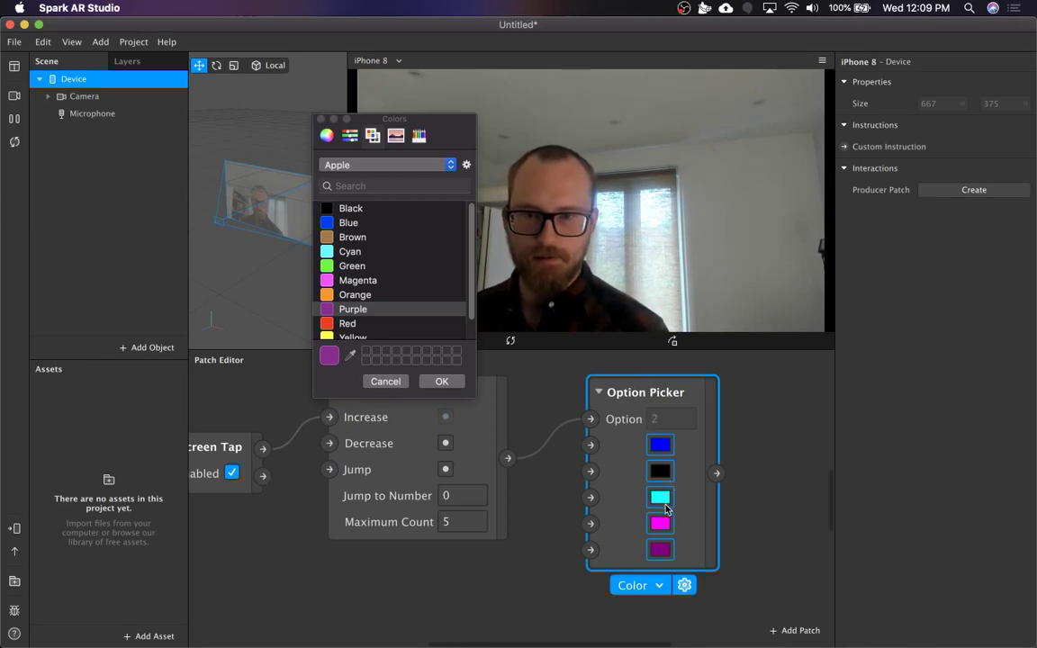
pyautogui.hscroll(1, 693, 420)
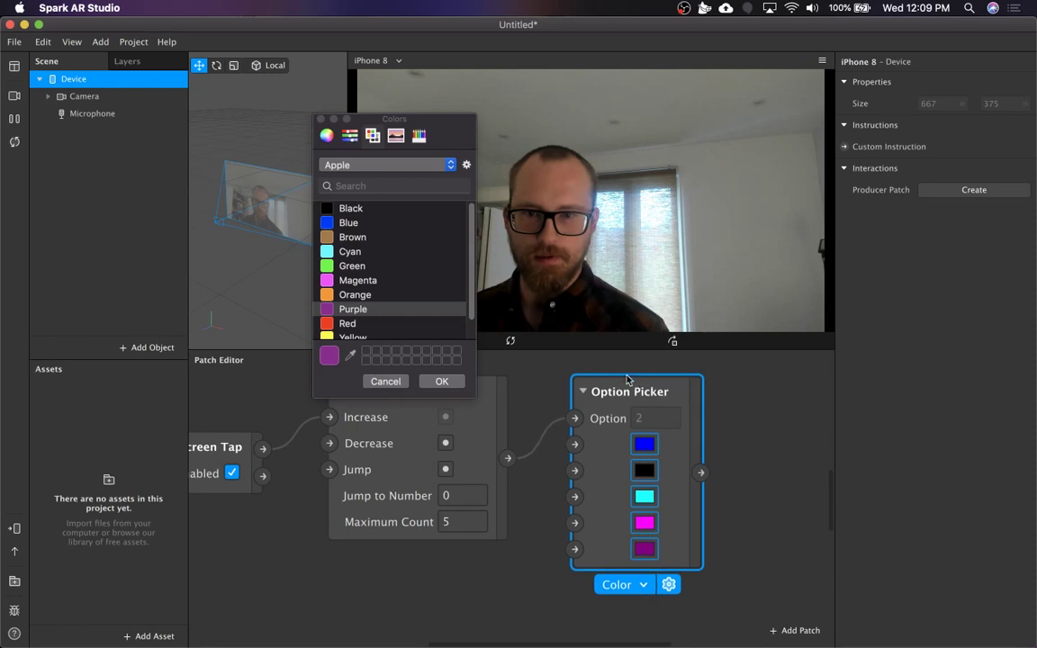
pyautogui.click(729, 453)
pyautogui.hscroll(-5, 728, 454)
pyautogui.hscroll(5, 729, 454)
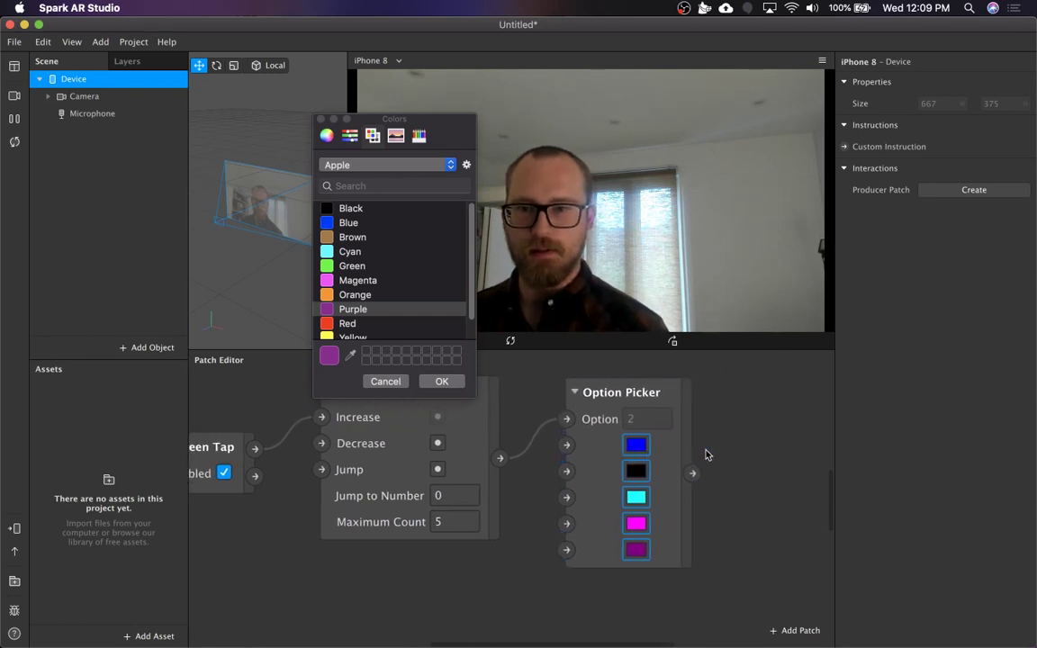
pyautogui.click(320, 119)
# Bring up the Scene panel's add-object menu.
pyautogui.click(73, 128)
pyautogui.rightClick(73, 128)
pyautogui.moveTo(135, 157)
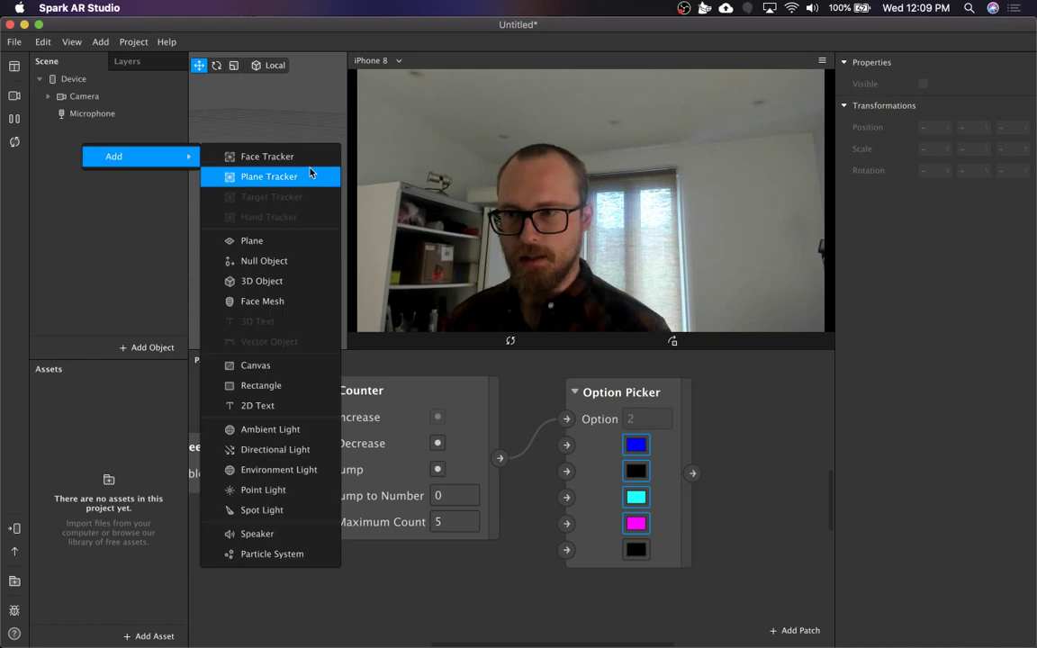
pyautogui.click(50, 192)
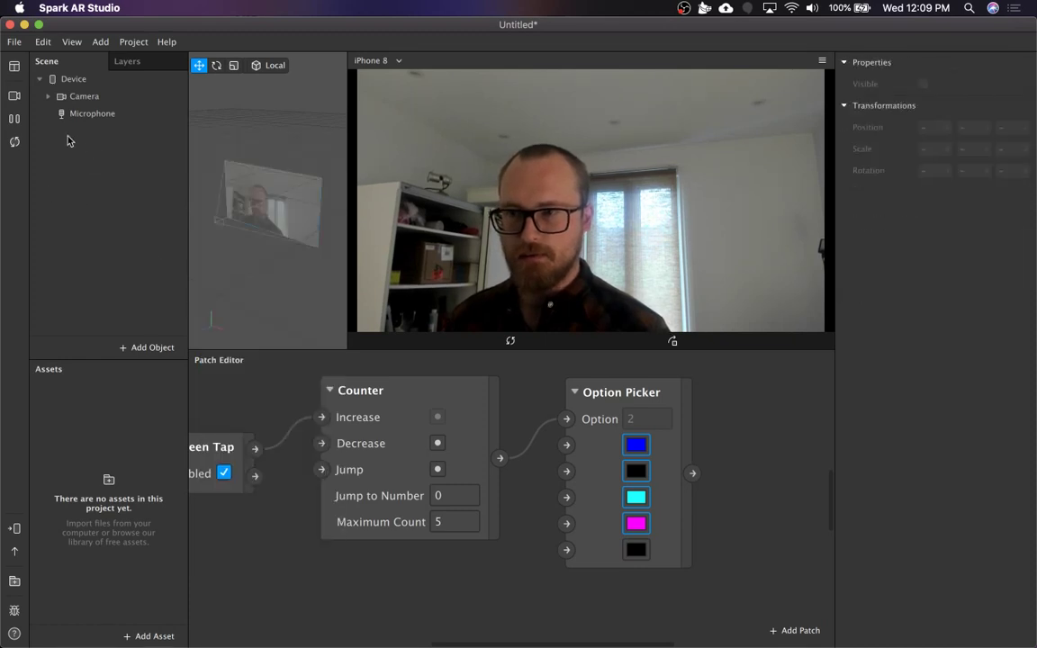
pyautogui.rightClick(95, 150)
# Add a canvas to the scene.
pyautogui.moveTo(149, 162)
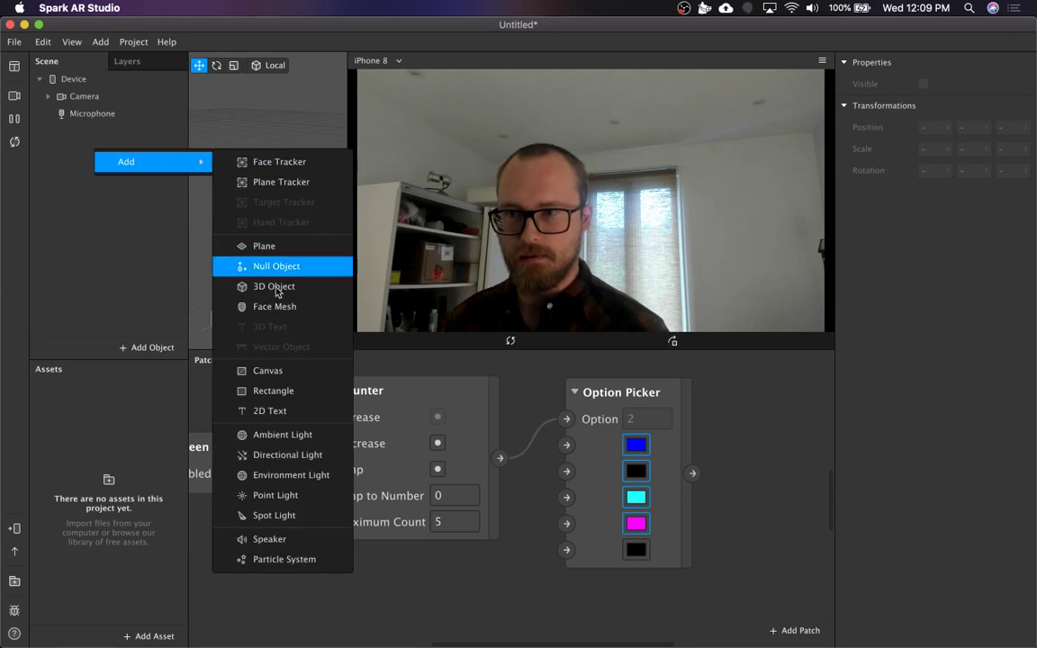
pyautogui.click(300, 371)
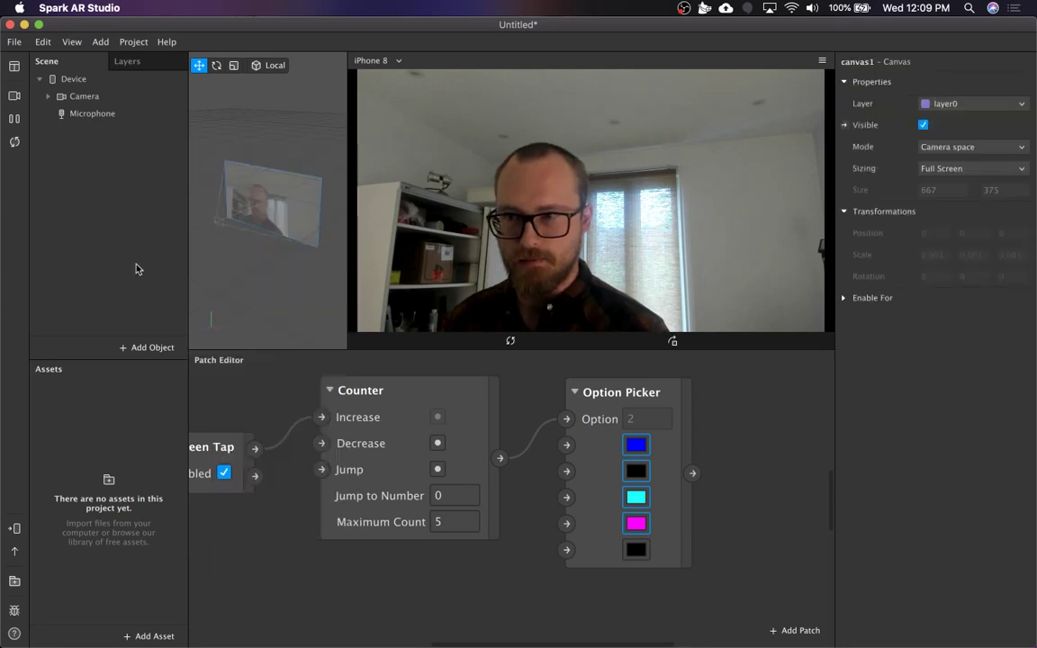
pyautogui.click(126, 197)
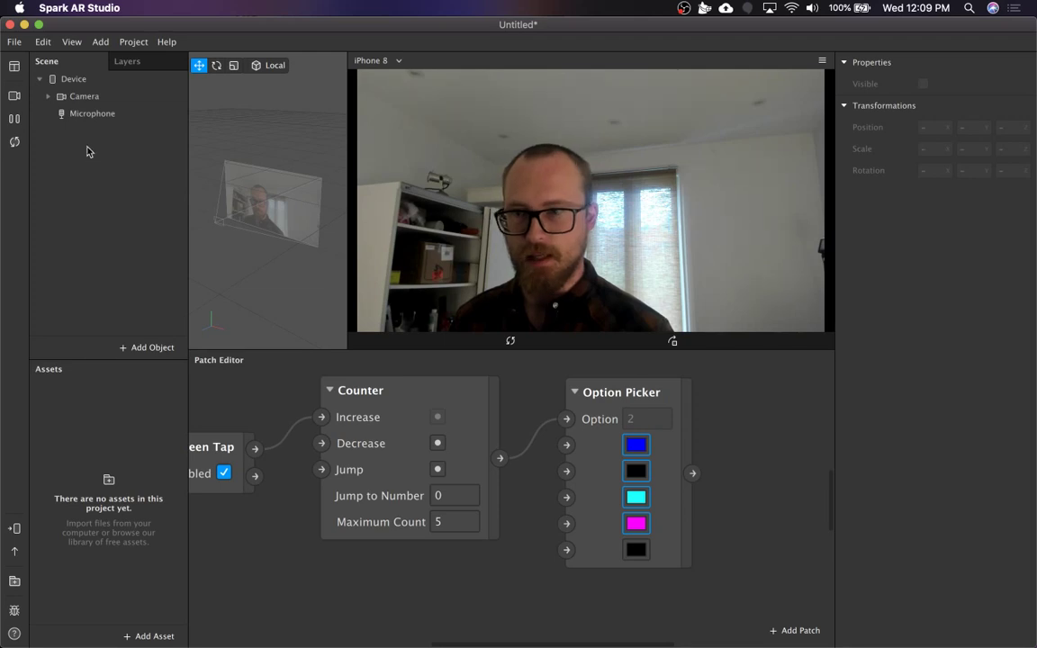
# Save the project as Untitled.arproj on the Desktop.
pyautogui.press('super+s')
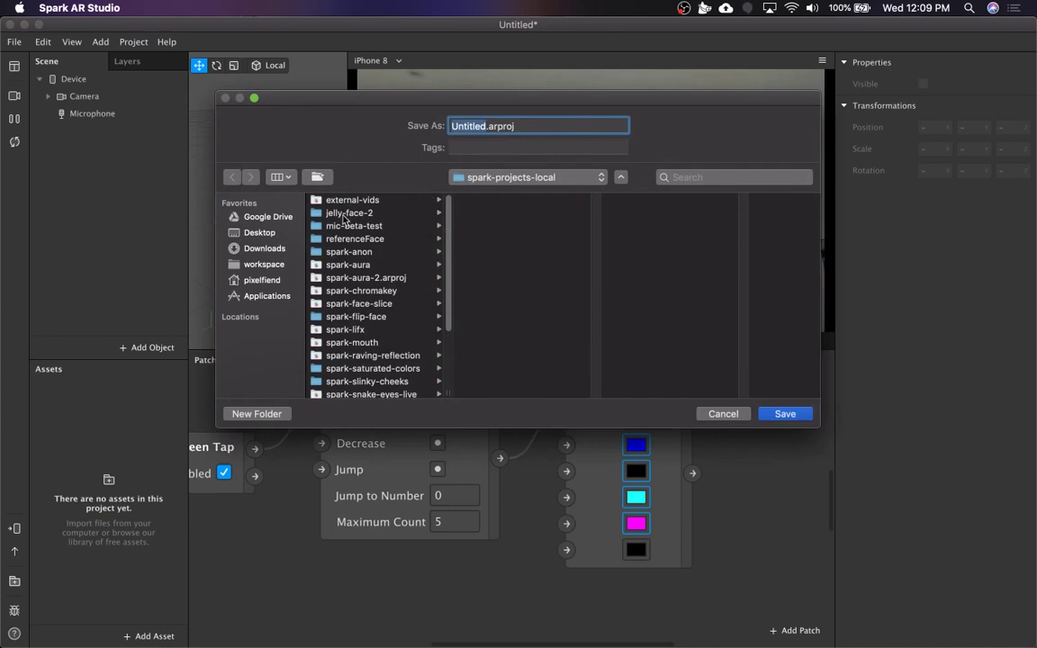
pyautogui.click(261, 233)
pyautogui.click(785, 414)
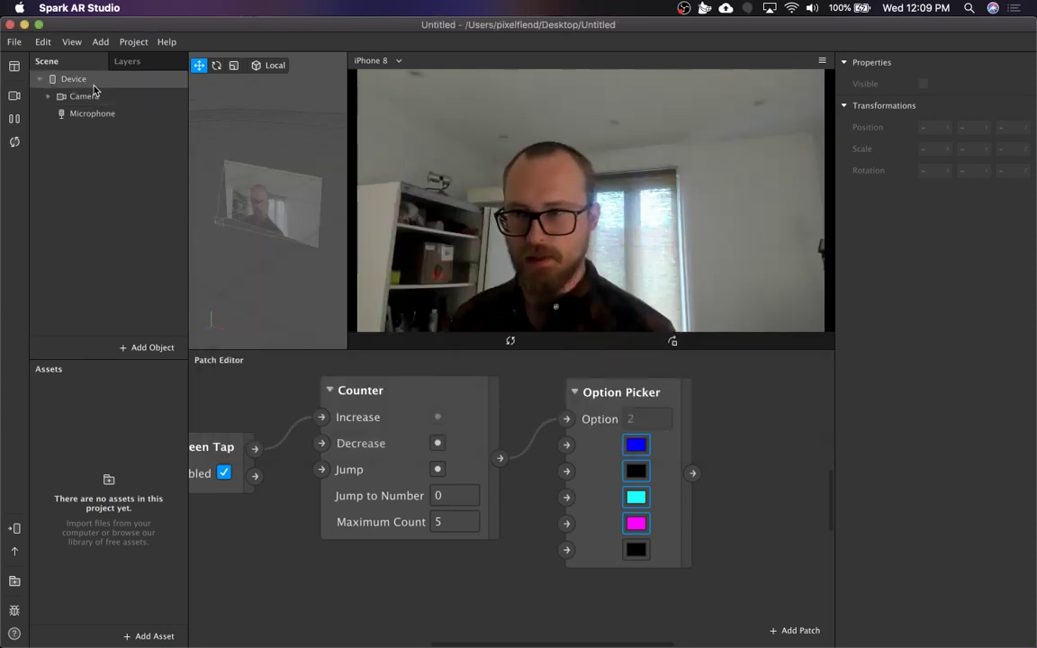
# Add a canvas under the Camera and tidy the duplicate canvases into one canvas0.
pyautogui.click(90, 79)
pyautogui.rightClick(95, 84)
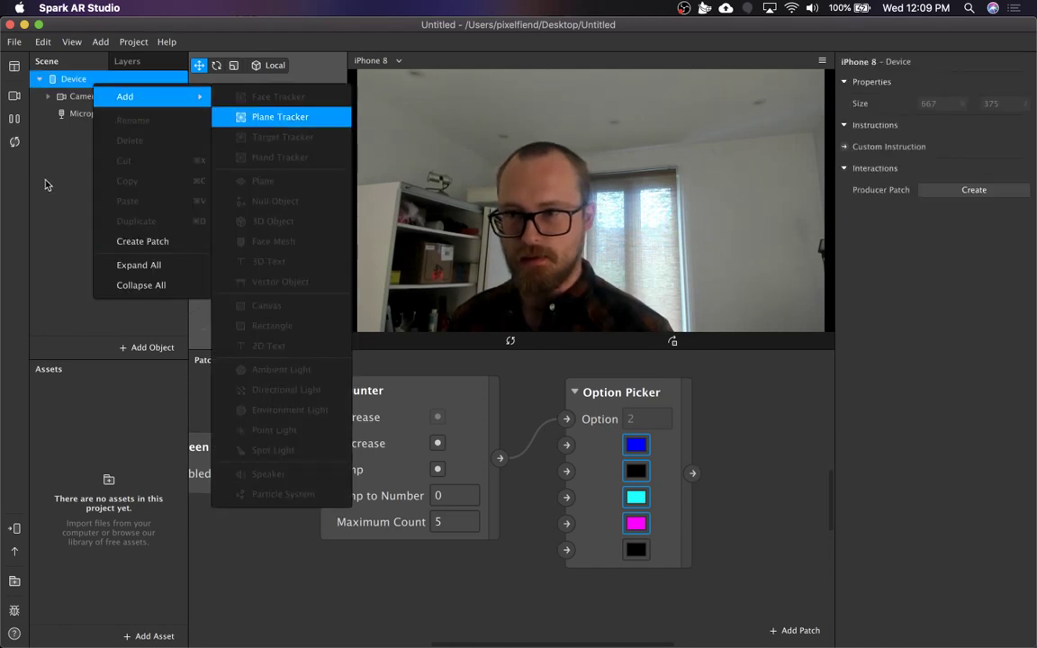
pyautogui.click(42, 149)
pyautogui.click(90, 98)
pyautogui.rightClick(93, 103)
pyautogui.moveTo(180, 113)
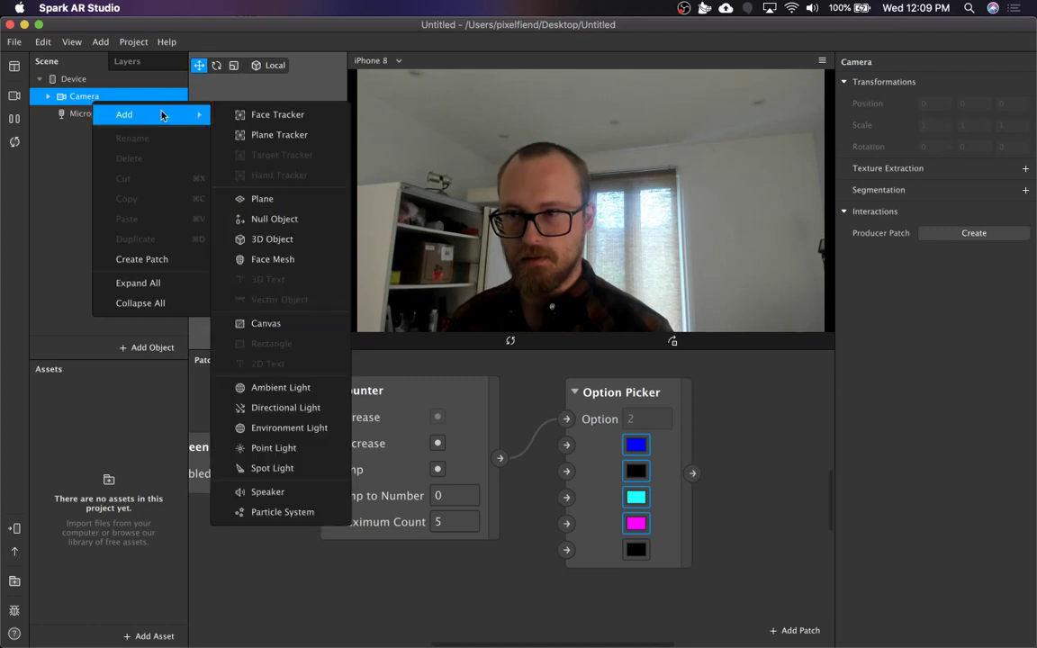
pyautogui.click(273, 324)
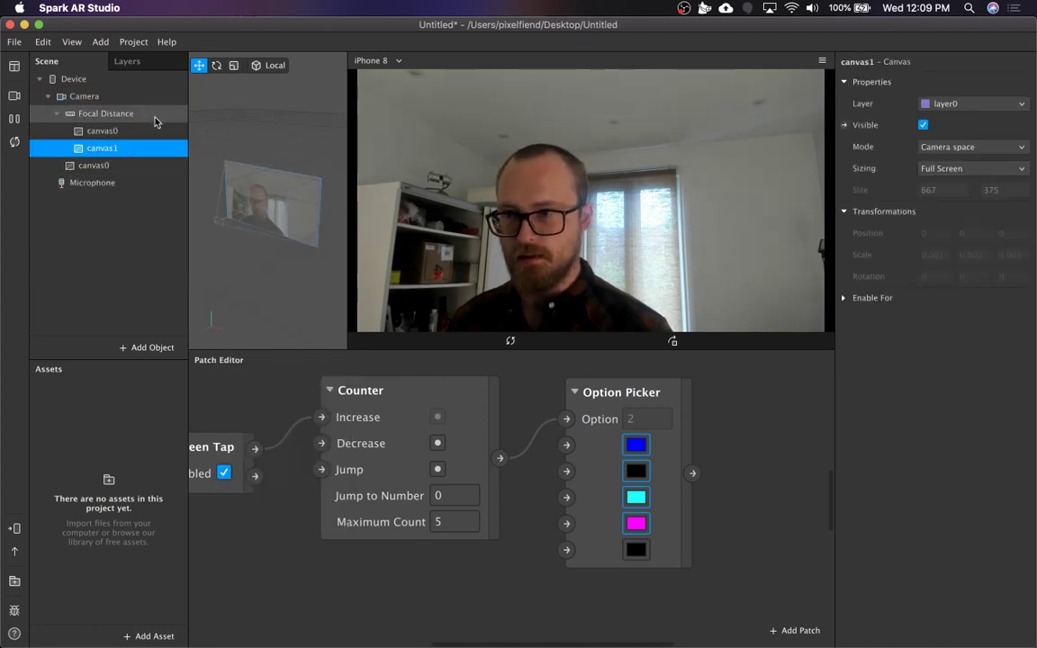
pyautogui.moveTo(121, 166)
pyautogui.mouseDown()
pyautogui.moveTo(134, 139)
pyautogui.moveTo(120, 144)
pyautogui.mouseUp()
# Add rectangle0 inside canvas0 and select it.
pyautogui.rightClick(115, 133)
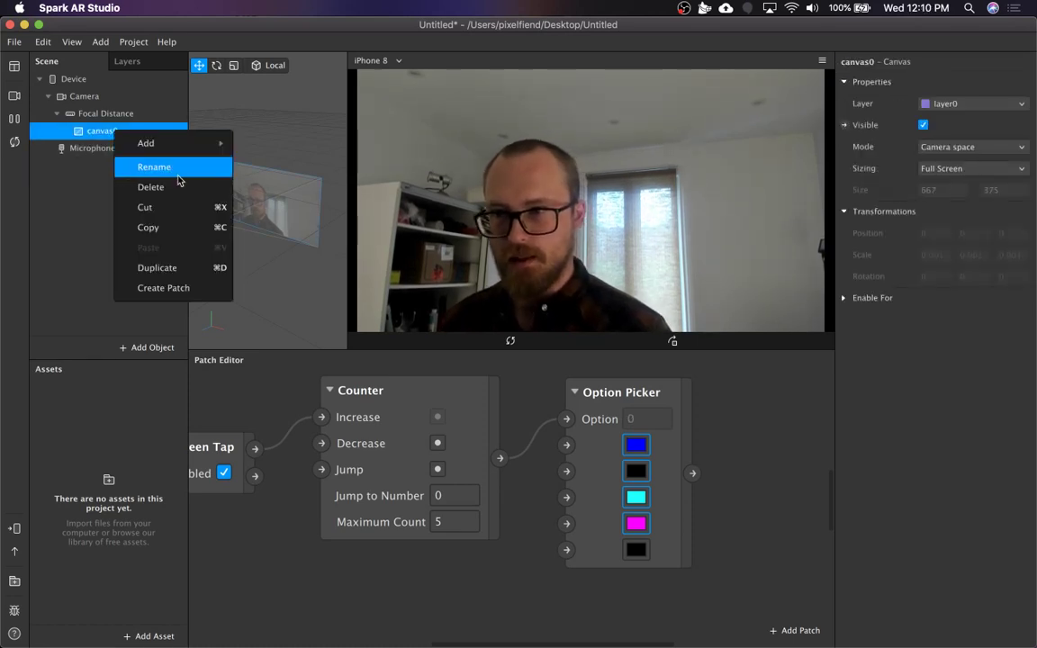
pyautogui.moveTo(187, 147)
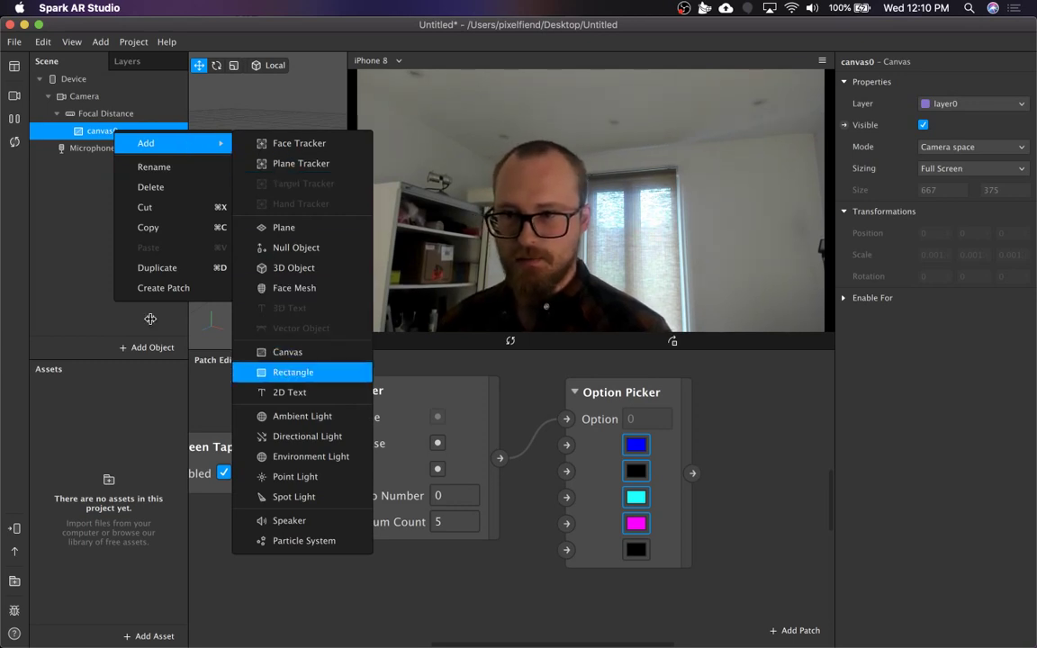
pyautogui.click(279, 372)
pyautogui.click(79, 221)
pyautogui.click(131, 148)
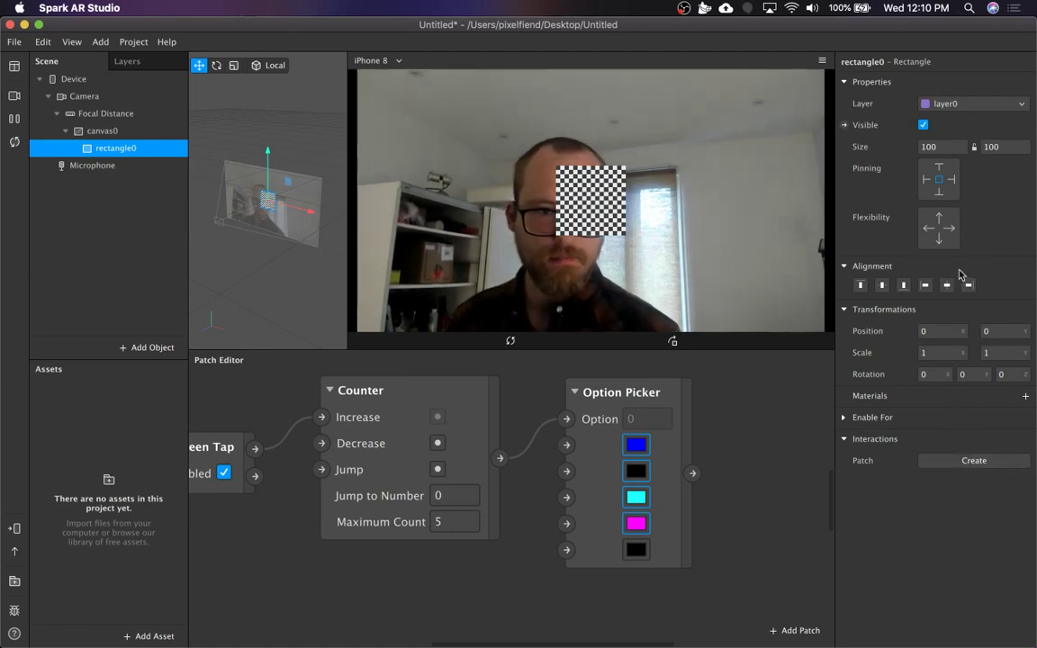
# Give rectangle0 a flat-shaded material0 whose diffuse texture comes from the Option Picker's output.
pyautogui.click(1027, 397)
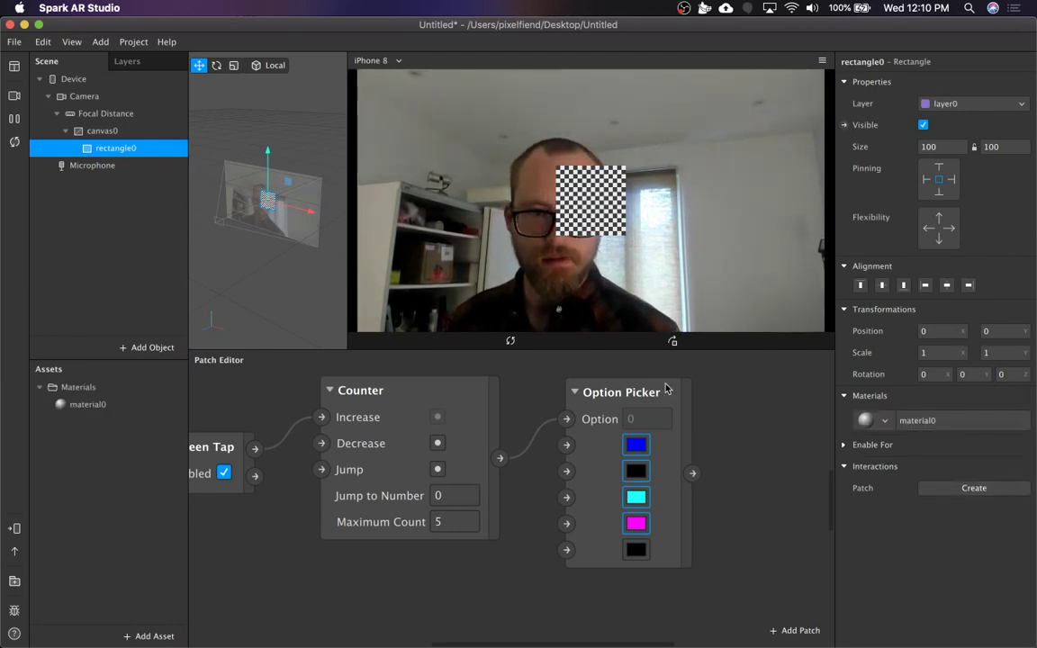
pyautogui.doubleClick(103, 405)
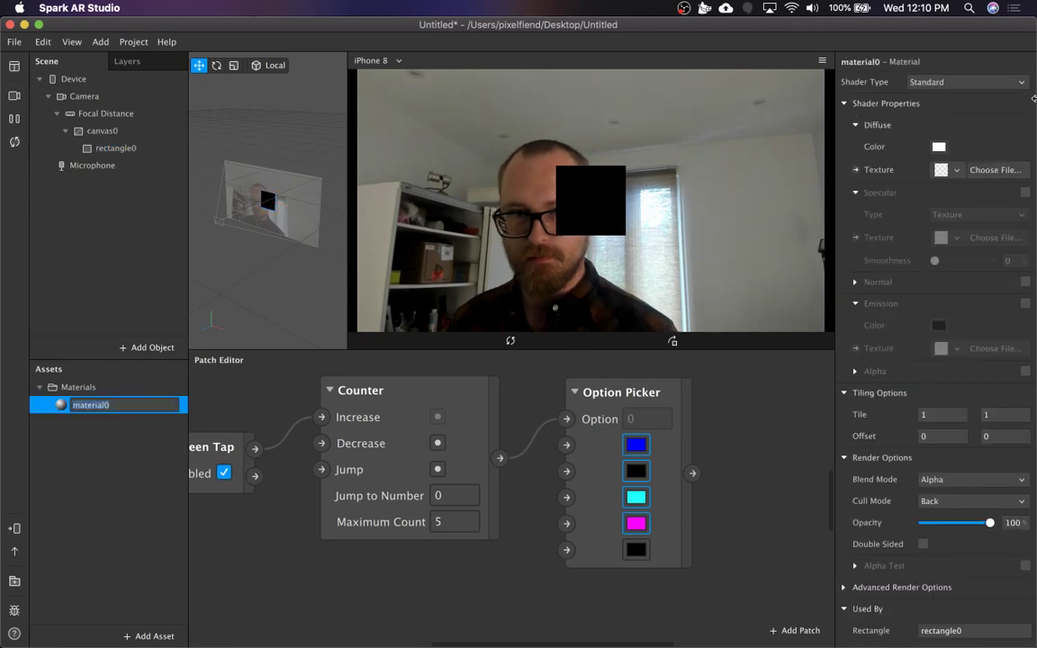
pyautogui.click(932, 82)
pyautogui.click(930, 86)
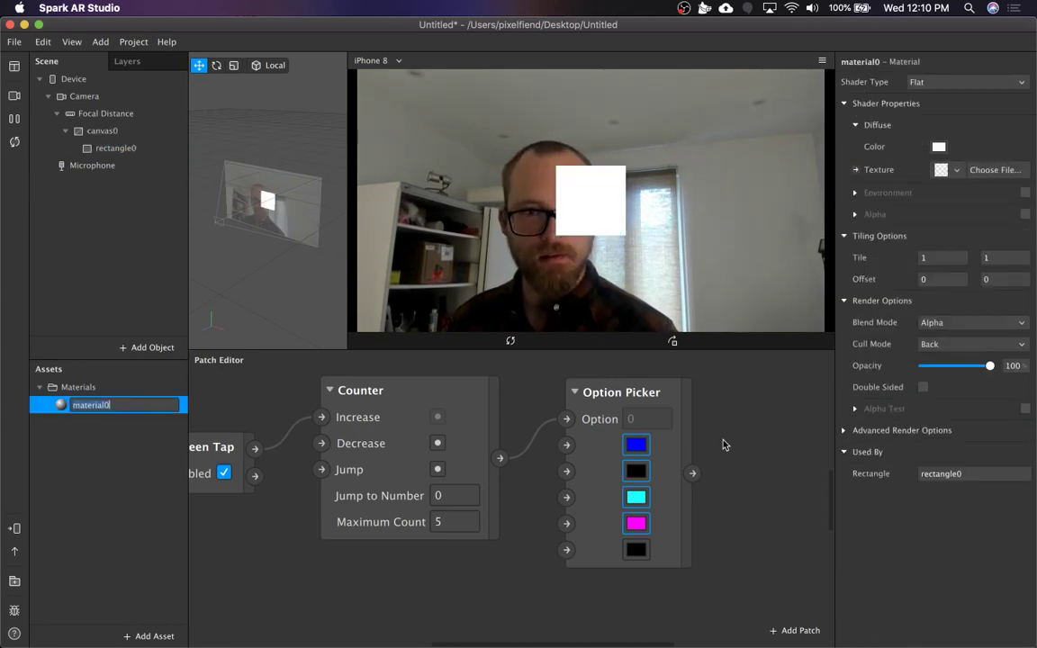
pyautogui.click(855, 169)
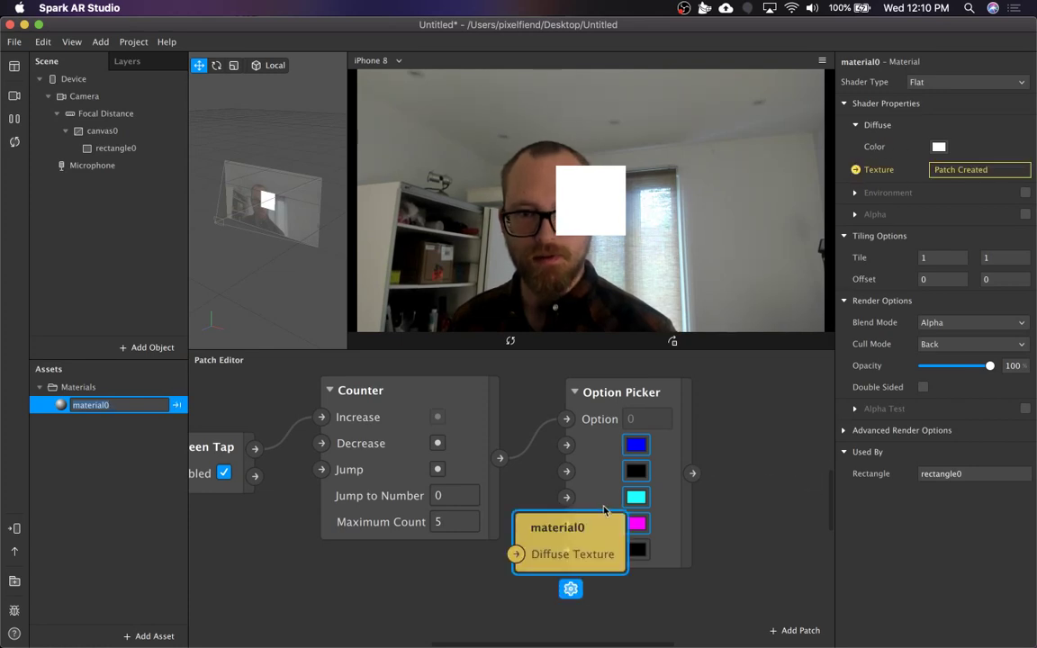
pyautogui.moveTo(594, 524); pyautogui.dragTo(792, 443)
pyautogui.moveTo(690, 478); pyautogui.dragTo(771, 446)
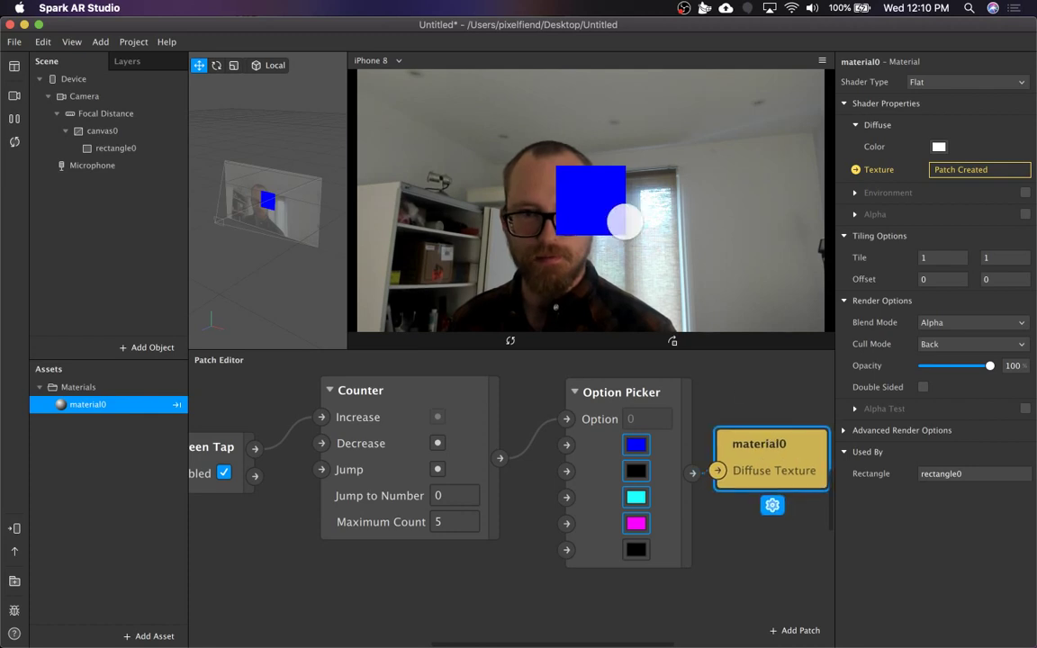
# Simulate screen taps to cycle the rectangle's colours, ending on cyan.
pyautogui.click(630, 235)
pyautogui.click(736, 240)
pyautogui.click(751, 263)
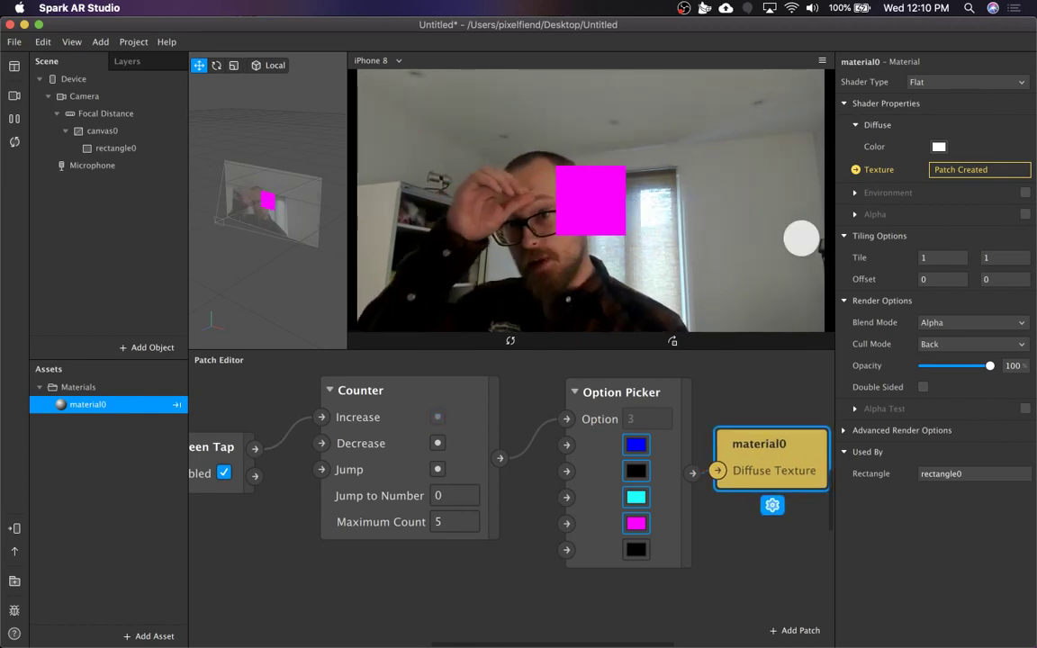
pyautogui.click(774, 236)
pyautogui.click(765, 236)
pyautogui.click(757, 236)
pyautogui.click(603, 288)
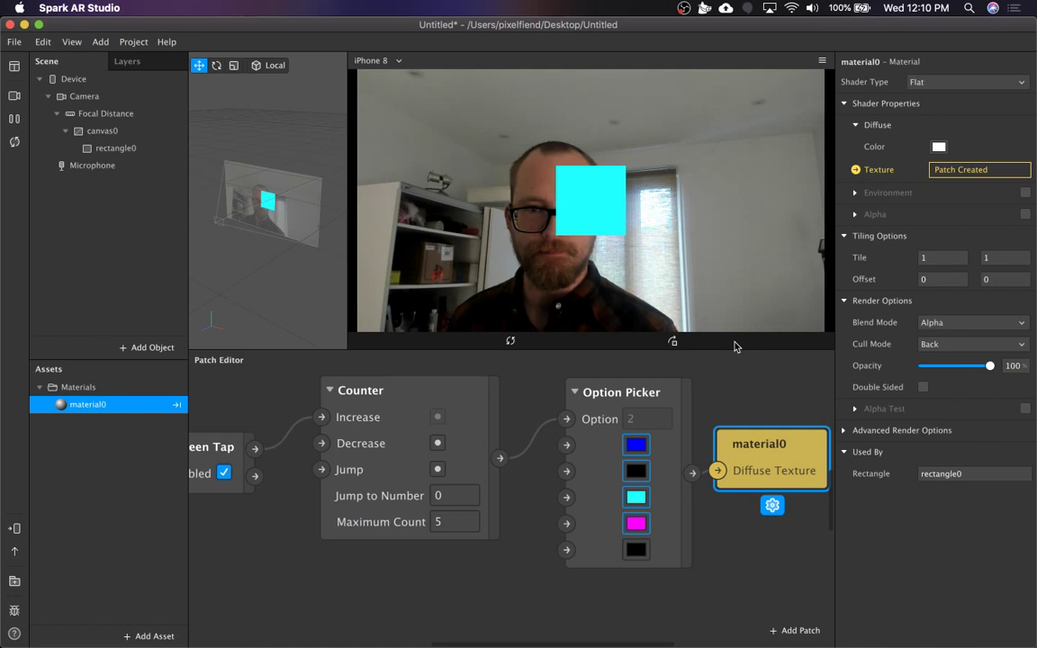
# Open and dismiss the colour chooser on the last option swatch, keeping it black.
pyautogui.hscroll(2, 630, 450)
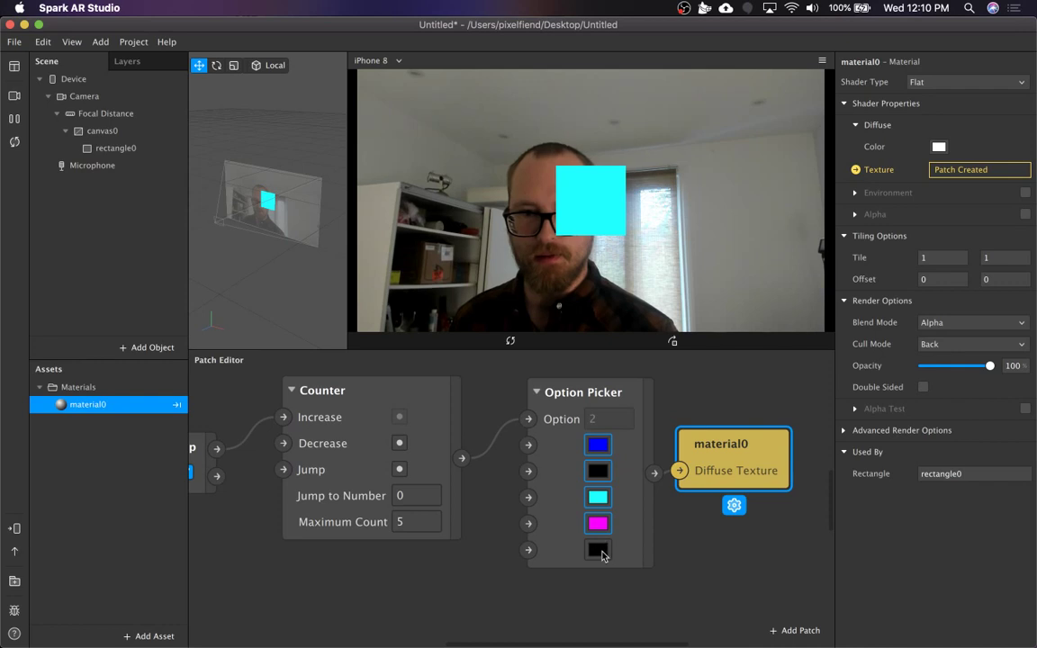
pyautogui.click(599, 551)
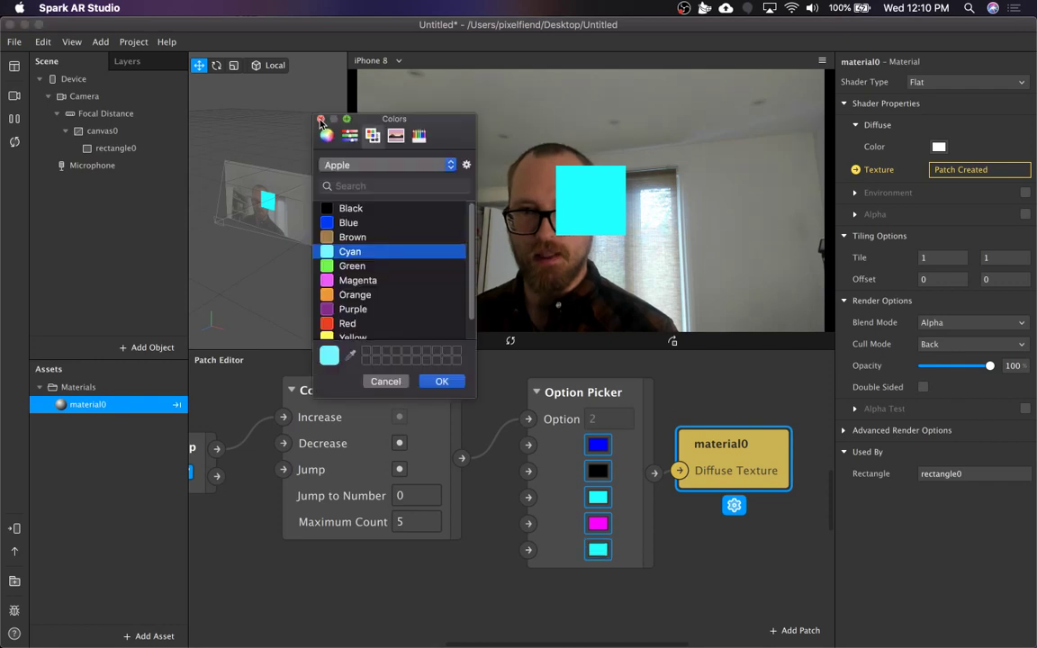
pyautogui.click(320, 120)
# Set the Counter's Maximum Count to 3 and nudge the Option Picker node up.
pyautogui.click(412, 522)
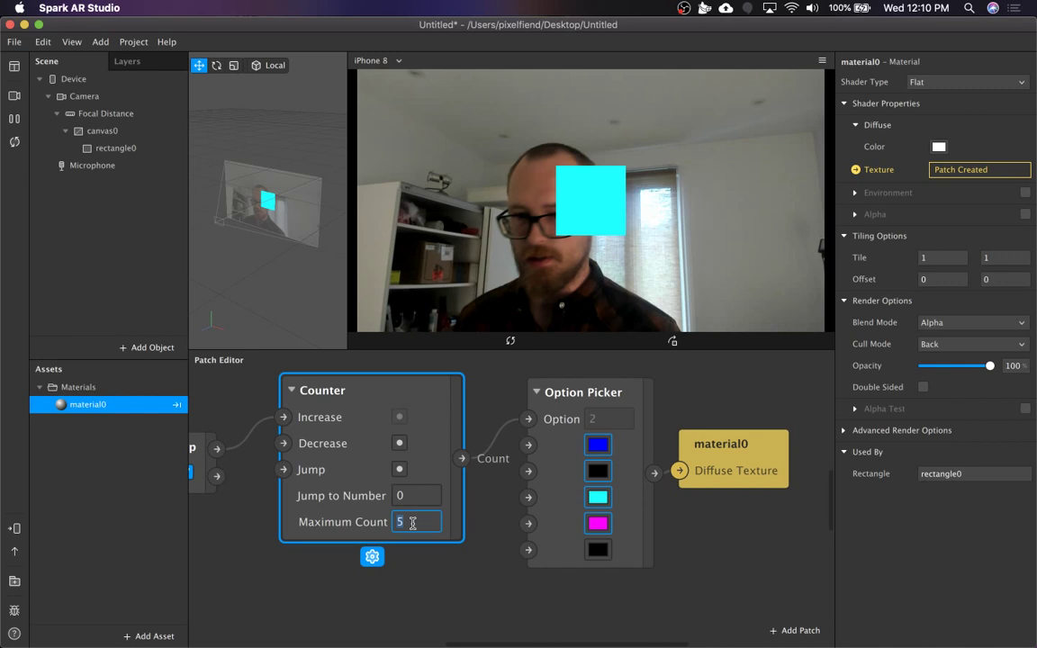
pyautogui.write('3')
pyautogui.click(474, 475)
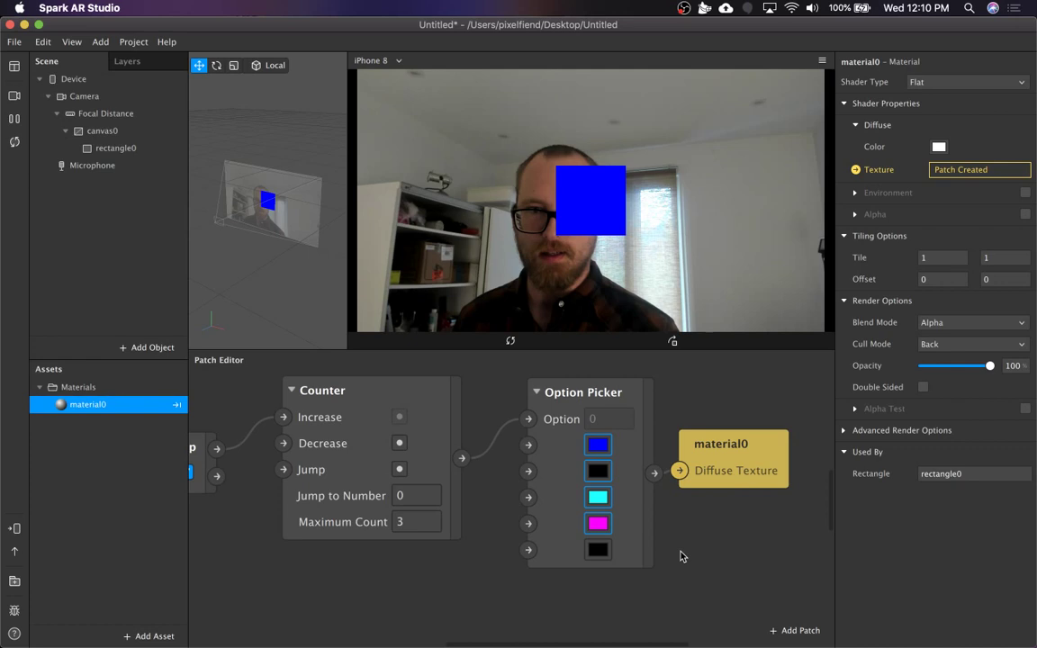
pyautogui.moveTo(682, 557); pyautogui.dragTo(630, 504)
pyautogui.scroll(2, 657, 504)
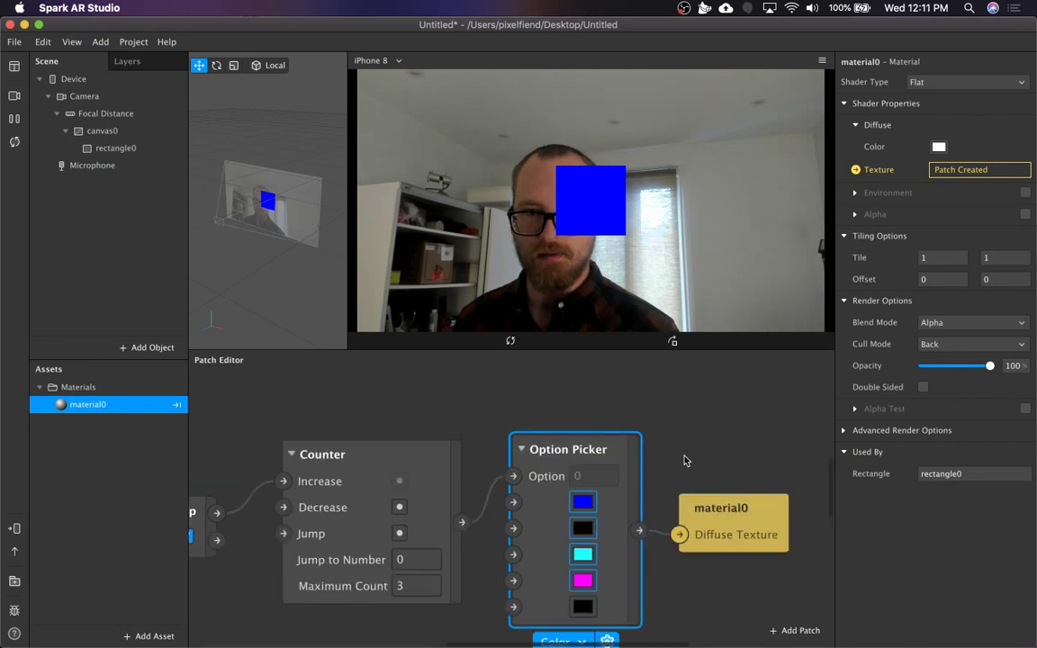
pyautogui.moveTo(579, 443); pyautogui.dragTo(584, 418)
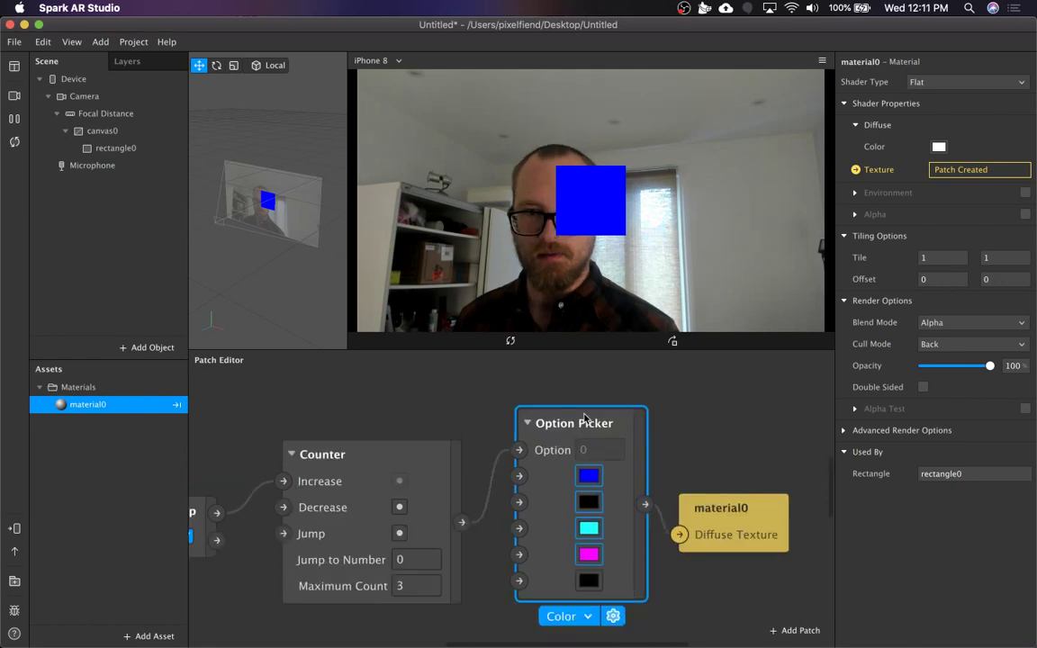
# Delete the Option Picker and rearrange the material0 and Counter nodes.
pyautogui.press('BackSpace')
pyautogui.moveTo(721, 500); pyautogui.dragTo(735, 416)
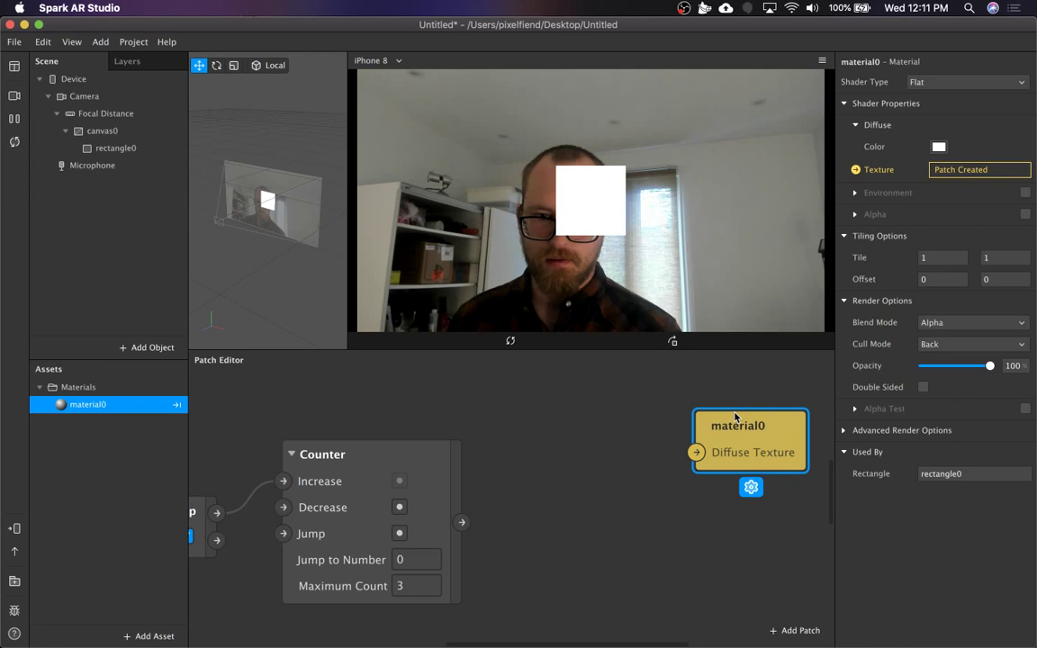
pyautogui.moveTo(445, 455); pyautogui.dragTo(424, 452)
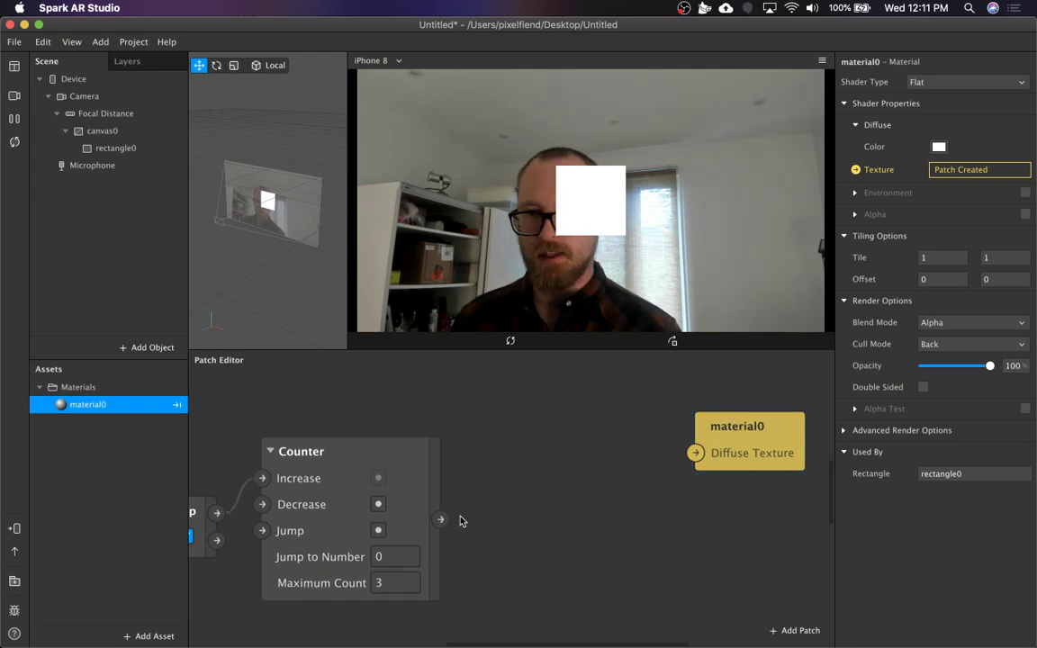
# Feed the Counter's Count into a new Equals Exactly patch comparing against 0, wired toward material0.
pyautogui.moveTo(451, 521); pyautogui.dragTo(578, 434)
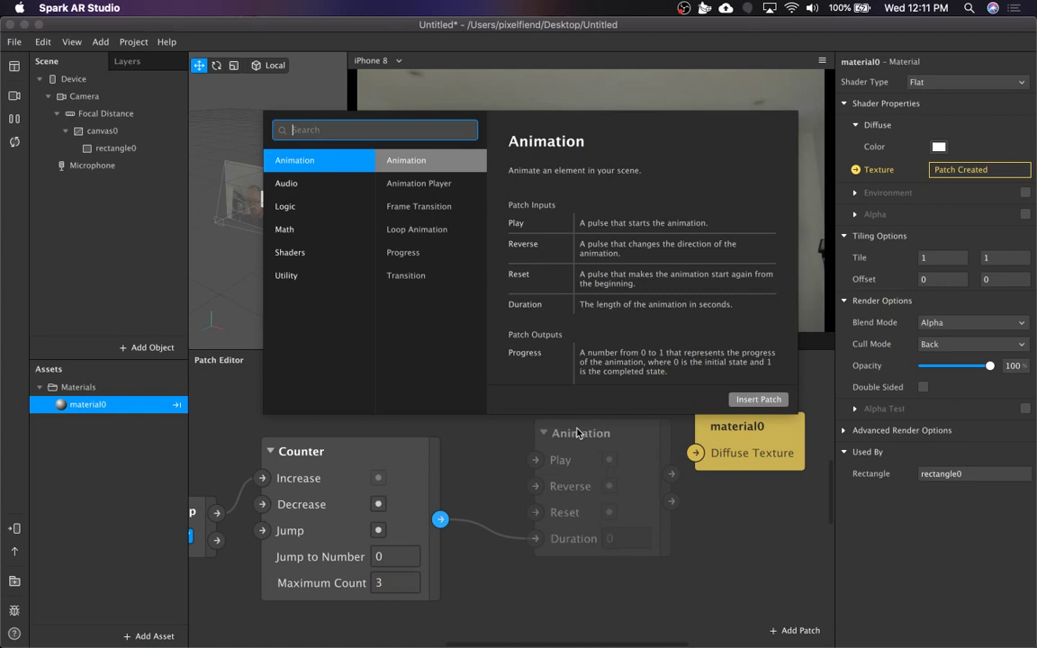
pyautogui.write('equal')
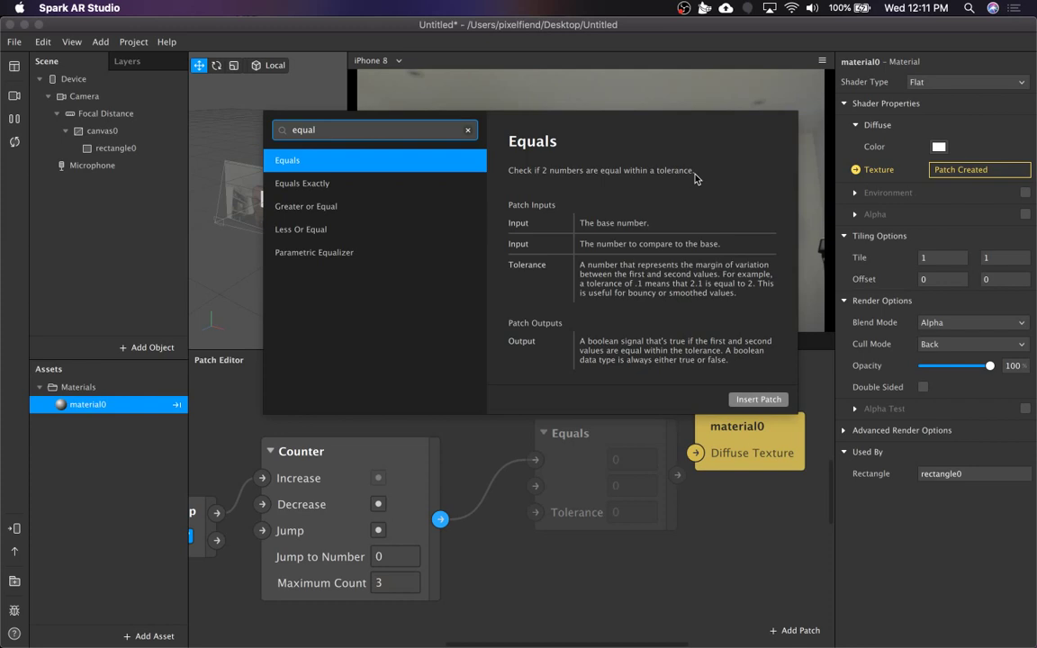
pyautogui.doubleClick(302, 182)
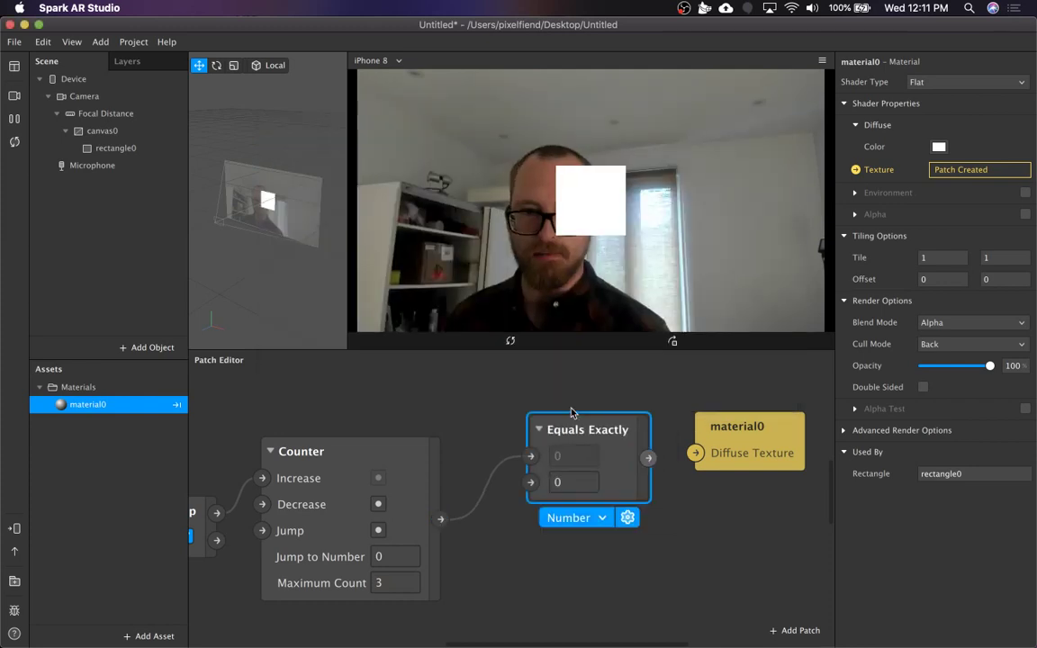
pyautogui.moveTo(571, 411); pyautogui.dragTo(531, 397)
pyautogui.click(539, 469)
pyautogui.press('Return')
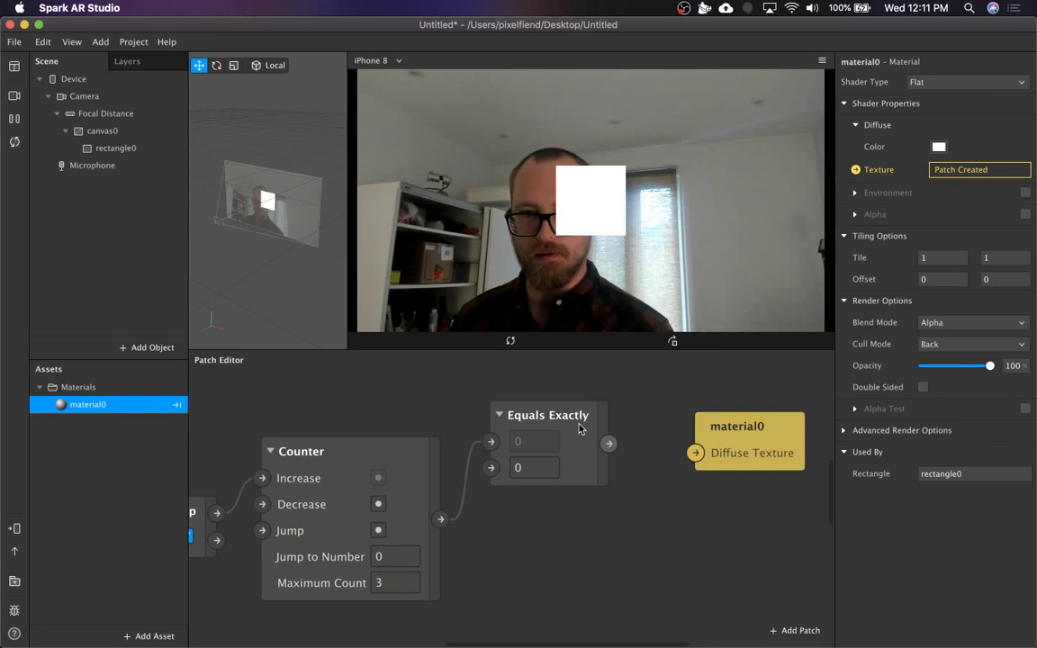
pyautogui.moveTo(608, 443); pyautogui.dragTo(694, 453)
pyautogui.doubleClick(649, 522)
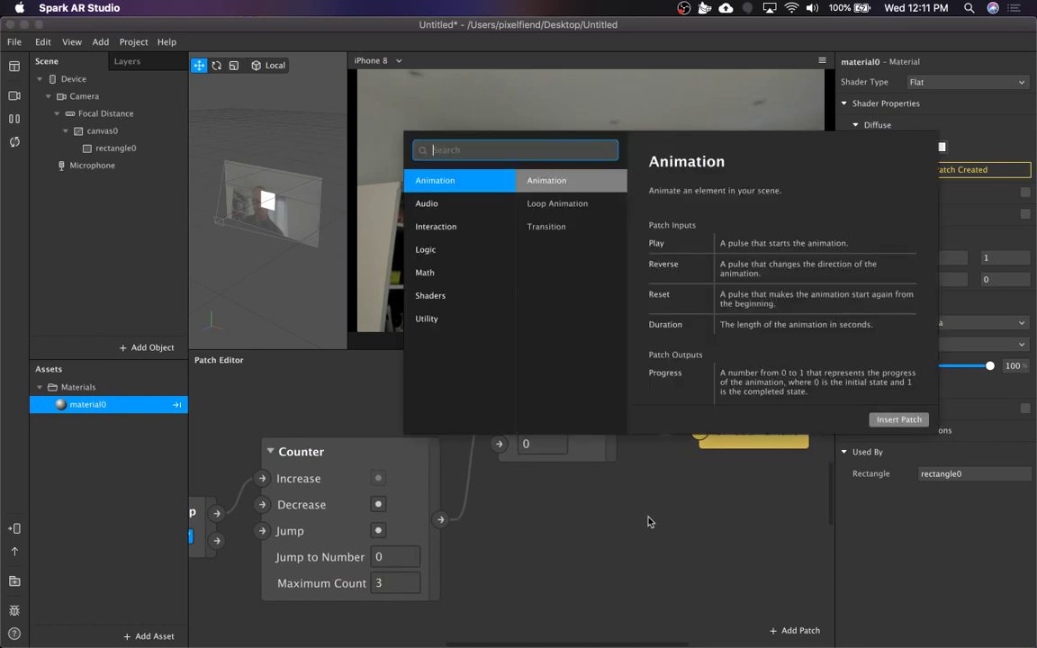
pyautogui.click(766, 430)
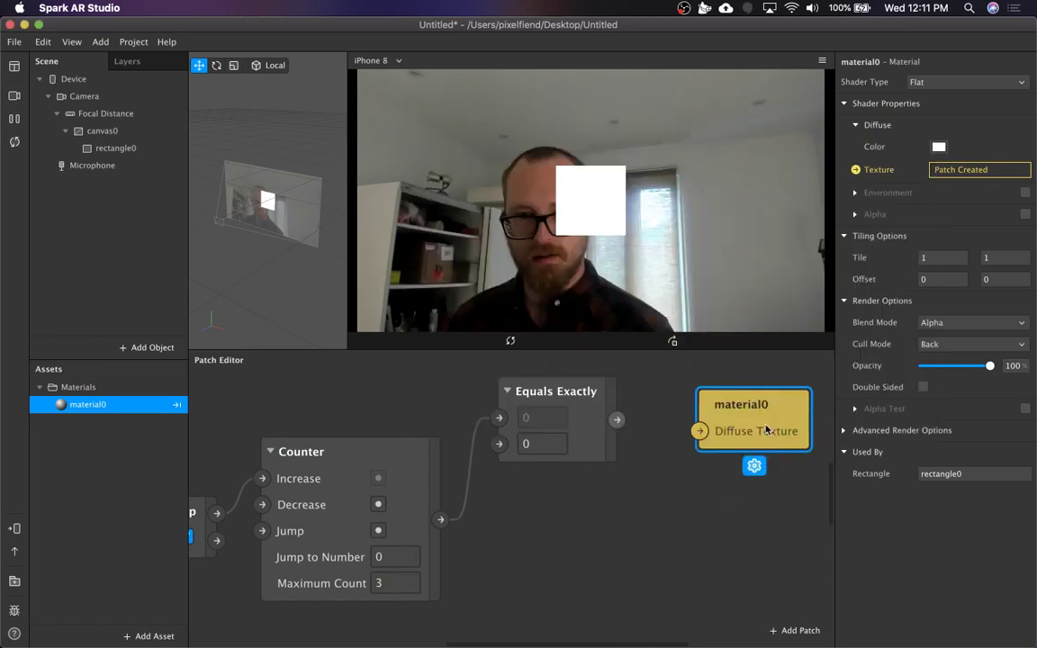
# Remove the material0 patch and duplicate rectangle0 into rectangle1 (top) and rectangle2 (bottom).
pyautogui.press('Delete')
pyautogui.click(941, 473)
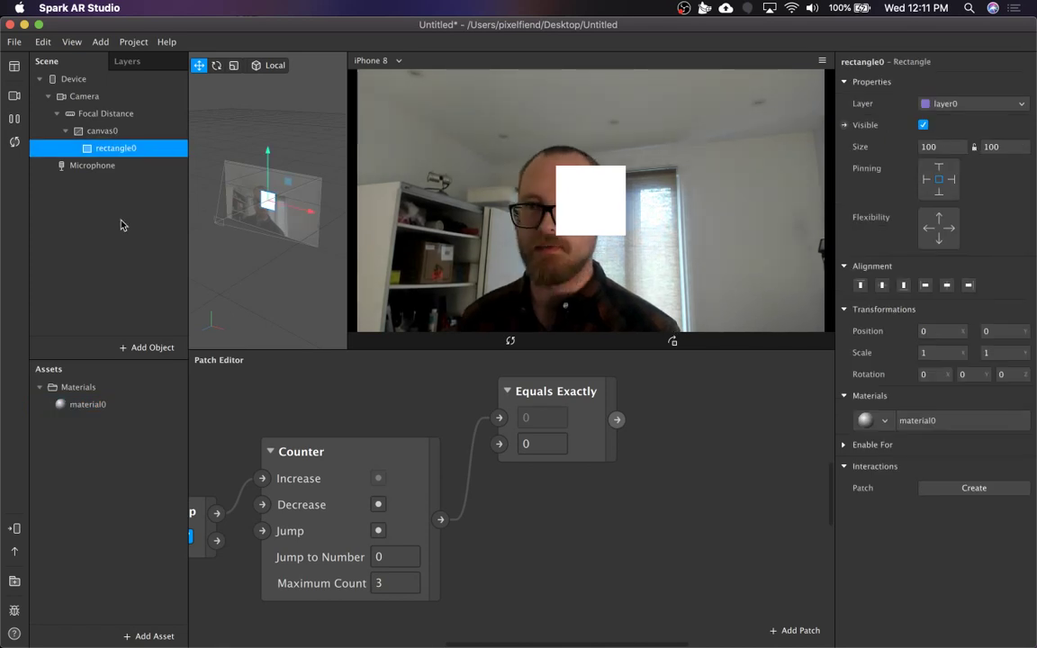
pyautogui.press('super+d')
pyautogui.press('super+d')
pyautogui.click(135, 166)
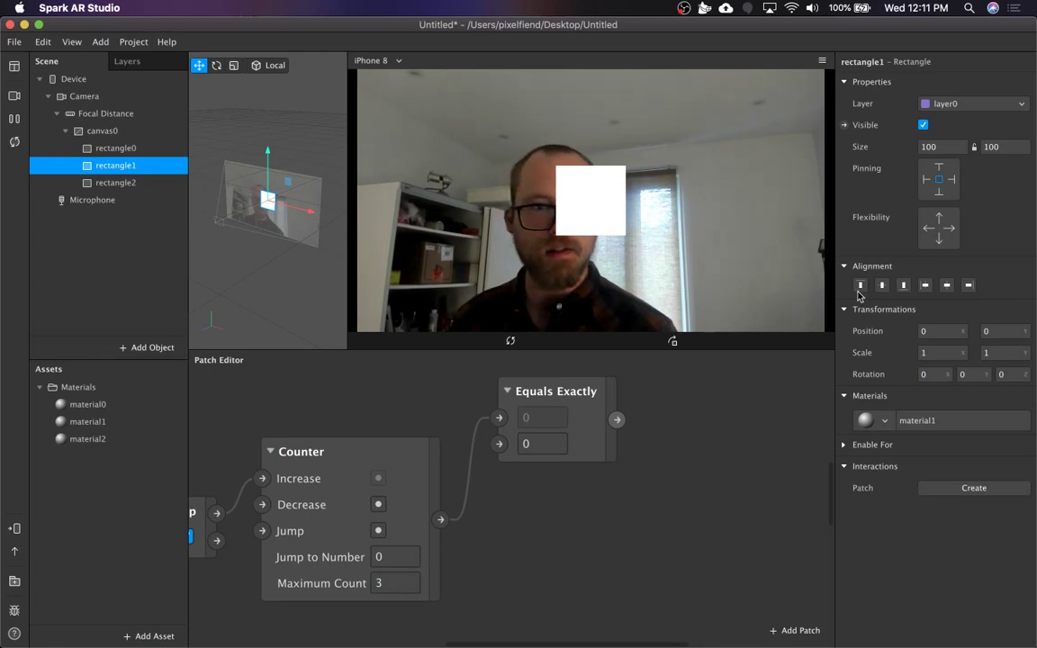
pyautogui.click(860, 285)
pyautogui.click(127, 184)
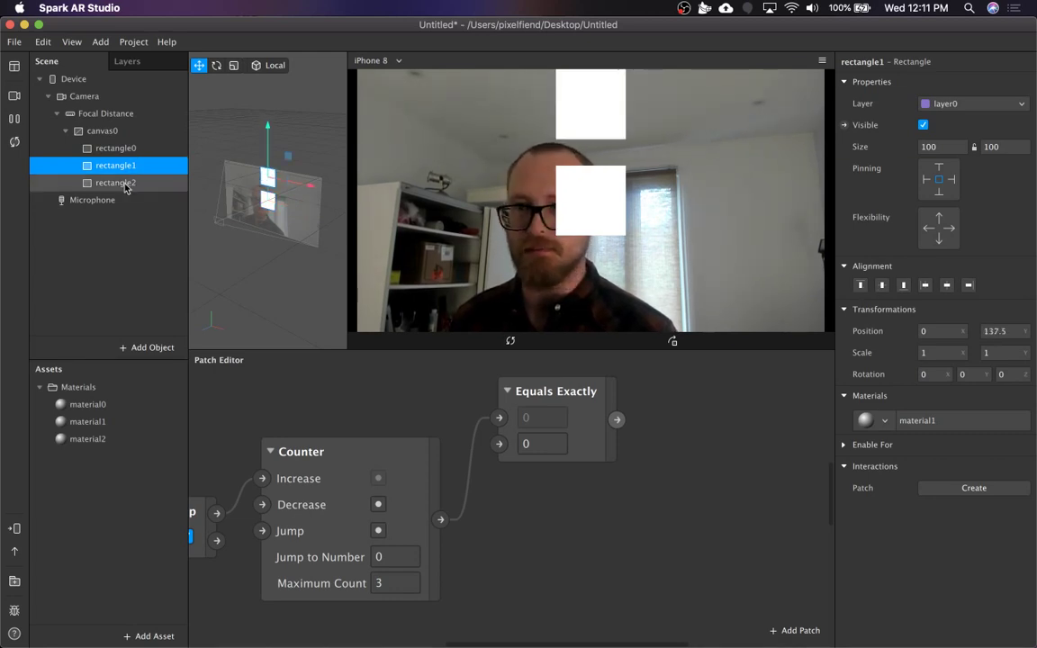
pyautogui.click(902, 285)
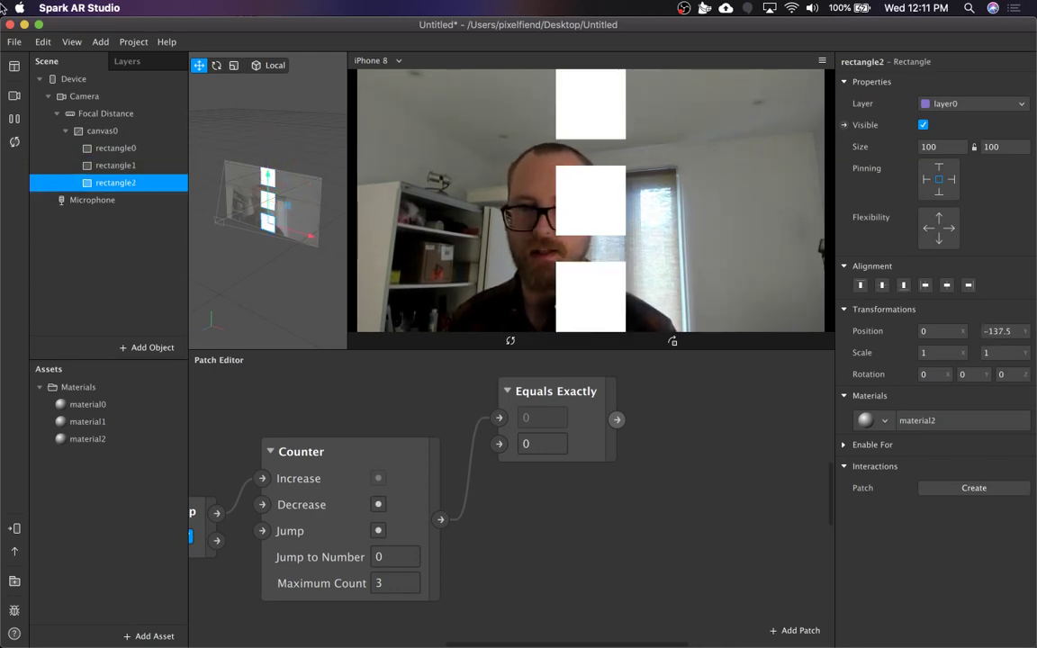
# Create Visible patches for all three rectangles and connect Equals Exactly to rectangle0's Visible.
pyautogui.click(133, 148)
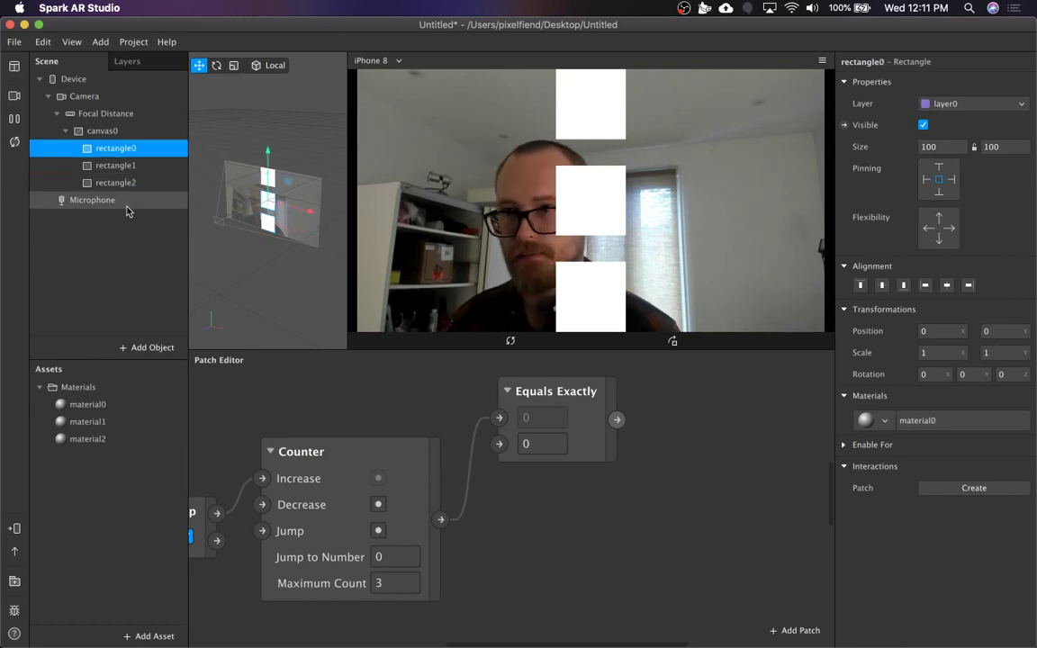
pyautogui.keyDown('shift'); pyautogui.click(126, 182); pyautogui.keyUp('shift')
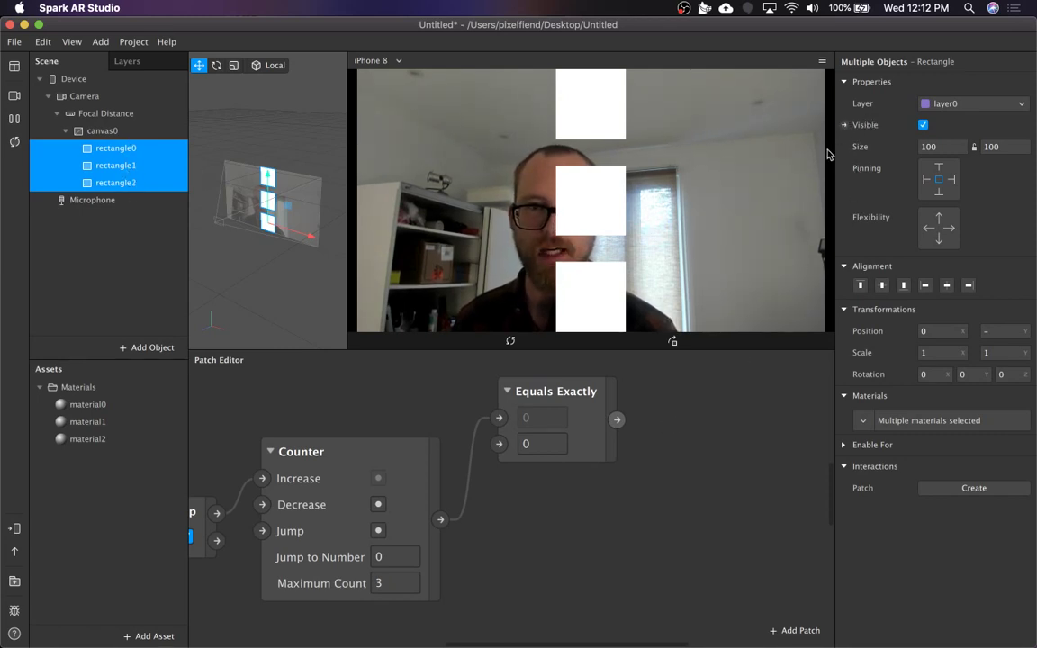
pyautogui.click(844, 124)
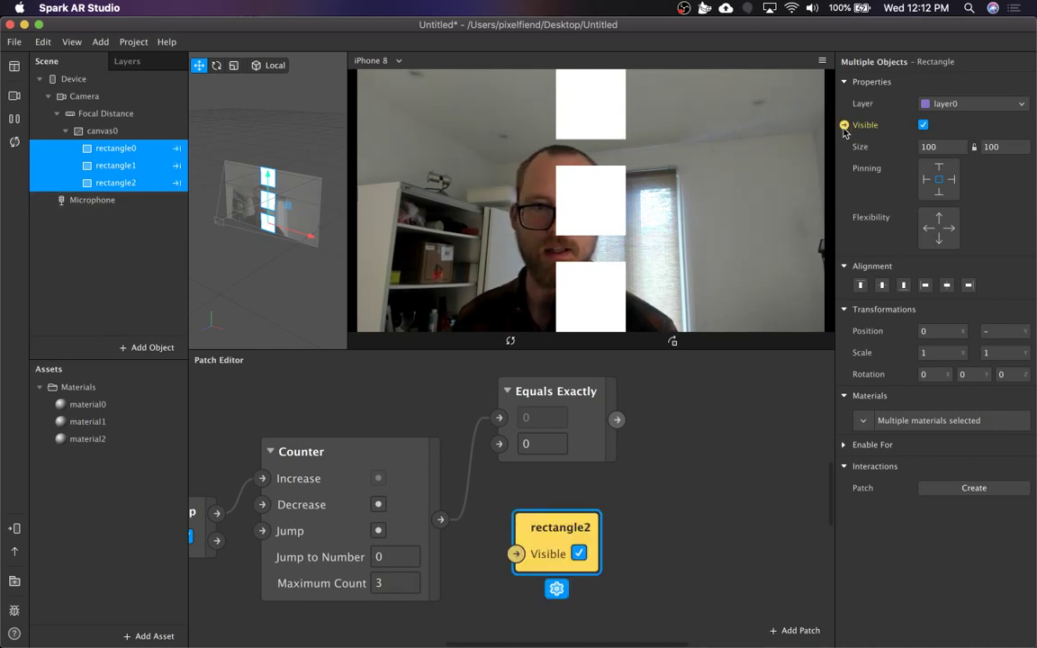
pyautogui.moveTo(559, 507); pyautogui.dragTo(701, 461)
pyautogui.moveTo(584, 519); pyautogui.dragTo(776, 546)
pyautogui.moveTo(524, 559); pyautogui.dragTo(677, 418)
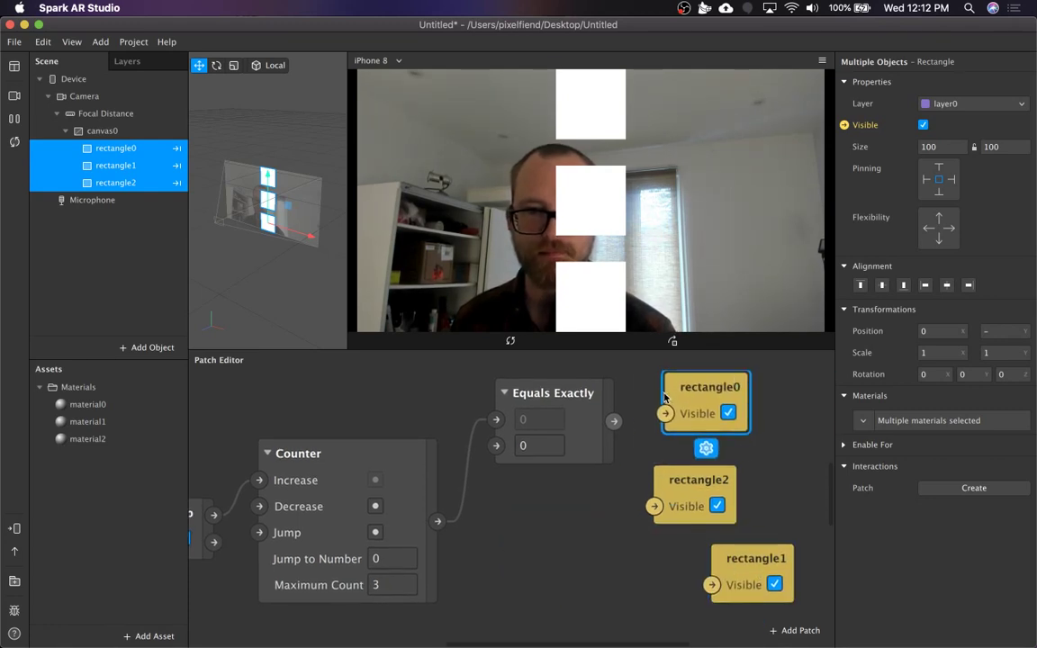
pyautogui.moveTo(613, 420); pyautogui.dragTo(666, 414)
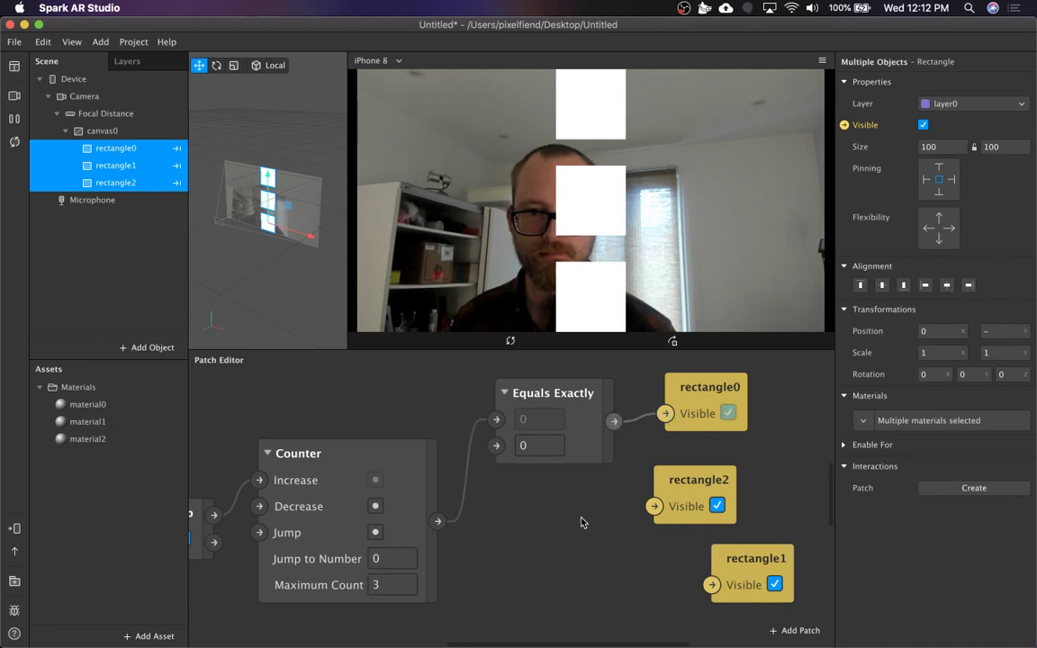
# Duplicate the Equals Exactly patch and set the copy's comparison value to 1.
pyautogui.click(568, 457)
pyautogui.press('super+d')
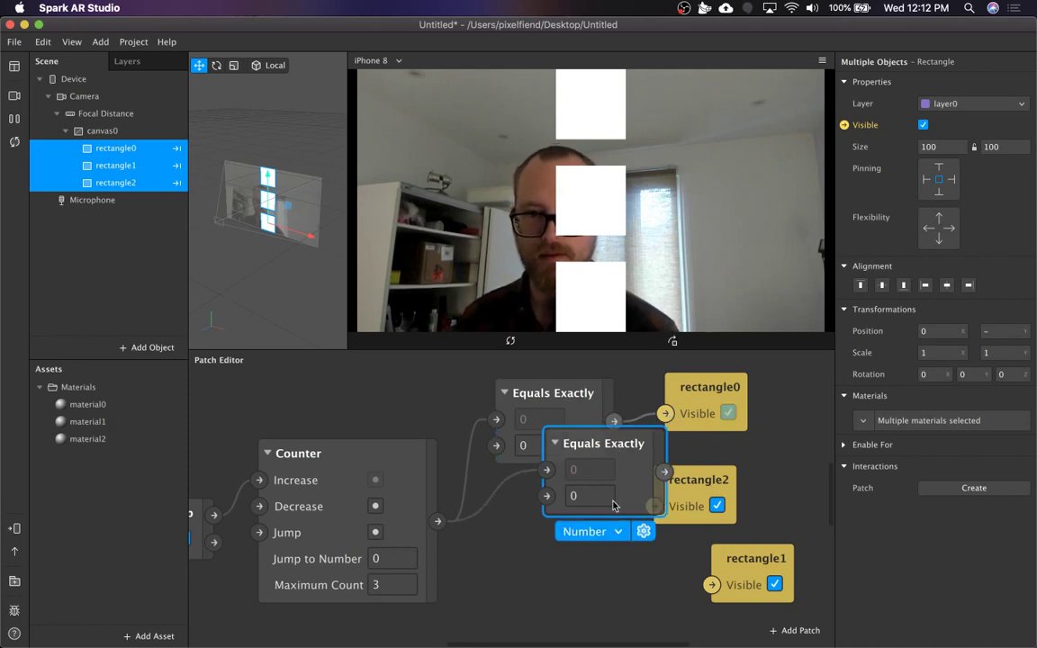
pyautogui.moveTo(603, 469); pyautogui.dragTo(548, 515)
pyautogui.doubleClick(531, 540)
pyautogui.write('1')
pyautogui.click(648, 579)
pyautogui.scroll(-3, 643, 583)
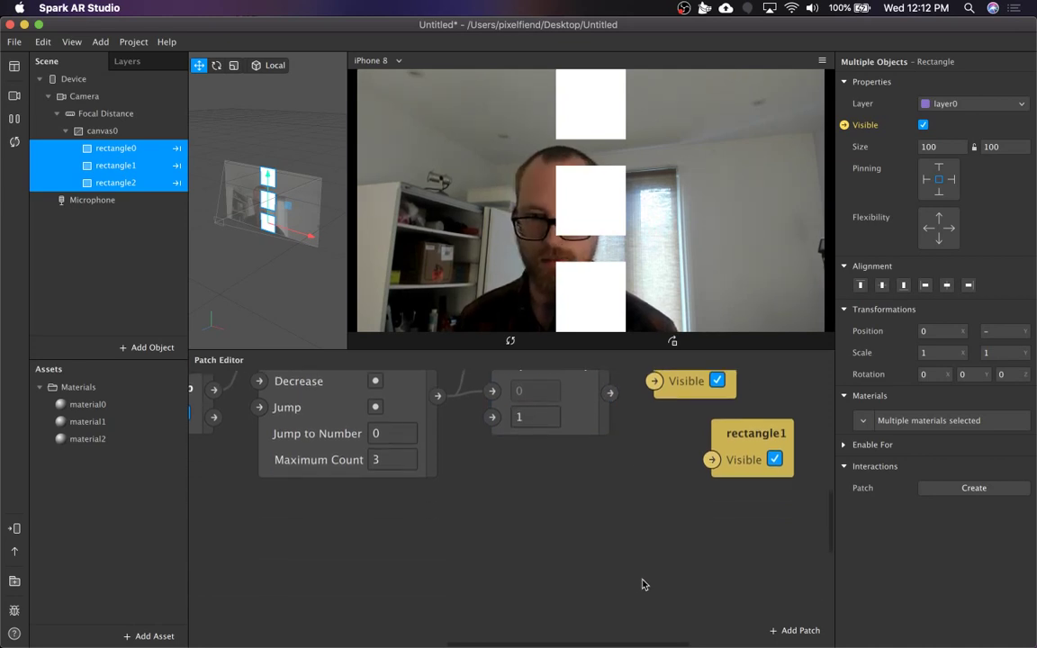
pyautogui.scroll(3, 610, 491)
# Add a third Equals Exactly copy comparing against 2 and arrange the patches.
pyautogui.click(583, 479)
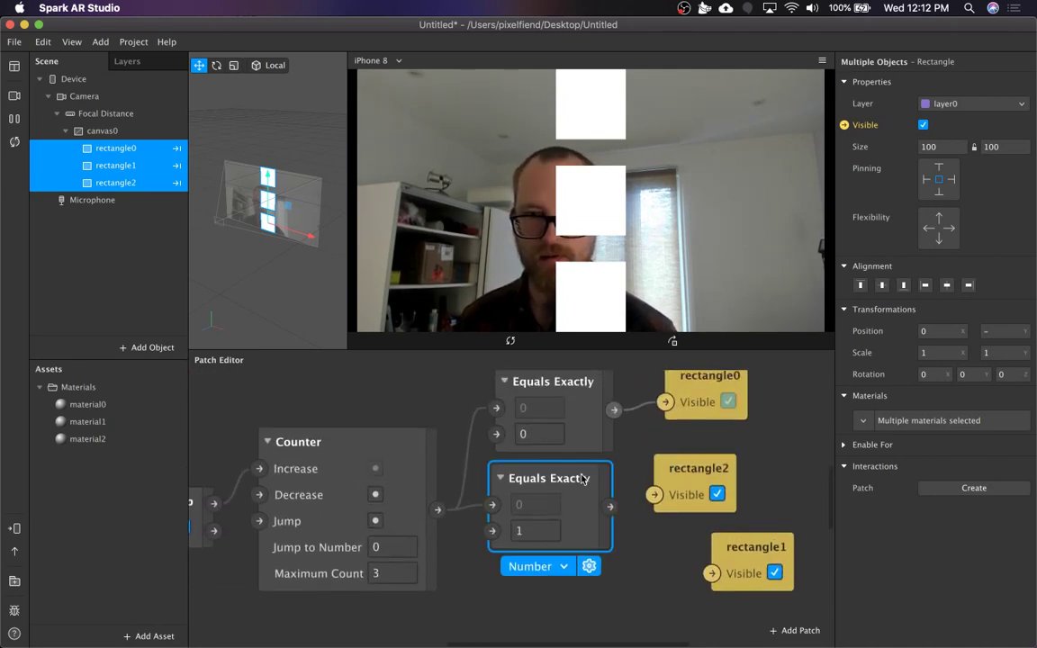
pyautogui.press('super+d')
pyautogui.scroll(-4, 643, 569)
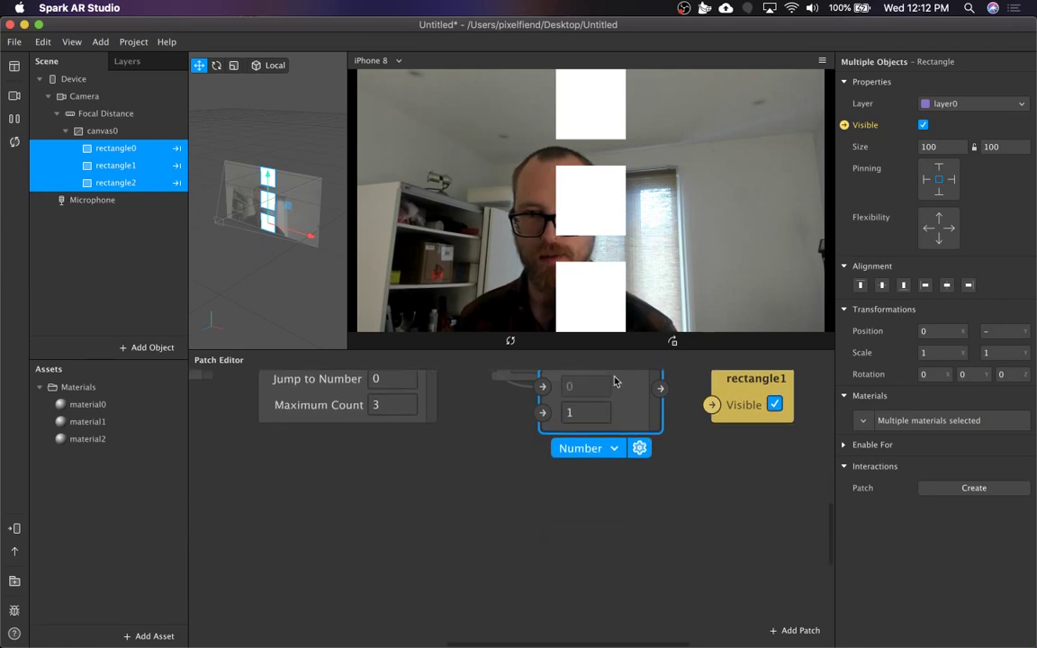
pyautogui.moveTo(576, 424); pyautogui.dragTo(533, 475)
pyautogui.doubleClick(528, 462)
pyautogui.write('2')
pyautogui.click(630, 440)
pyautogui.moveTo(711, 411); pyautogui.dragTo(711, 407)
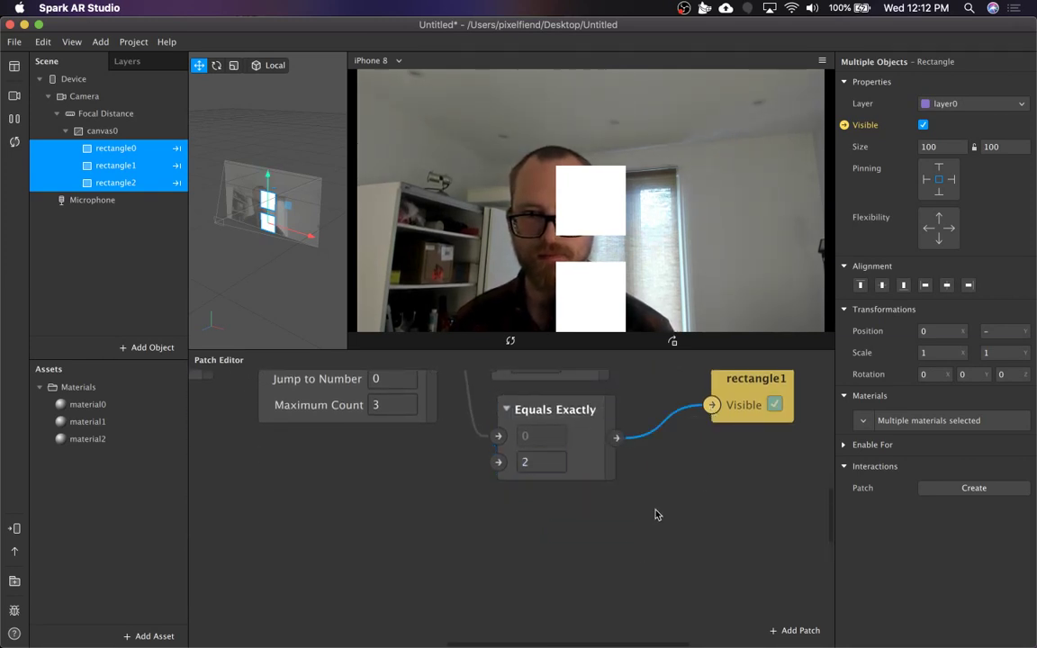
pyautogui.scroll(3, 657, 514)
pyautogui.scroll(-2, 620, 417)
pyautogui.moveTo(611, 392); pyautogui.dragTo(655, 379)
pyautogui.scroll(3, 623, 422)
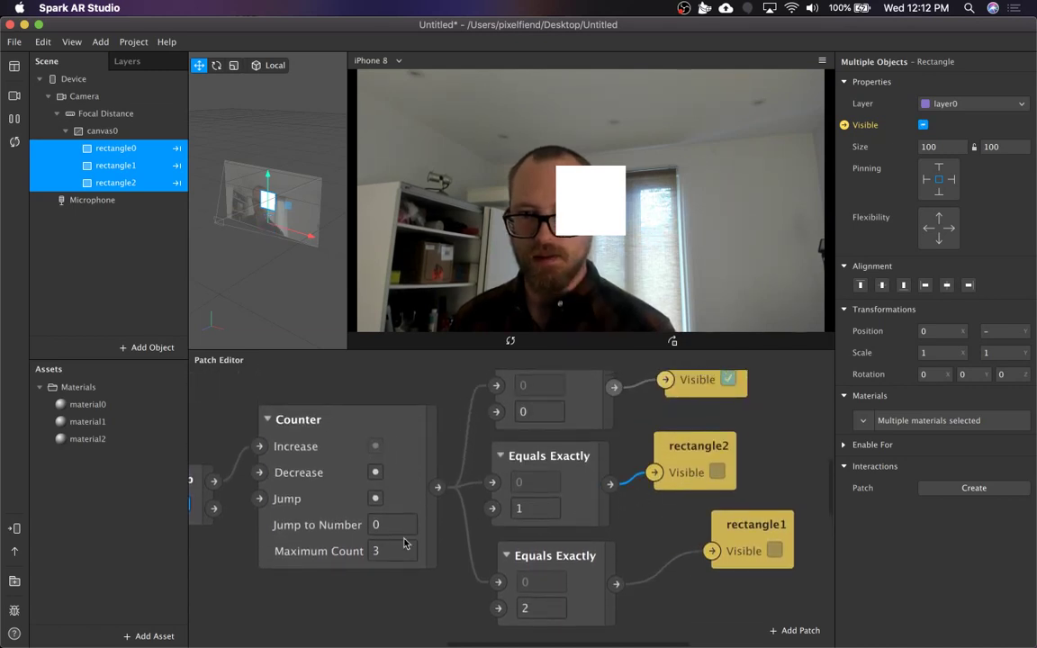
# Edit the Counter's Maximum Count value.
pyautogui.doubleClick(396, 550)
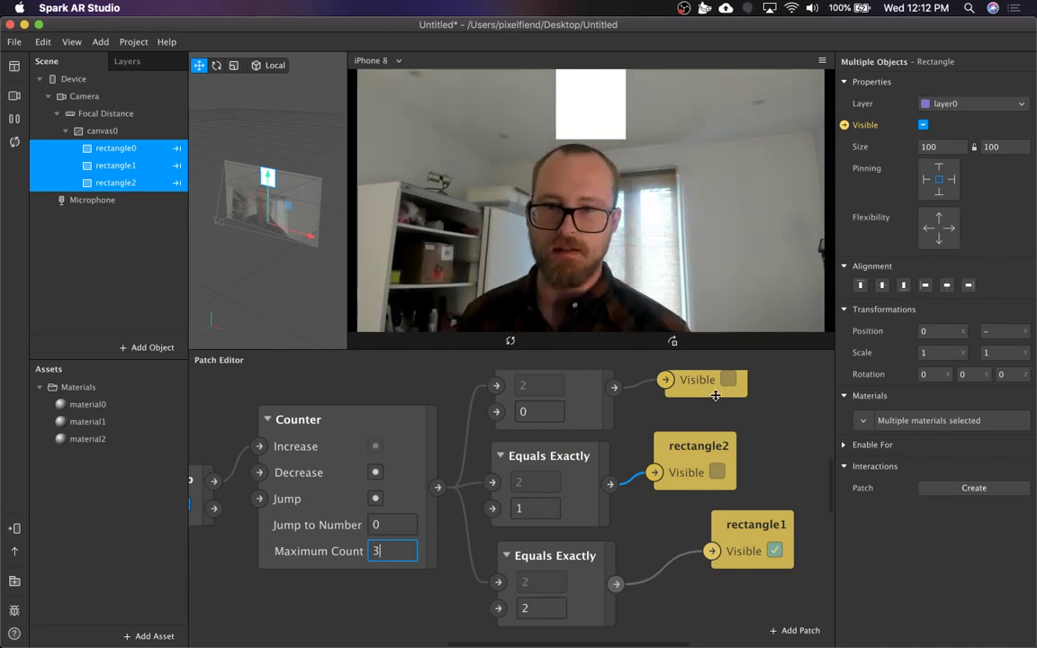
pyautogui.scroll(5, 746, 424)
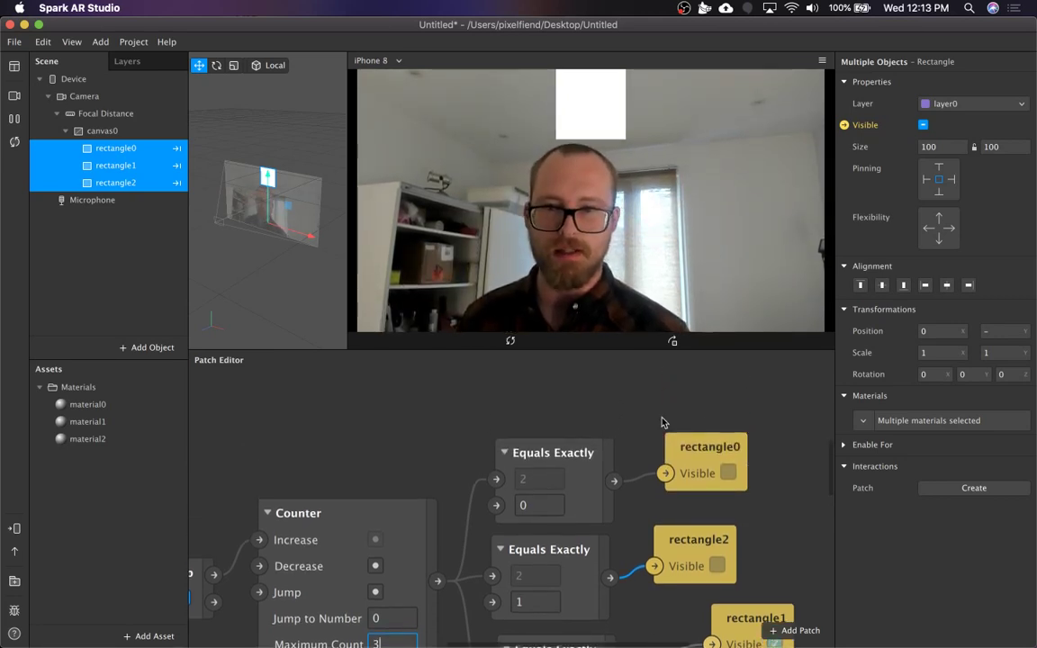
pyautogui.scroll(-5, 675, 405)
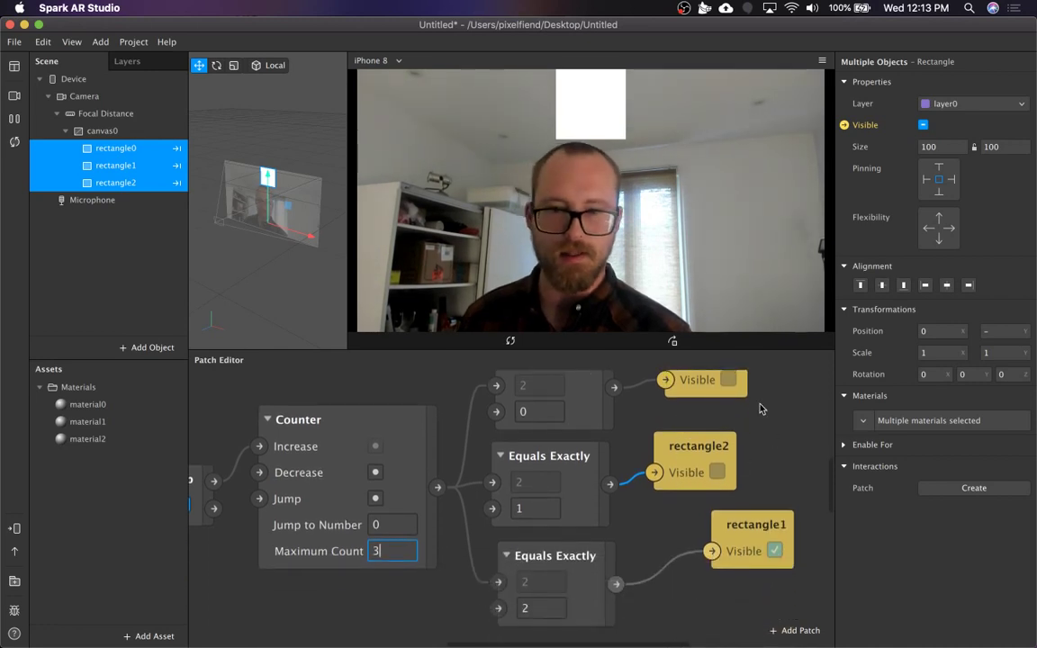
# Delete the three rectangle visibility patches and the three Equals Exactly patches.
pyautogui.moveTo(715, 362); pyautogui.dragTo(711, 566)
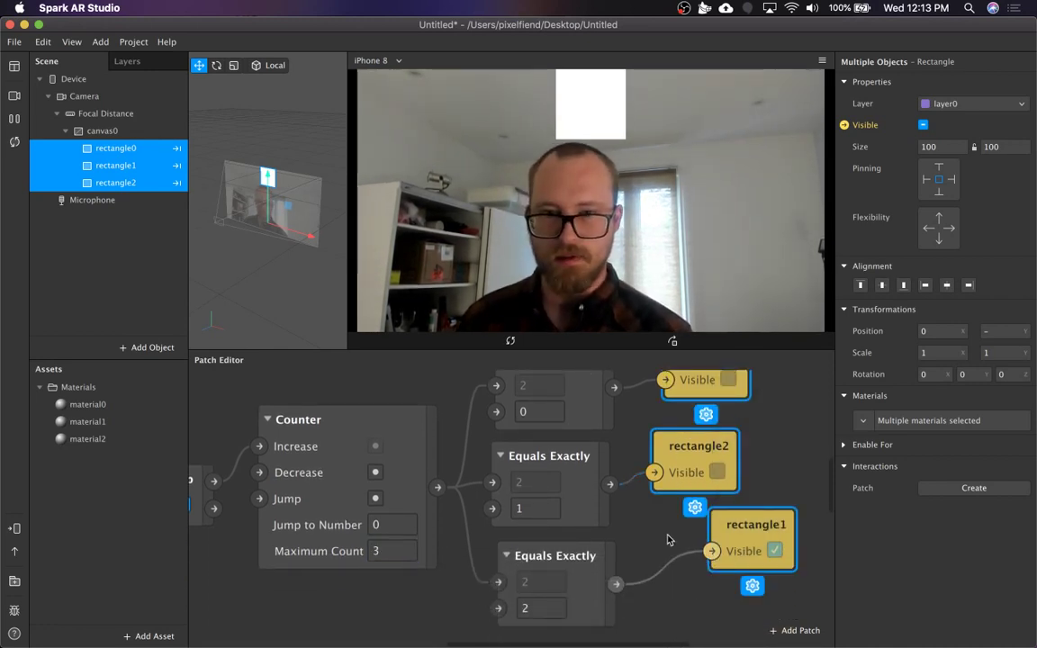
pyautogui.press('BackSpace')
pyautogui.moveTo(656, 398); pyautogui.dragTo(597, 585)
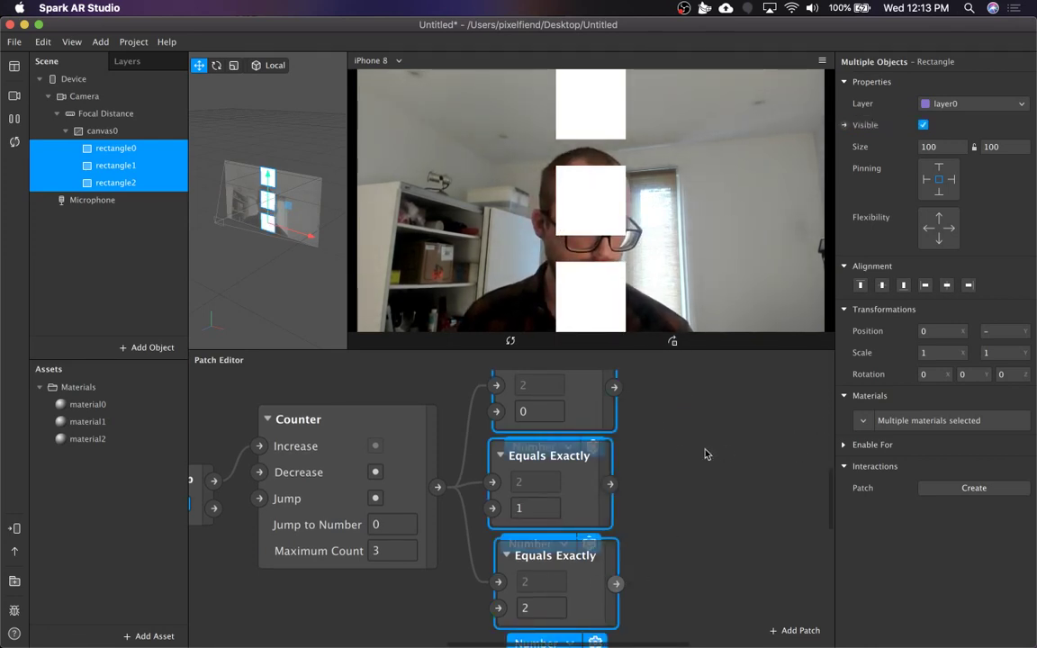
pyautogui.press('BackSpace')
pyautogui.click(356, 423)
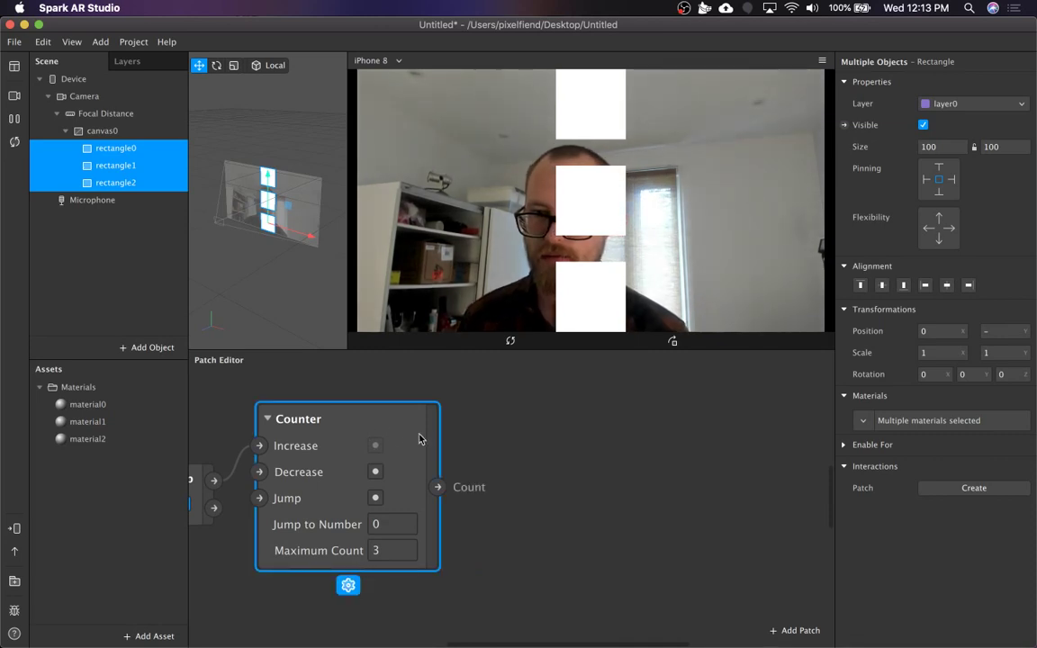
pyautogui.hscroll(-5, 551, 446)
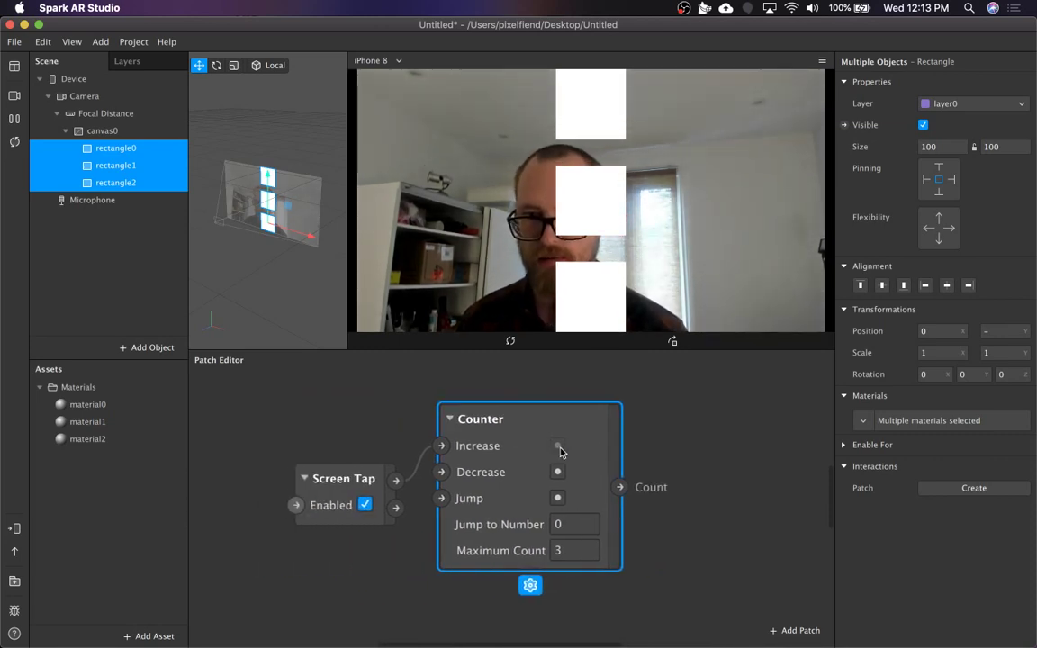
pyautogui.hscroll(3, 561, 449)
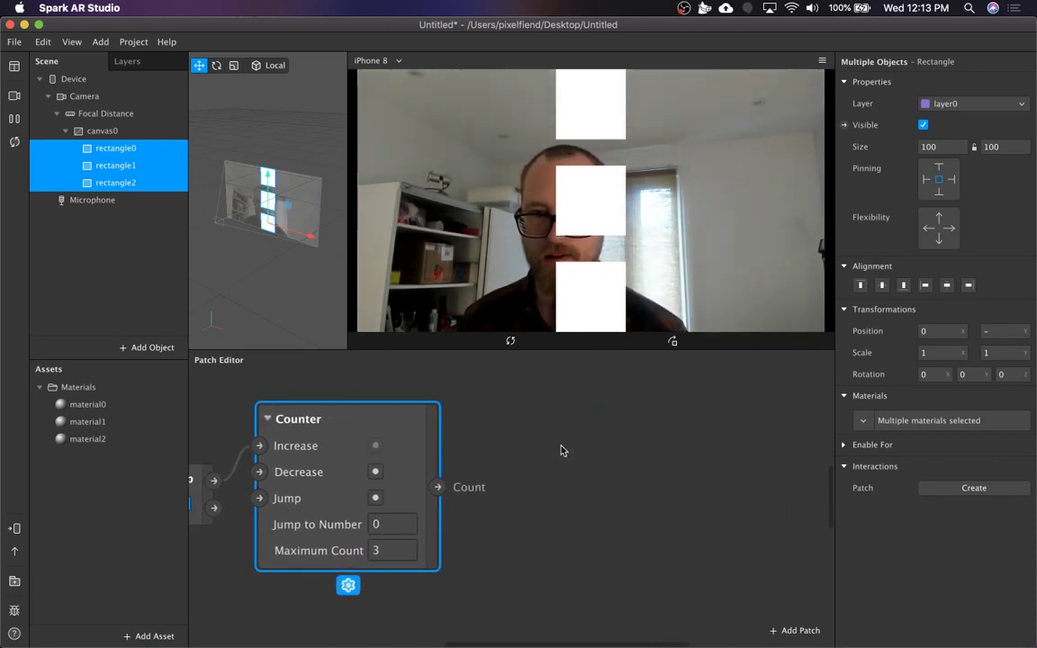
pyautogui.click(561, 450)
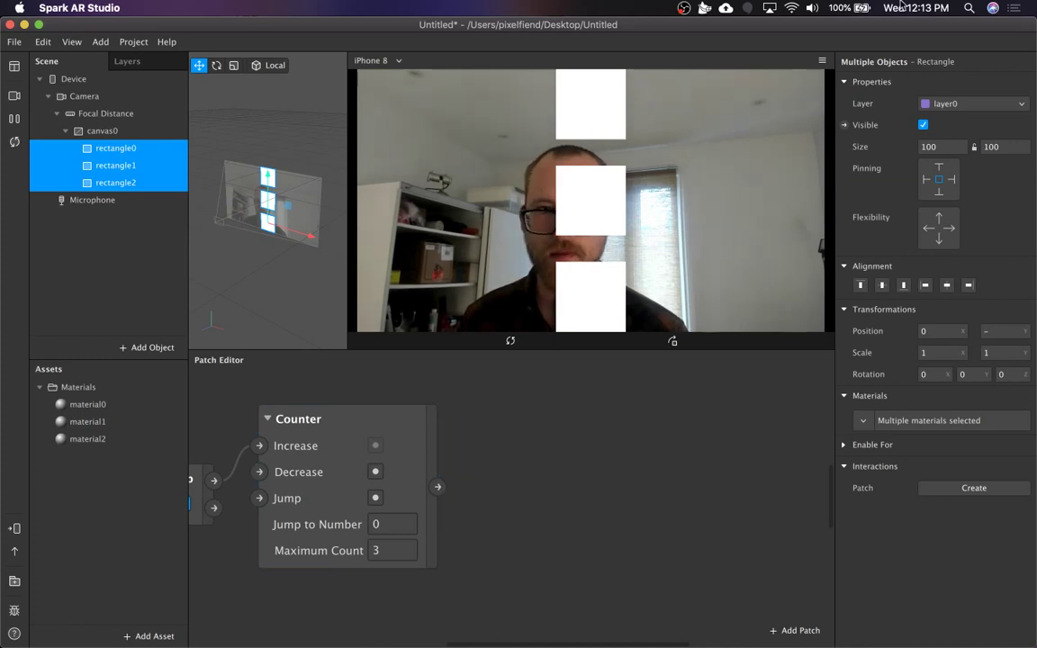
# Preview the desktop LUT images and rename neutral.png to f01.png.
pyautogui.moveTo(918, 27); pyautogui.dragTo(859, 27)
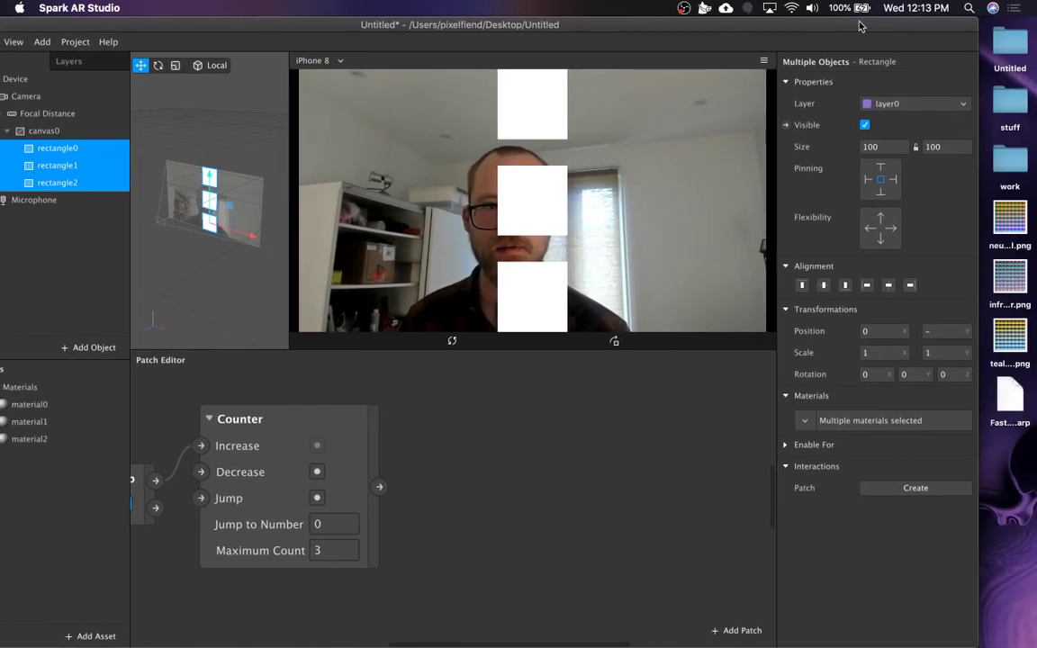
pyautogui.click(1010, 221)
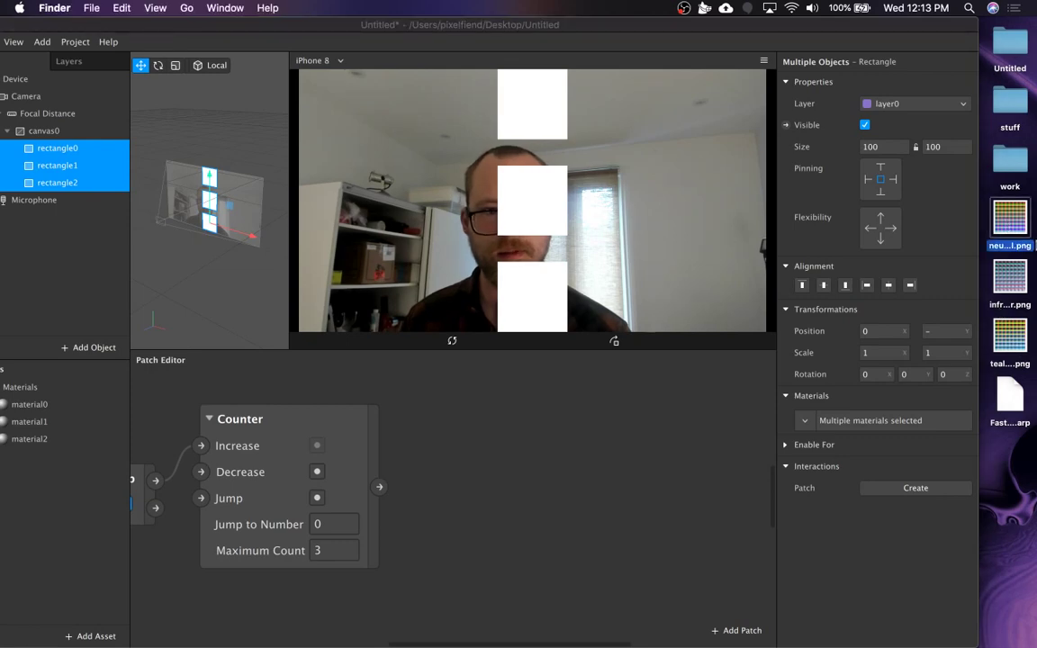
pyautogui.press('space')
pyautogui.press('Down')
pyautogui.press('Down')
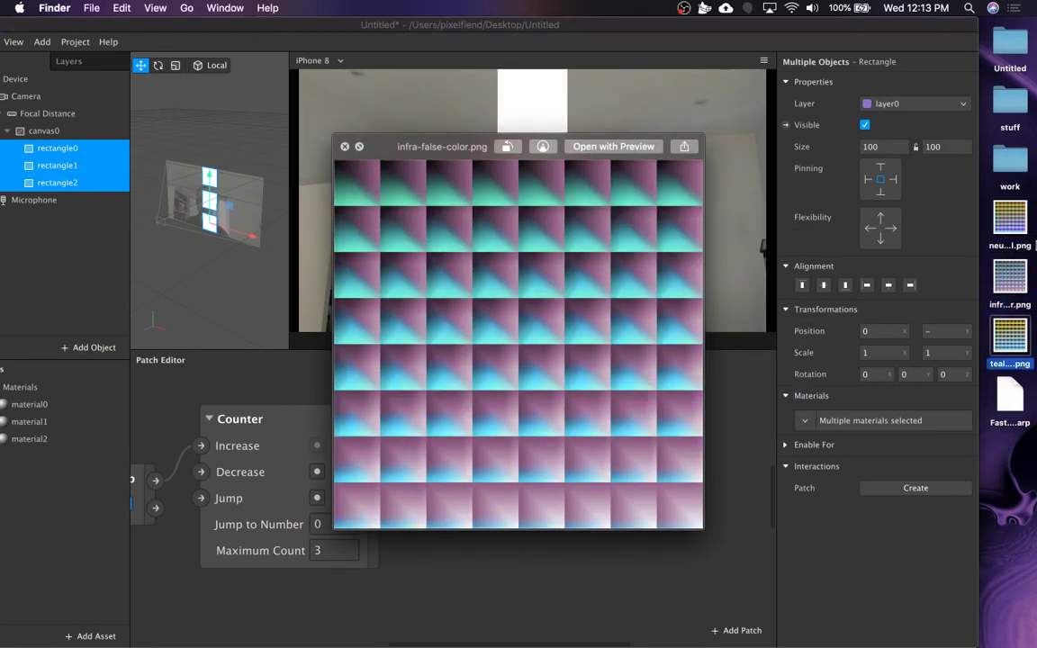
pyautogui.press('Up')
pyautogui.press('Up')
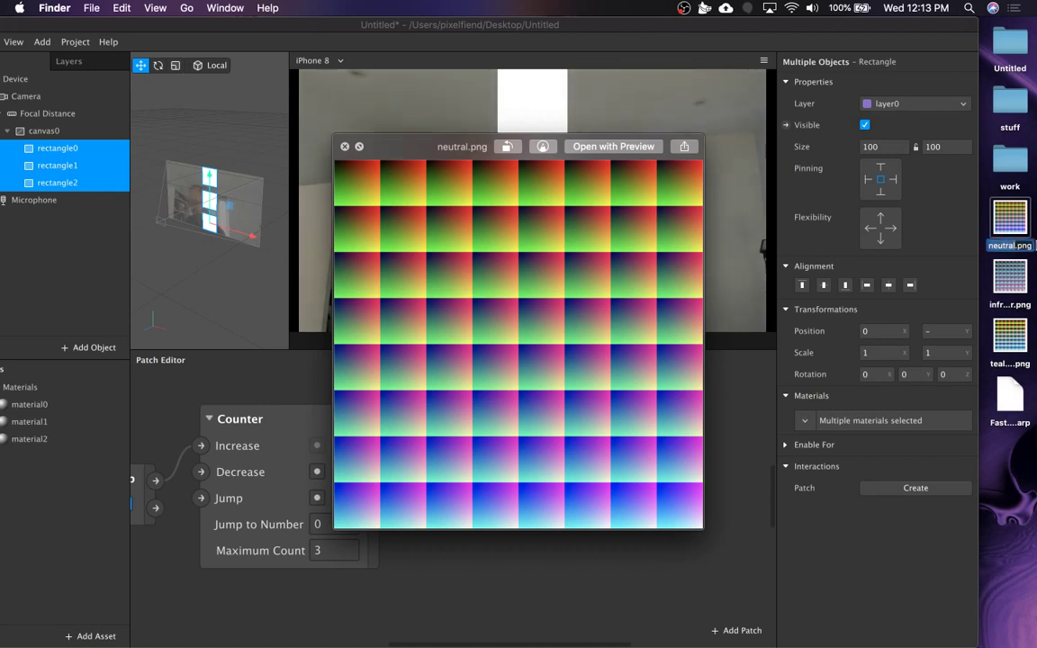
pyautogui.press('BackSpace')
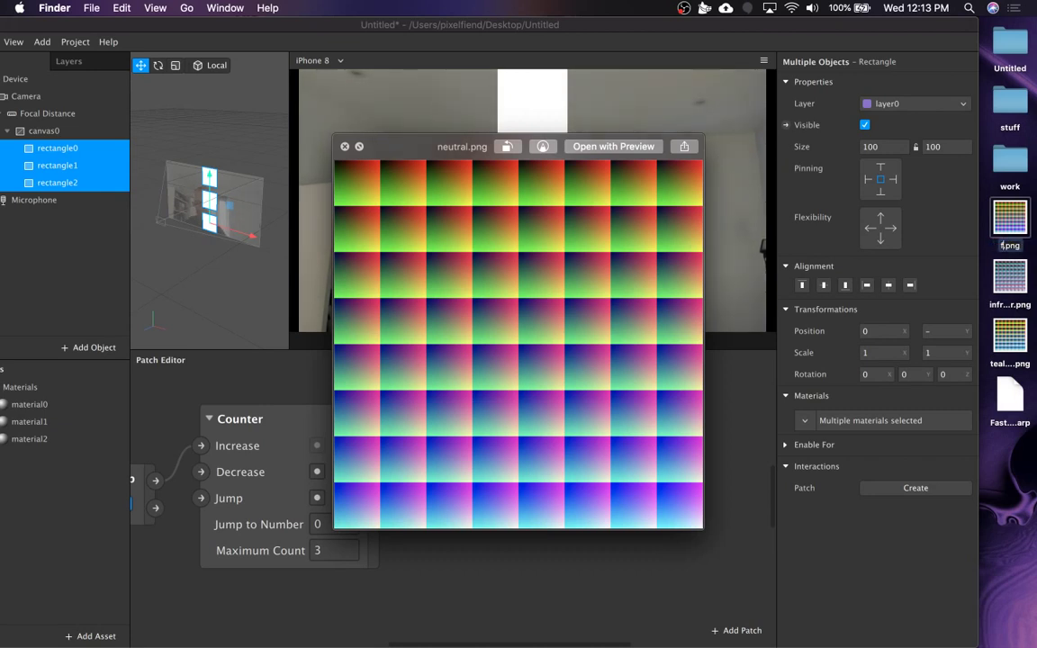
pyautogui.write('f01')
pyautogui.click(1012, 281)
# Rename the infra-false-color image to f02.png after an f01 name clash.
pyautogui.press('Return')
pyautogui.write('f01')
pyautogui.press('Return')
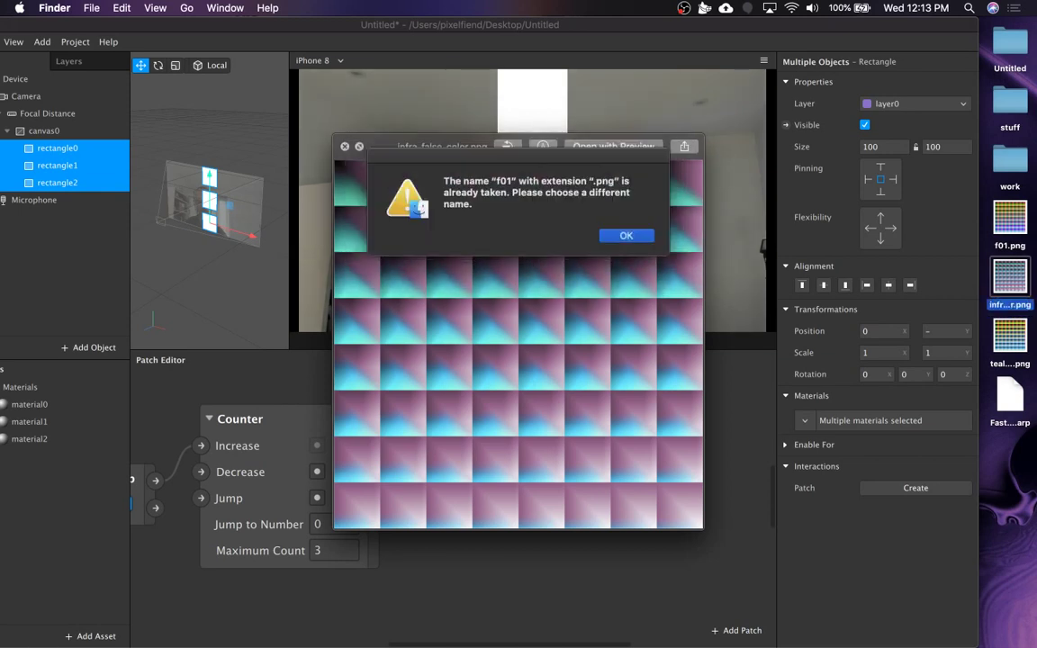
pyautogui.press('Return')
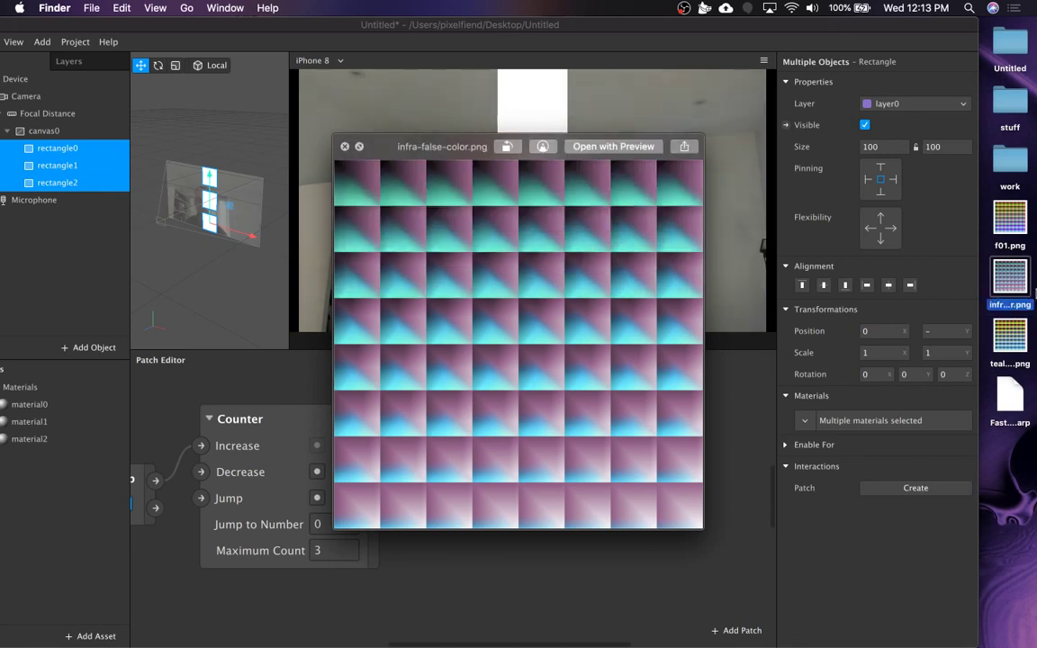
pyautogui.press('Return')
pyautogui.write('f02')
pyautogui.press('Return')
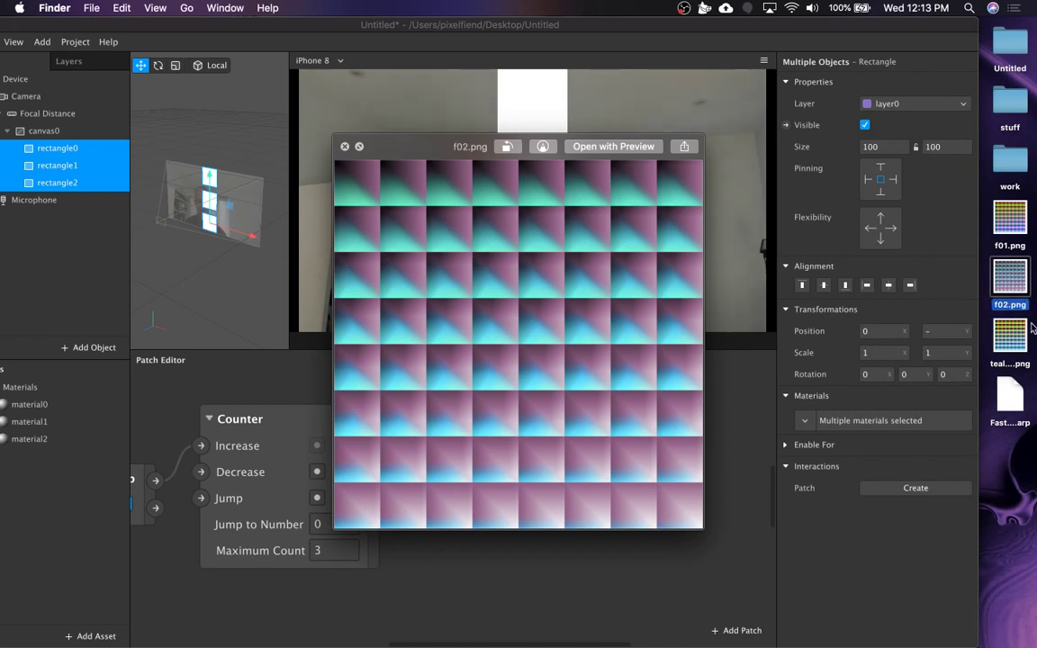
# Rename the teal-orange image to f03.png, close the preview and restore Spark AR.
pyautogui.click(1008, 339)
pyautogui.press('Return')
pyautogui.write('f03')
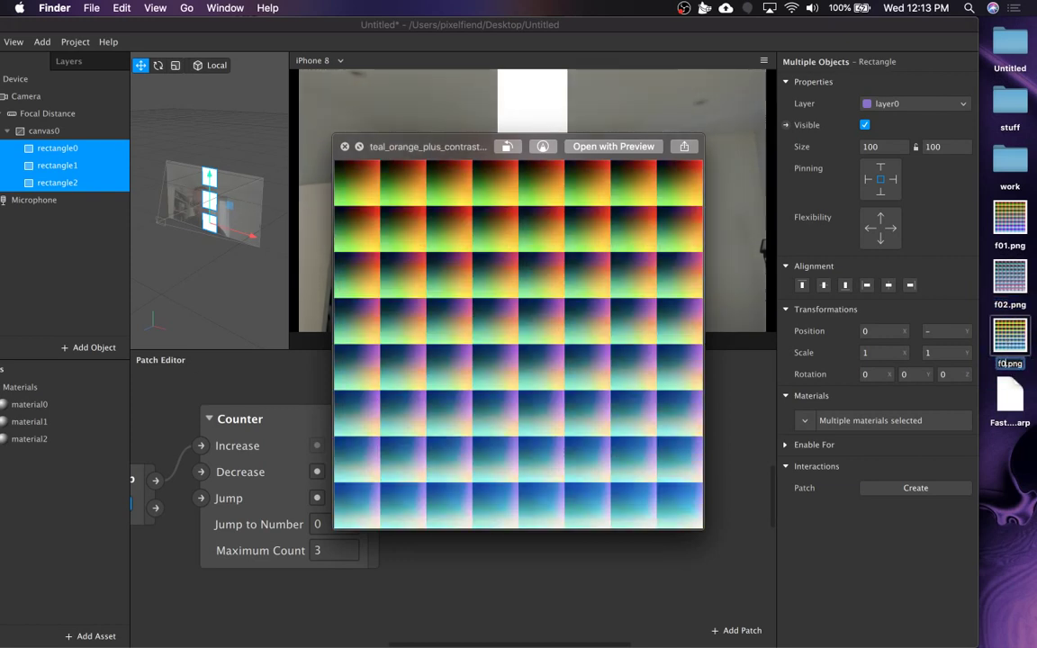
pyautogui.press('Return')
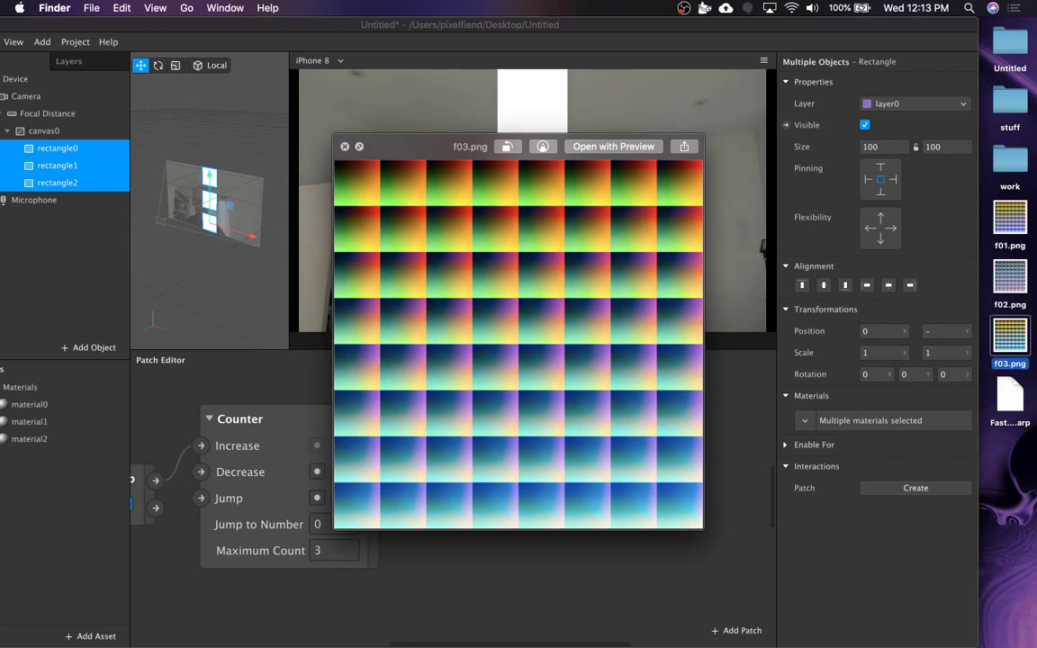
pyautogui.press('super+alt+a')
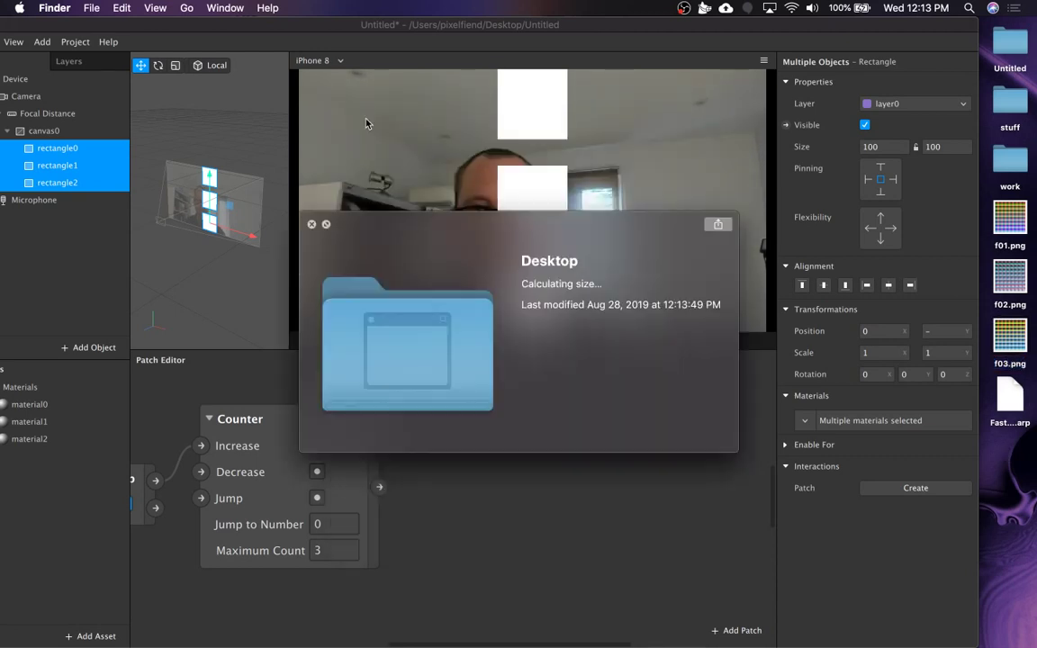
pyautogui.click(311, 224)
pyautogui.moveTo(331, 27); pyautogui.dragTo(391, 25)
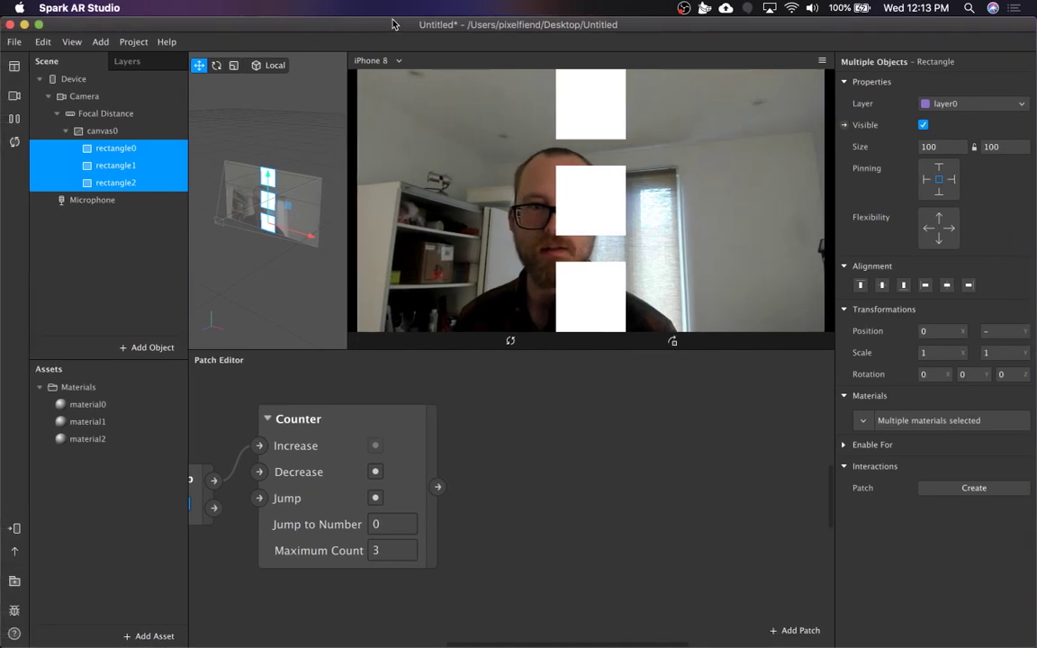
# Create a new animation sequence asset, animationSequence0, and select it.
pyautogui.click(141, 353)
pyautogui.click(130, 531)
pyautogui.click(148, 634)
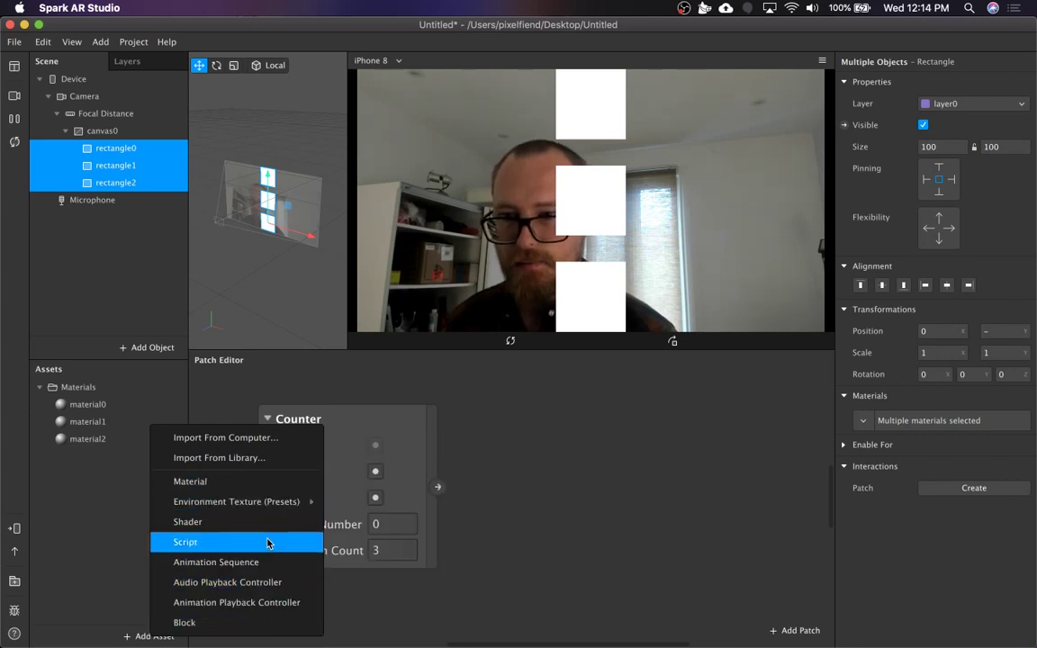
pyautogui.moveTo(268, 511)
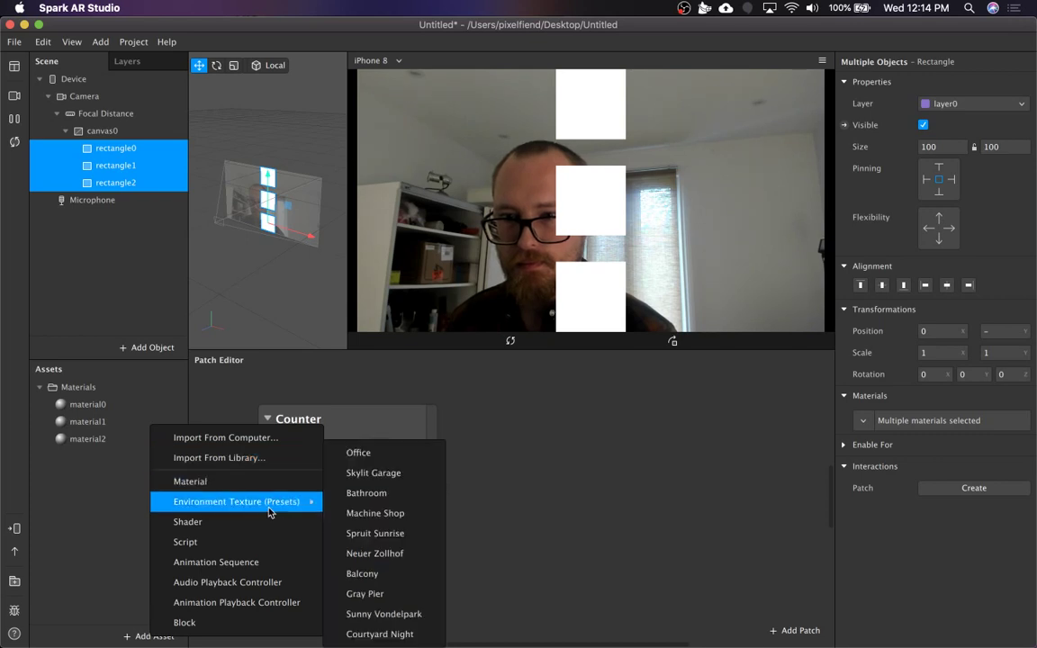
pyautogui.click(261, 562)
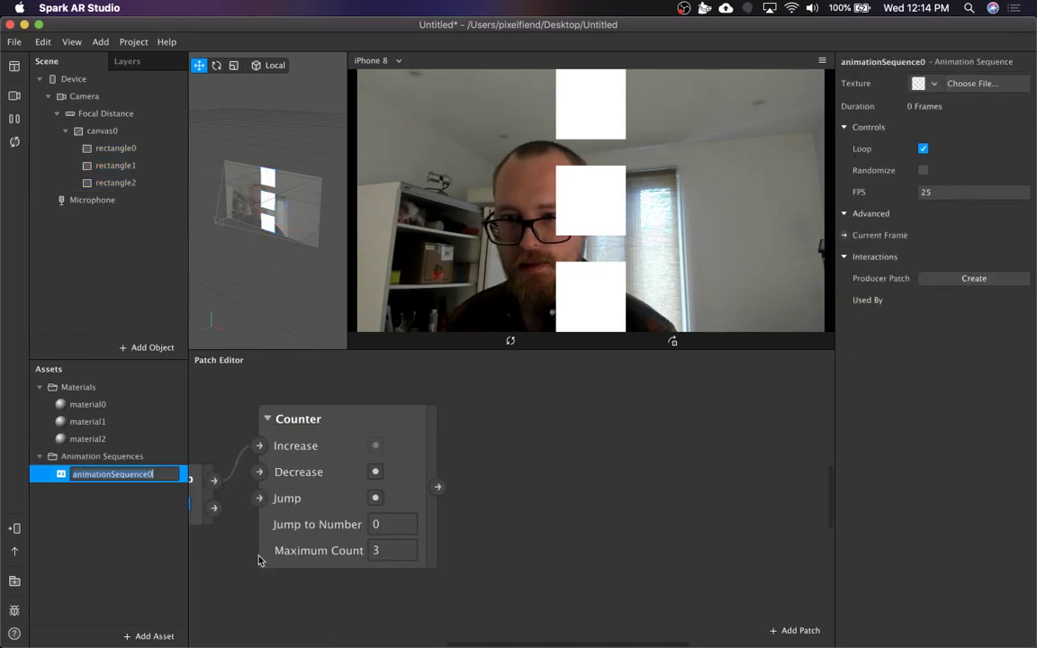
pyautogui.click(116, 520)
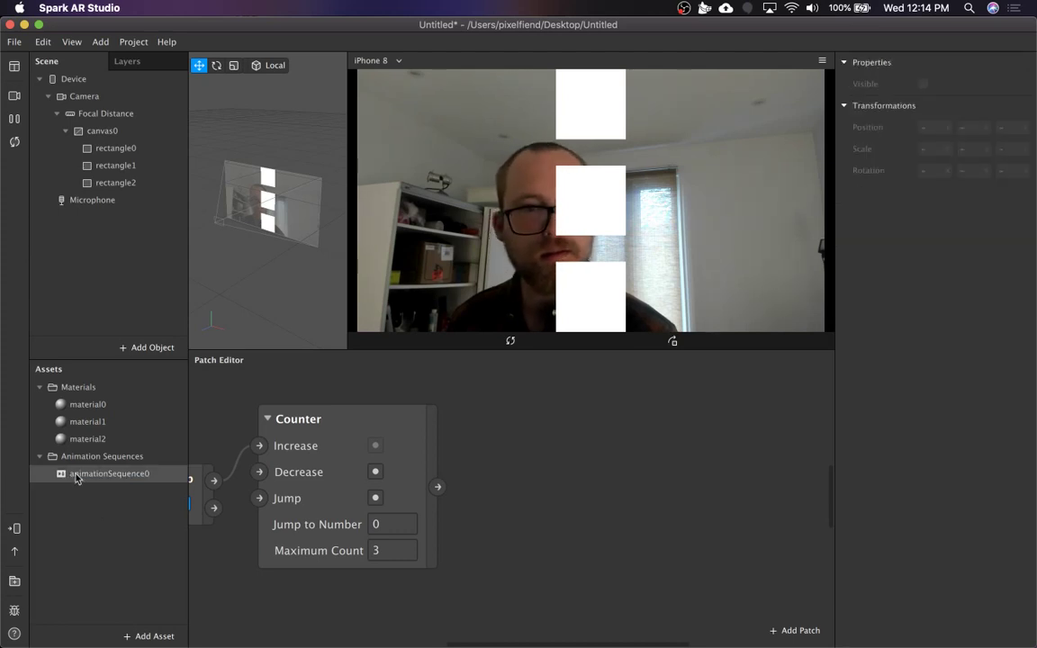
pyautogui.click(77, 476)
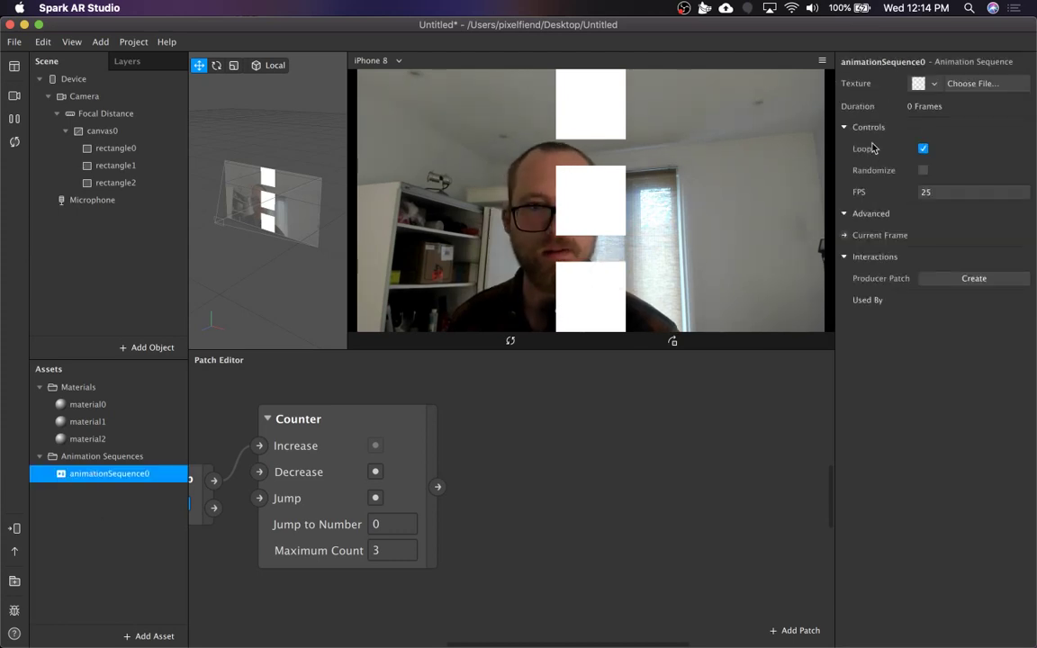
# Choose a new image texture for the sequence and select f01–f03.png on the Desktop.
pyautogui.click(927, 82)
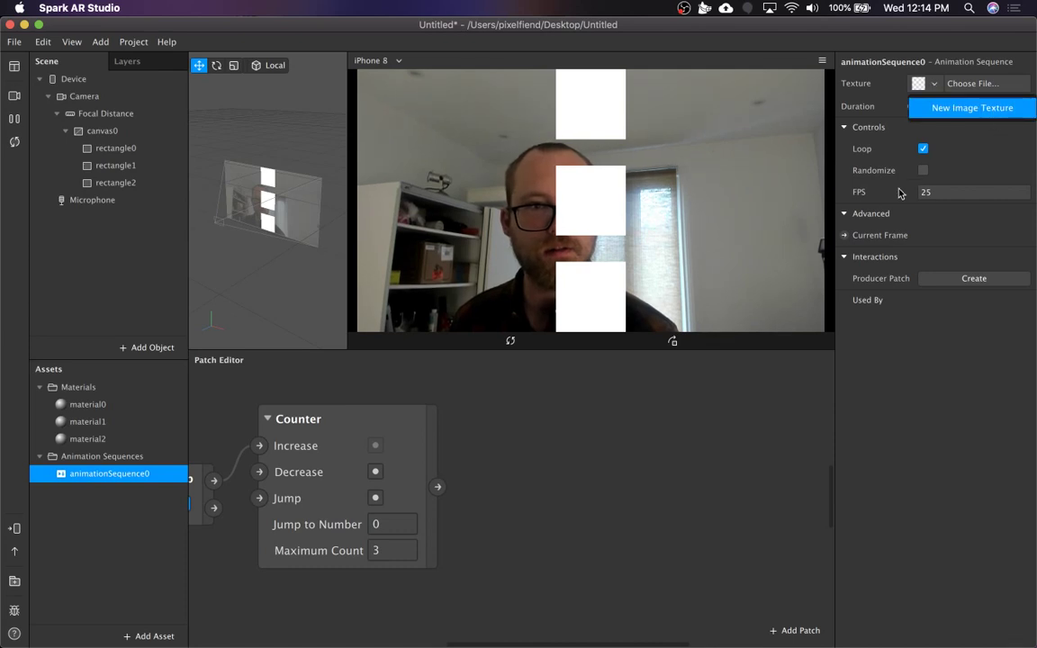
pyautogui.click(977, 108)
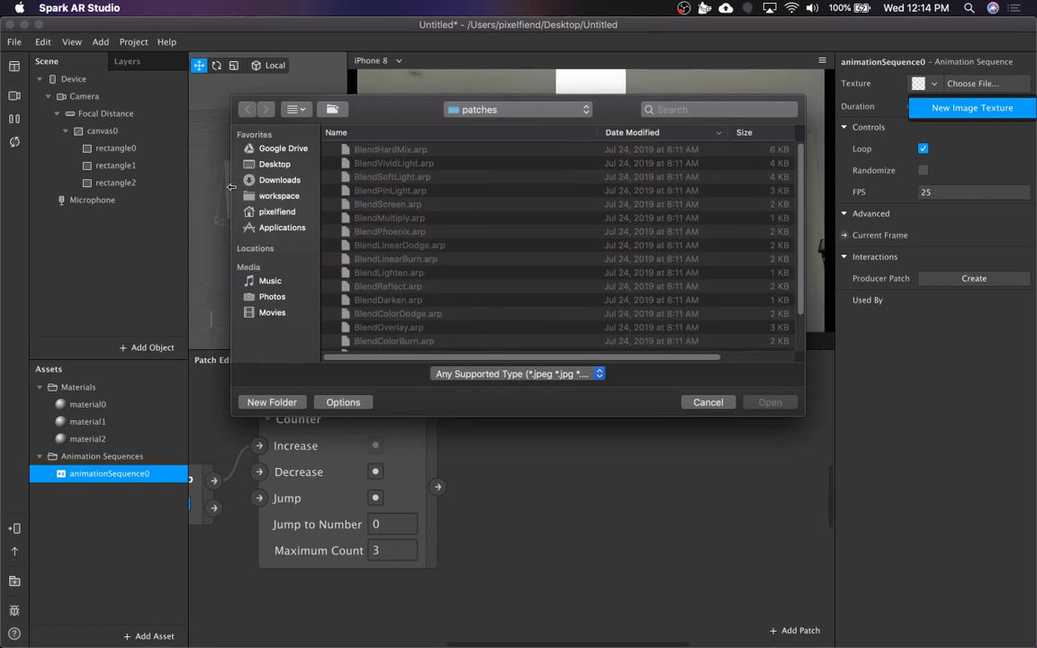
pyautogui.click(279, 179)
pyautogui.click(275, 163)
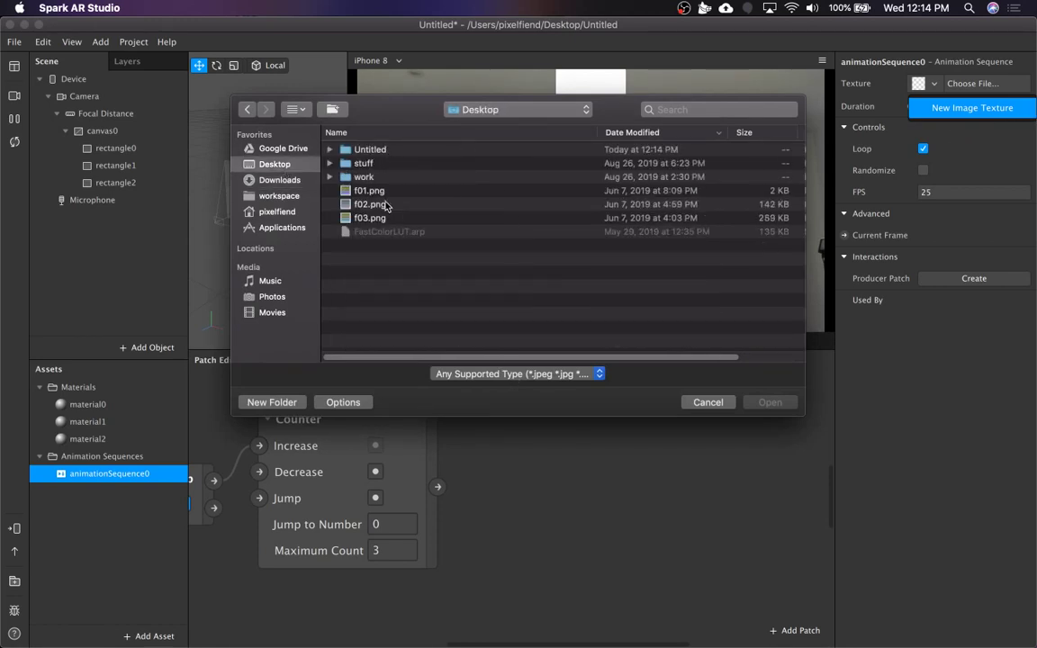
pyautogui.click(384, 192)
pyautogui.keyDown('shift'); pyautogui.click(385, 219); pyautogui.keyUp('shift')
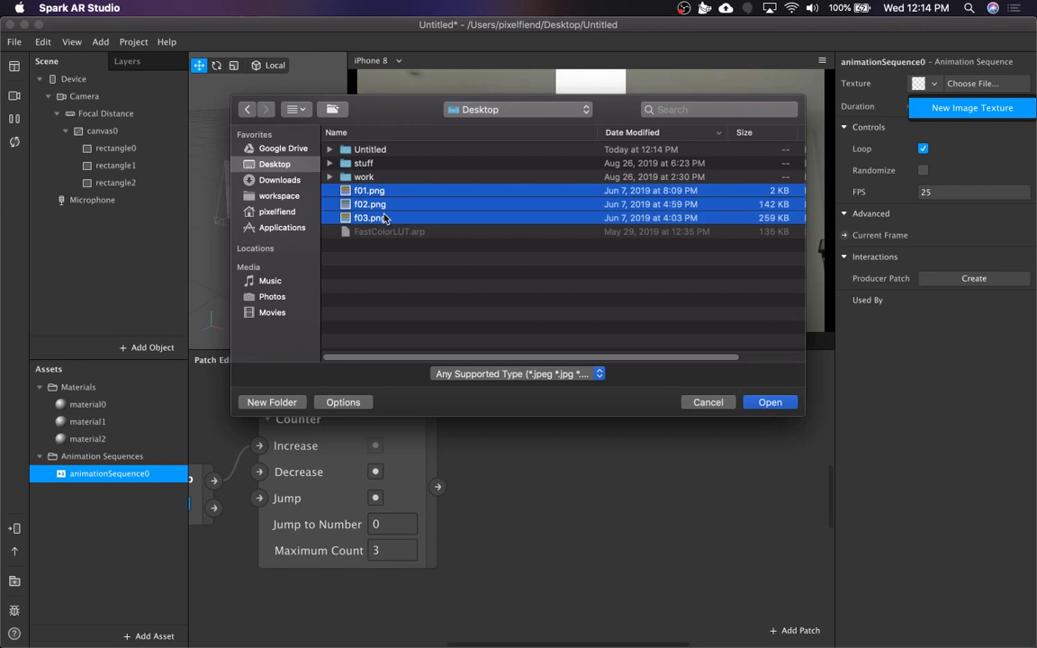
# Import f01–f03.png as the sequence's three-frame texture.
pyautogui.click(779, 405)
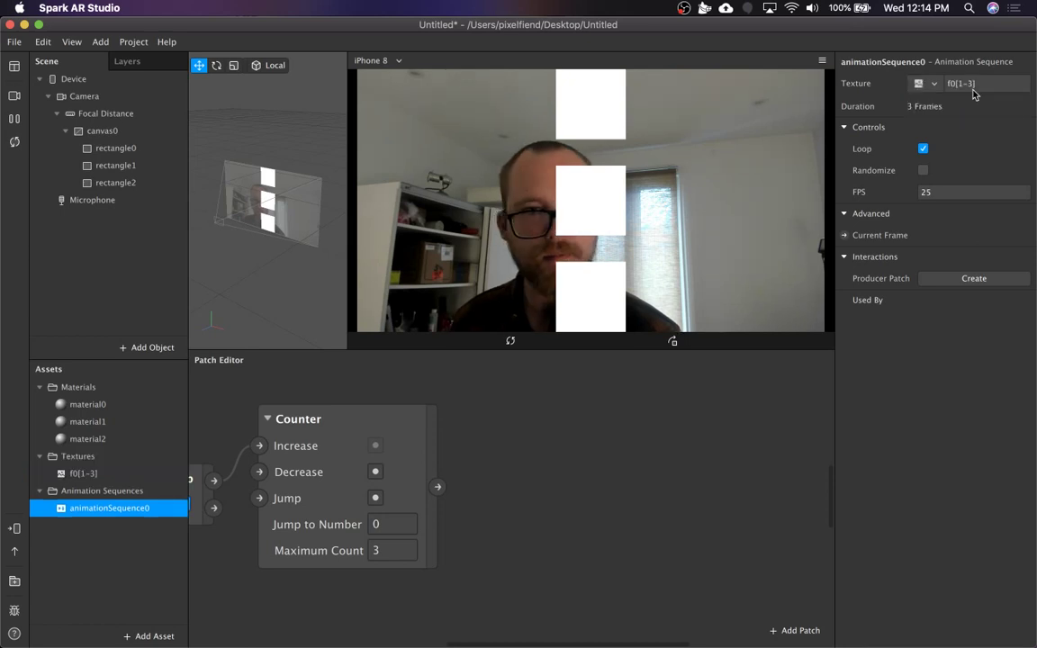
pyautogui.click(925, 83)
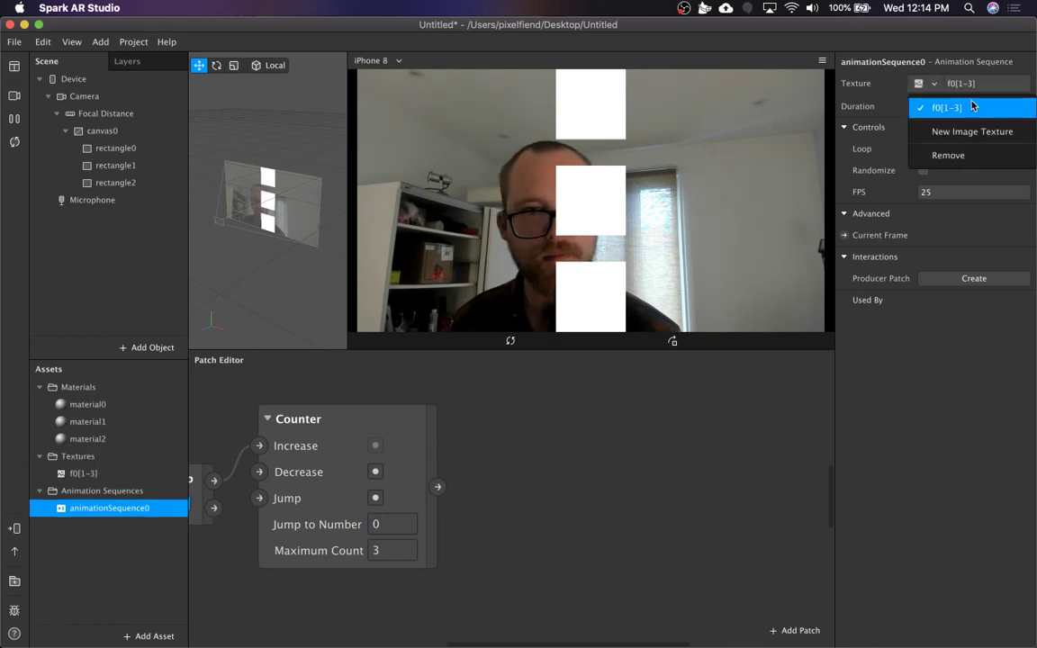
pyautogui.click(945, 441)
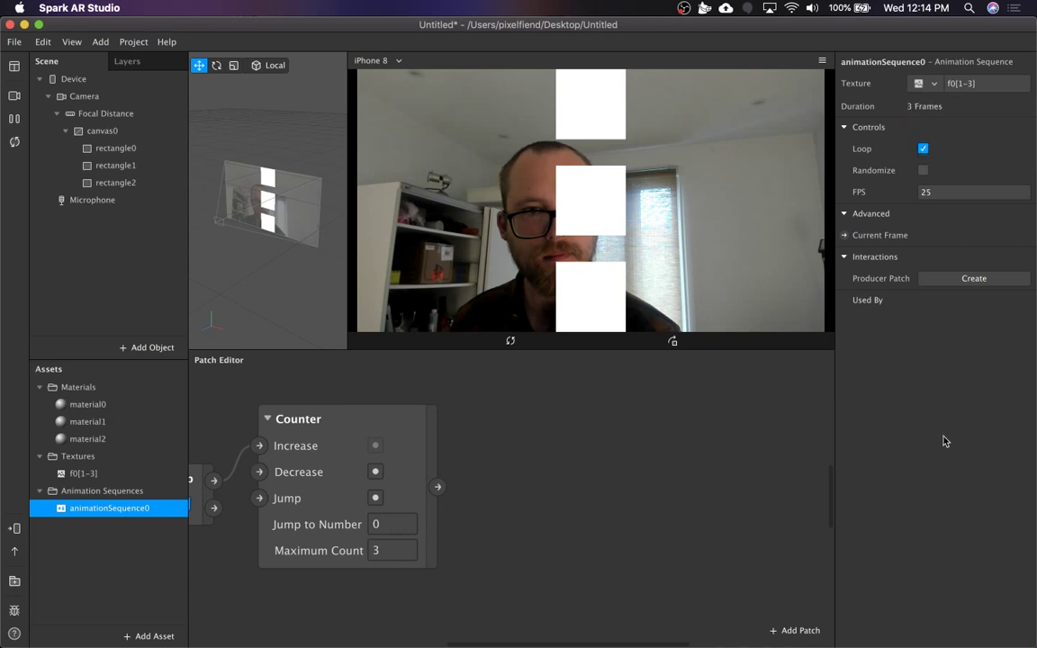
# Delete rectangle1 and rectangle2, leaving rectangle0, and select the unused materials.
pyautogui.click(135, 167)
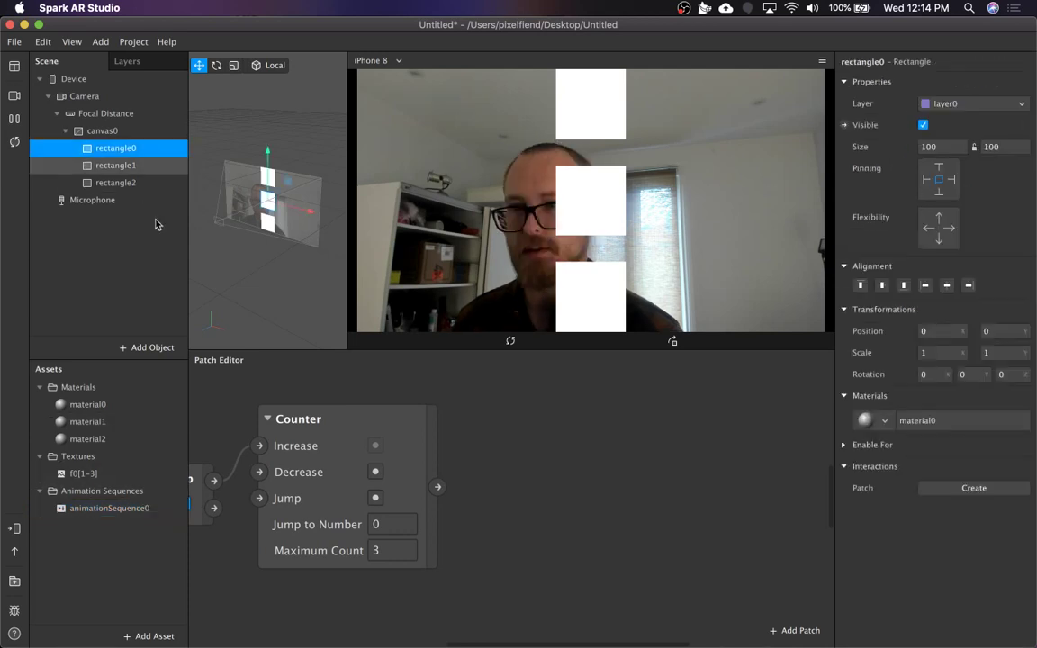
pyautogui.keyDown('shift'); pyautogui.click(138, 184); pyautogui.keyUp('shift')
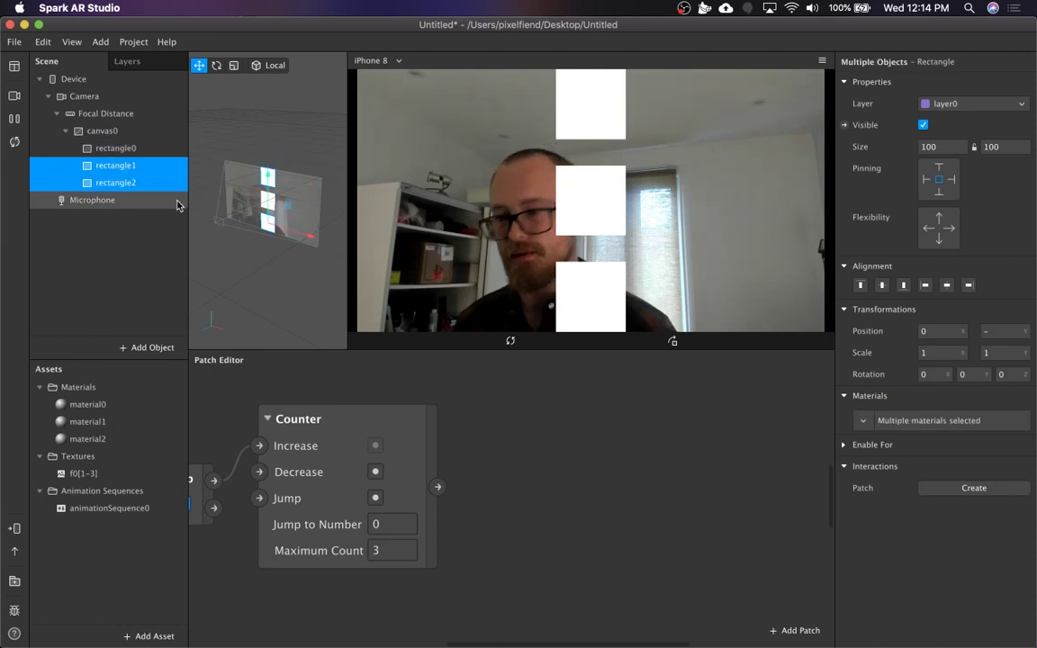
pyautogui.press('Delete')
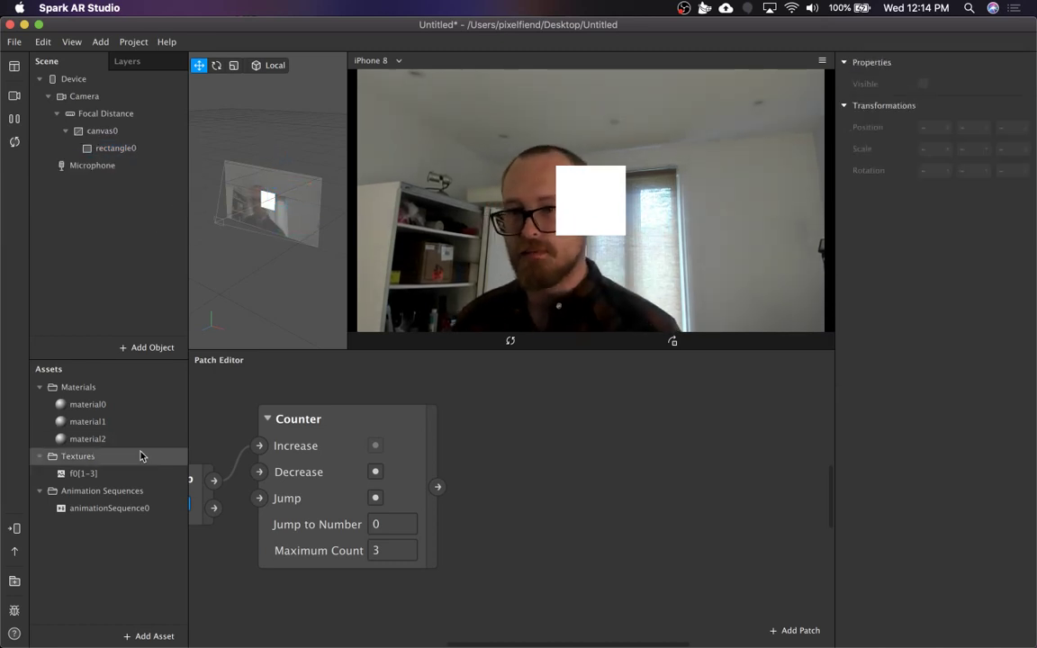
pyautogui.click(121, 147)
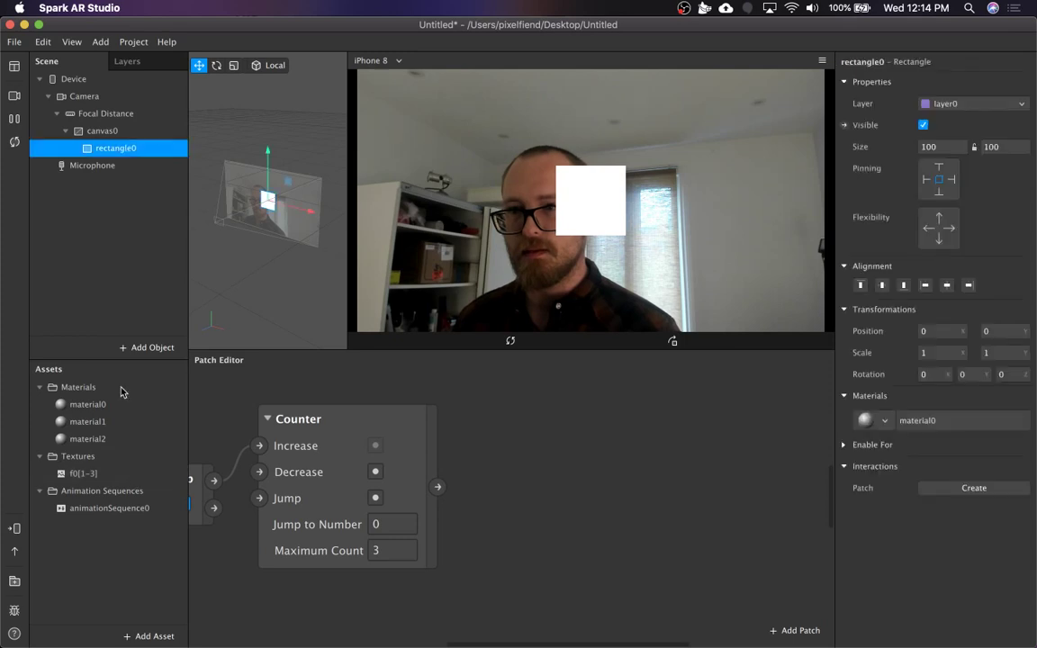
pyautogui.click(109, 438)
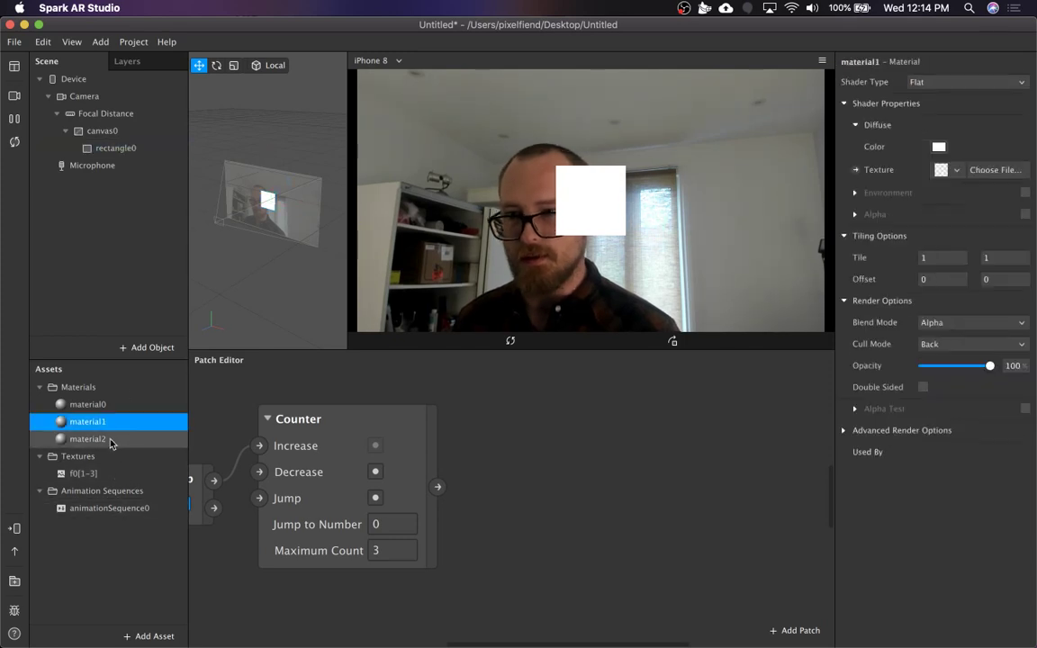
# Delete material1 and material2 and give material0 the animationSequence0 texture.
pyautogui.hotkey('shift', 'Up')
pyautogui.press('BackSpace')
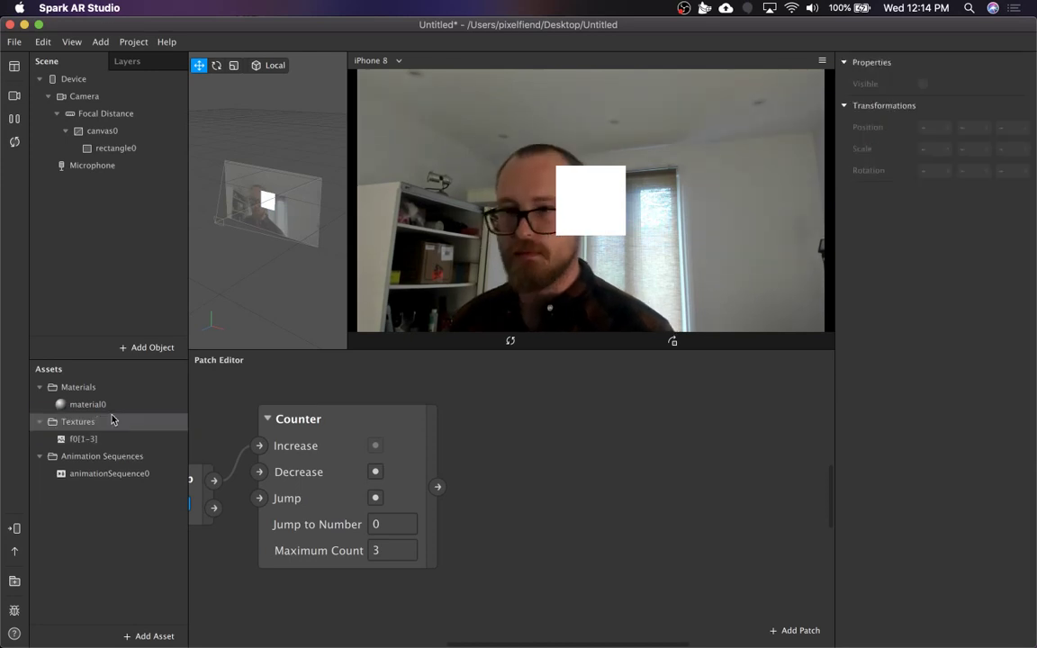
pyautogui.click(110, 421)
pyautogui.click(114, 404)
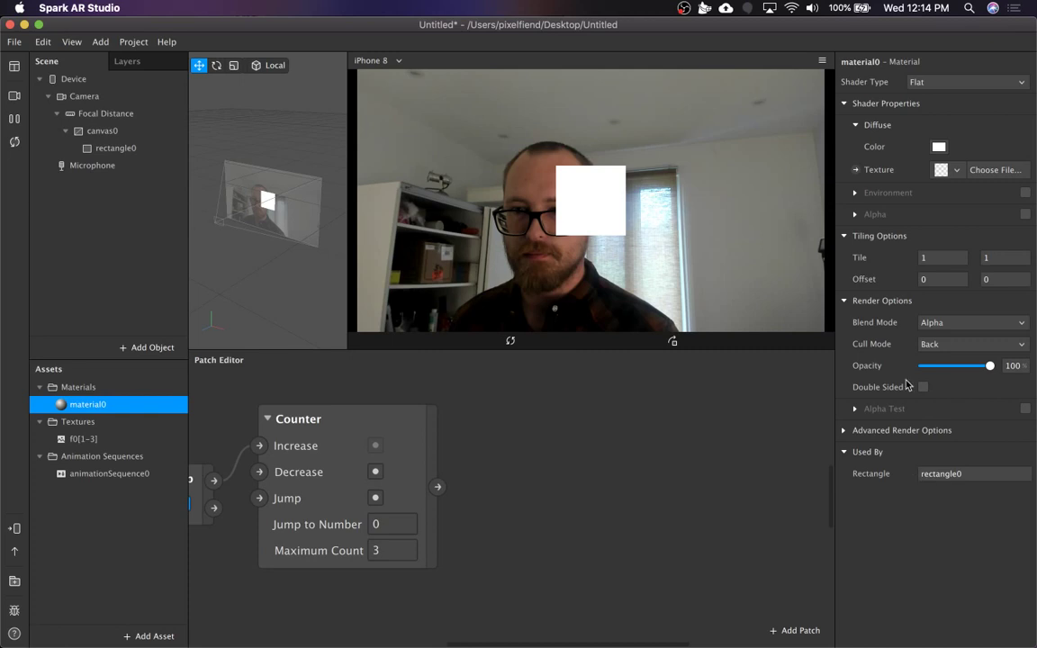
pyautogui.click(955, 170)
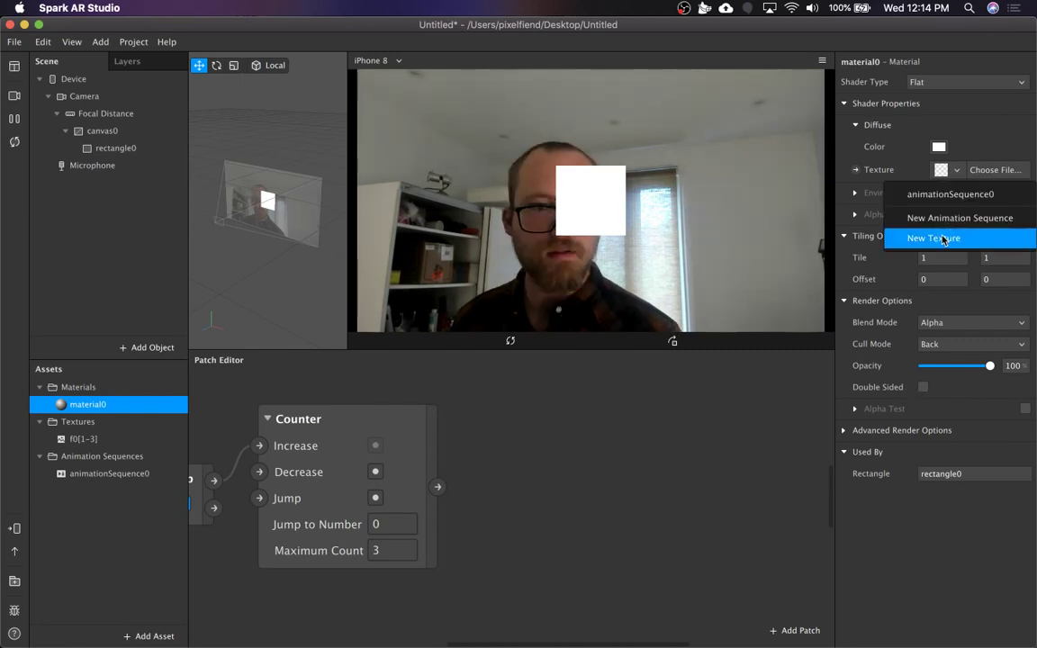
pyautogui.click(945, 194)
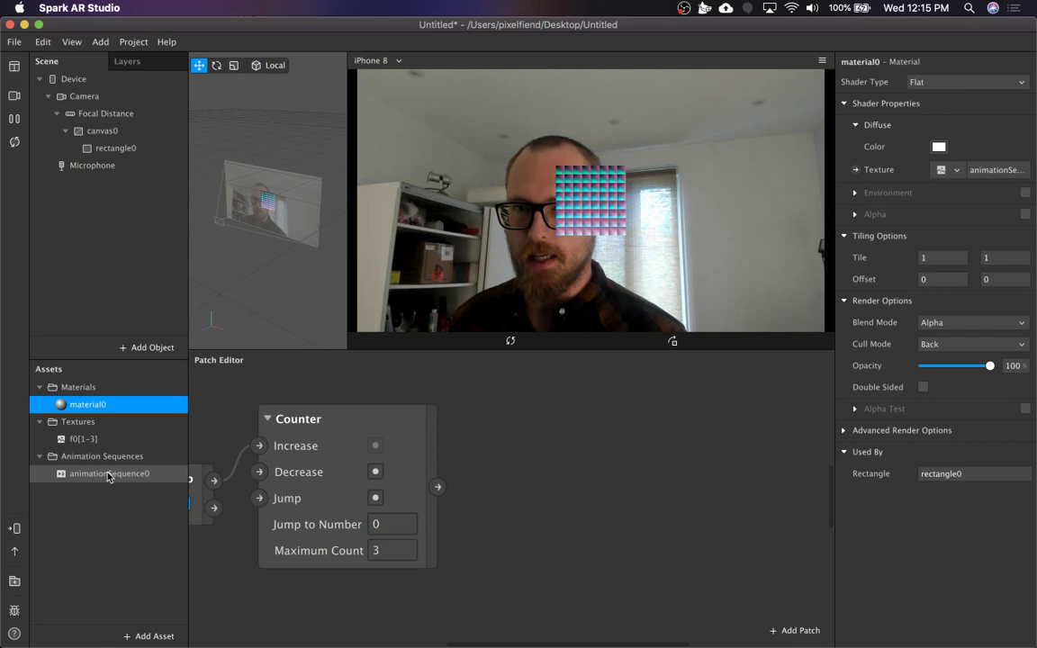
pyautogui.click(108, 475)
pyautogui.click(951, 193)
# Set animationSequence0 to 1 FPS and add its Current Frame patch.
pyautogui.write('1')
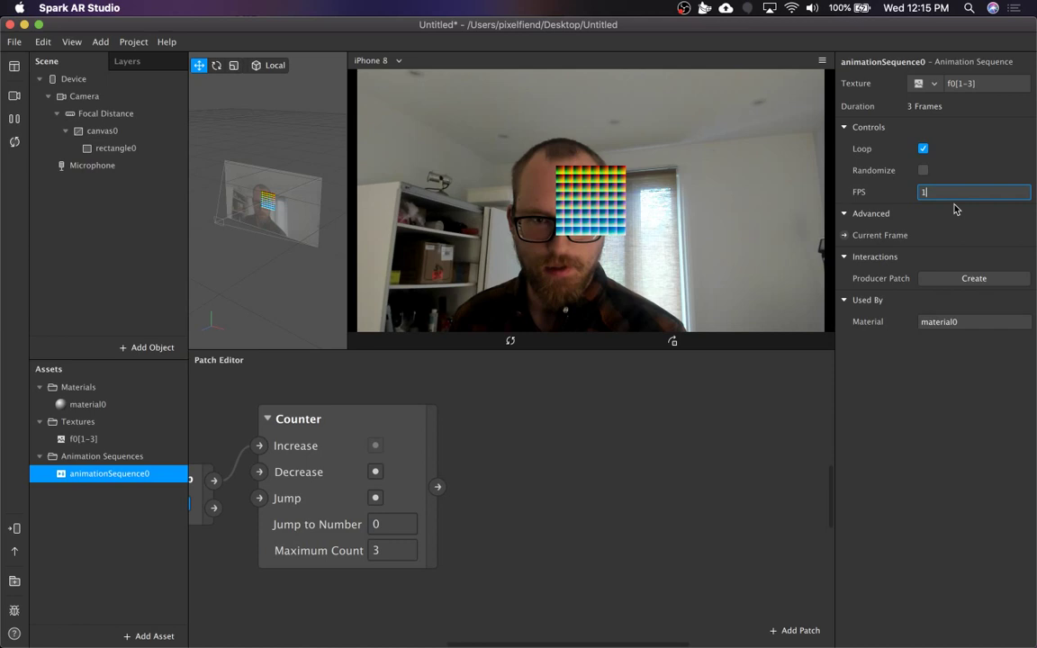
pyautogui.click(621, 216)
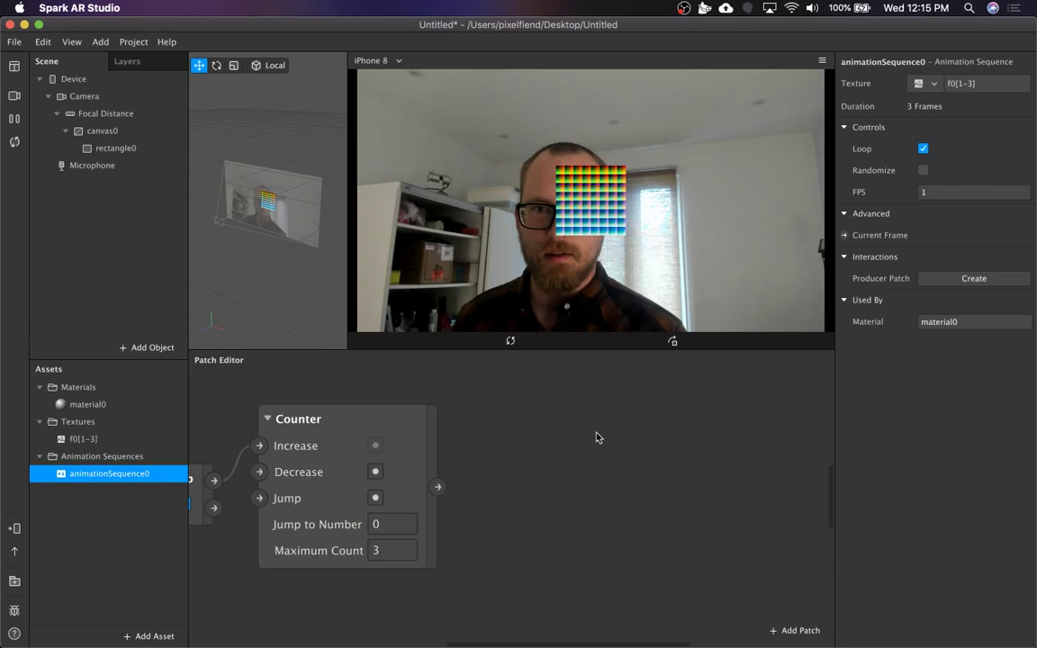
pyautogui.click(845, 235)
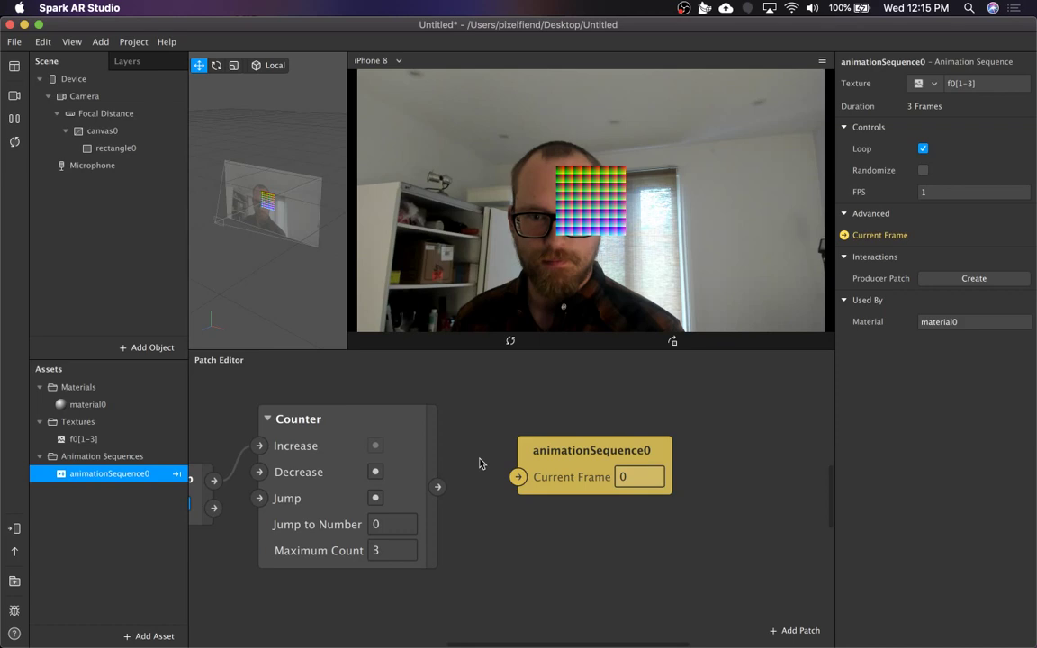
# Wire the Counter output into animationSequence0's Current Frame and bring Screen Tap into view.
pyautogui.moveTo(437, 487); pyautogui.dragTo(518, 477)
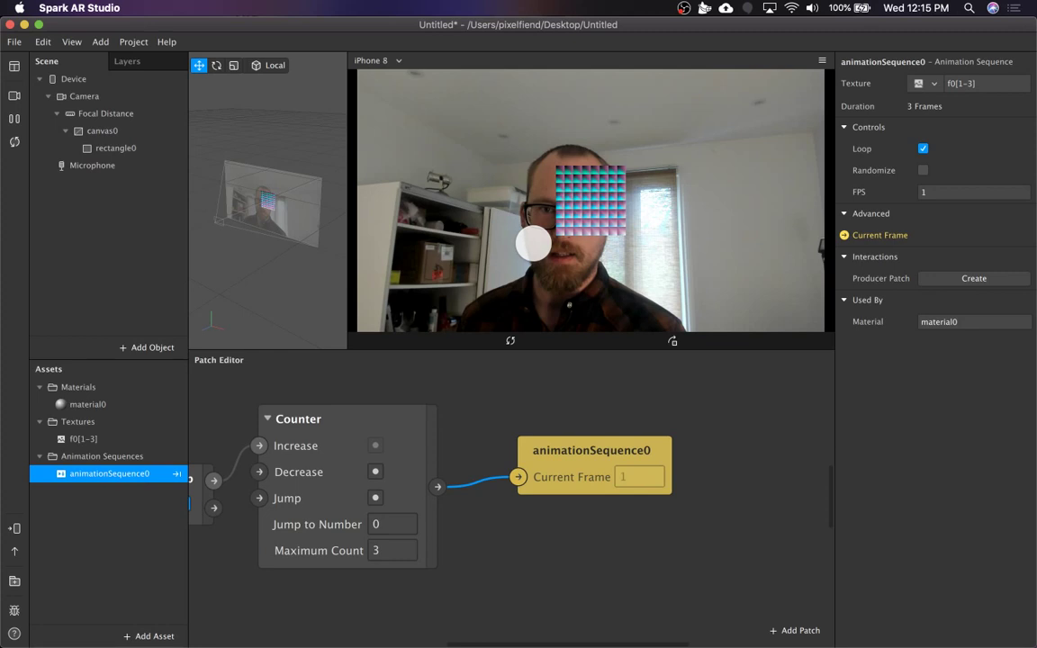
pyautogui.click(131, 152)
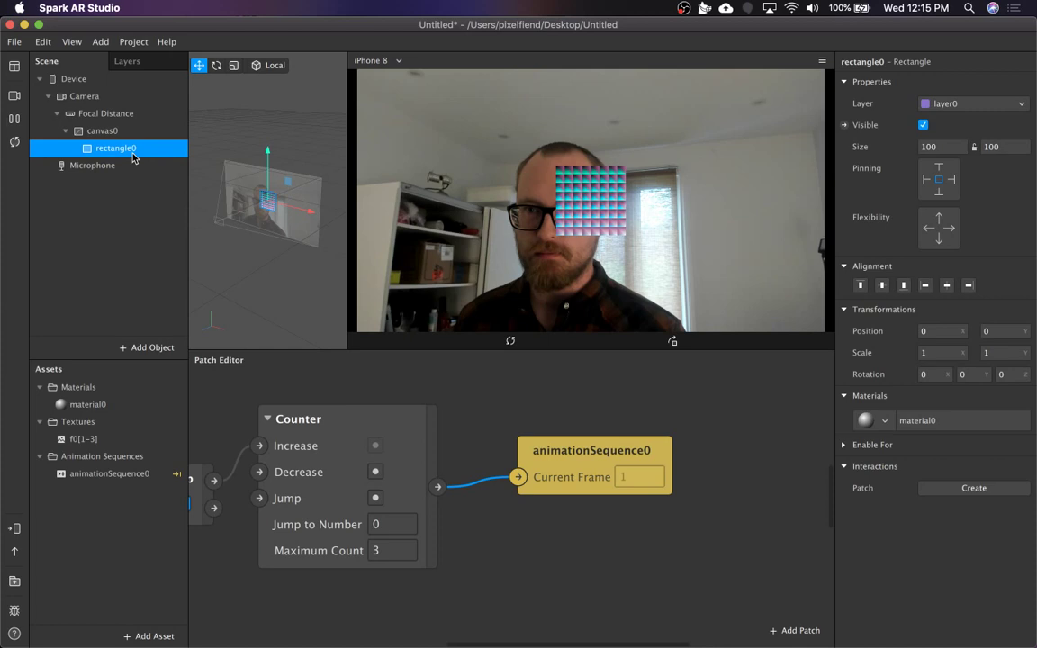
pyautogui.moveTo(456, 425); pyautogui.dragTo(619, 425)
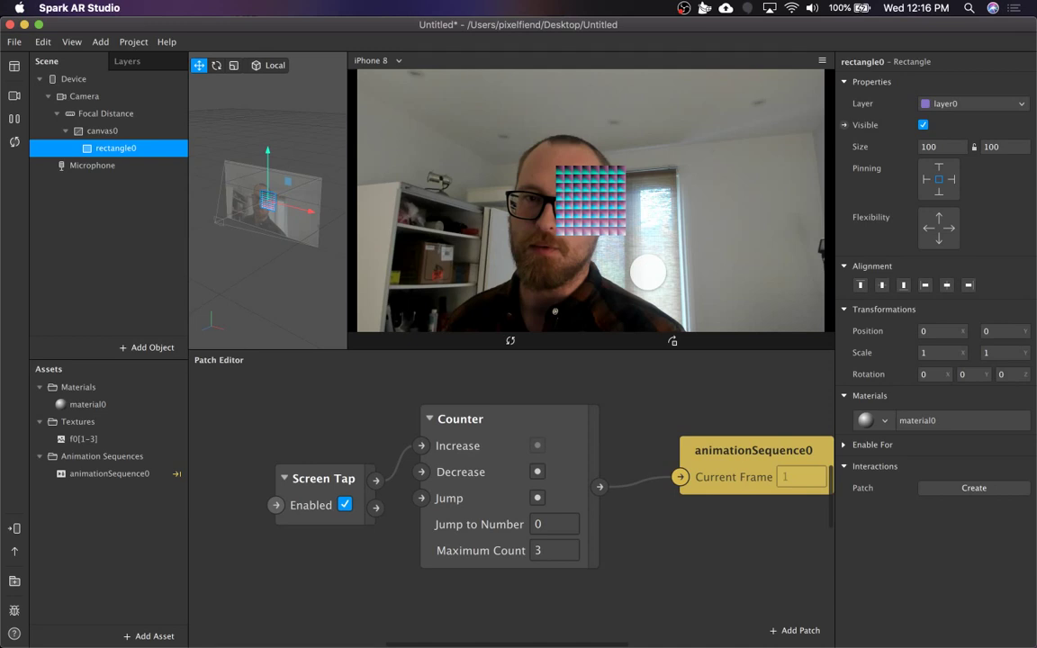
pyautogui.press('F11')
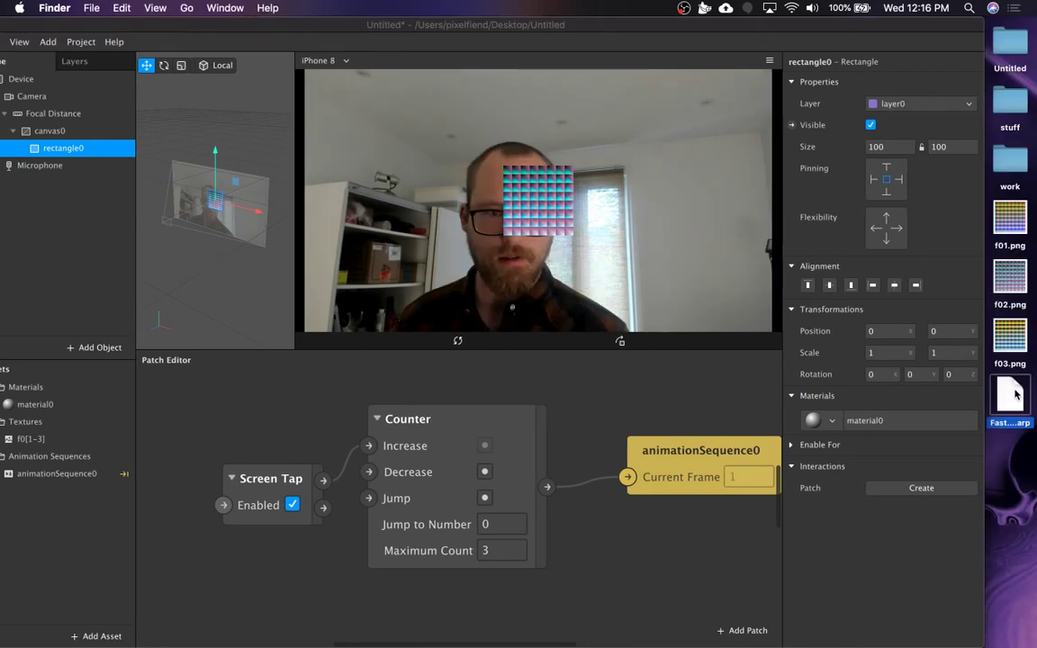
pyautogui.moveTo(1014, 394); pyautogui.dragTo(65, 557)
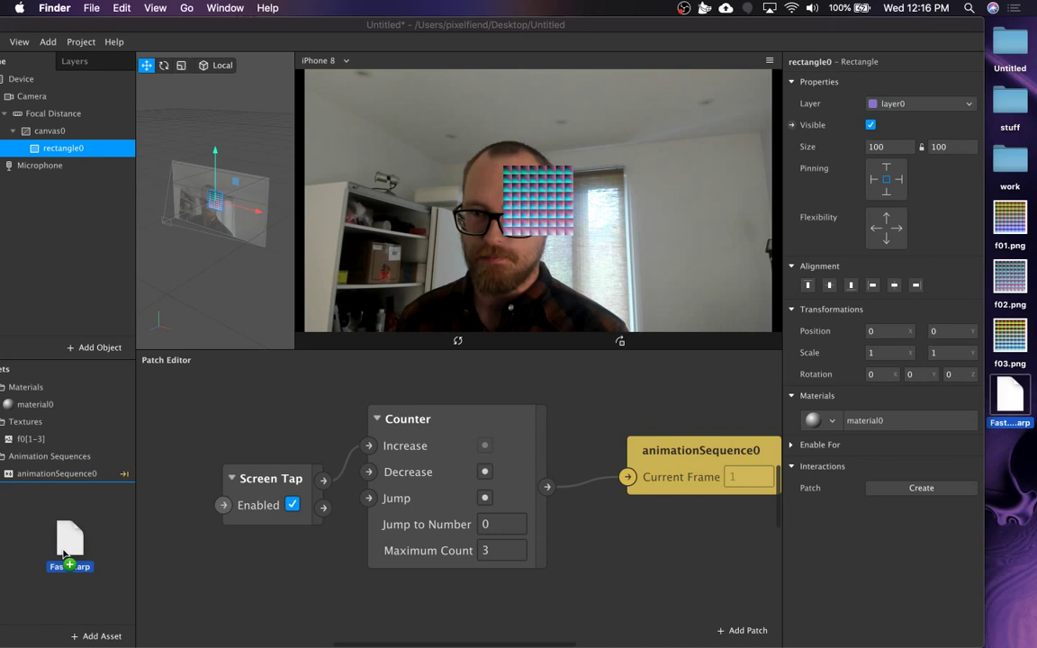
pyautogui.moveTo(65, 556); pyautogui.dragTo(111, 515)
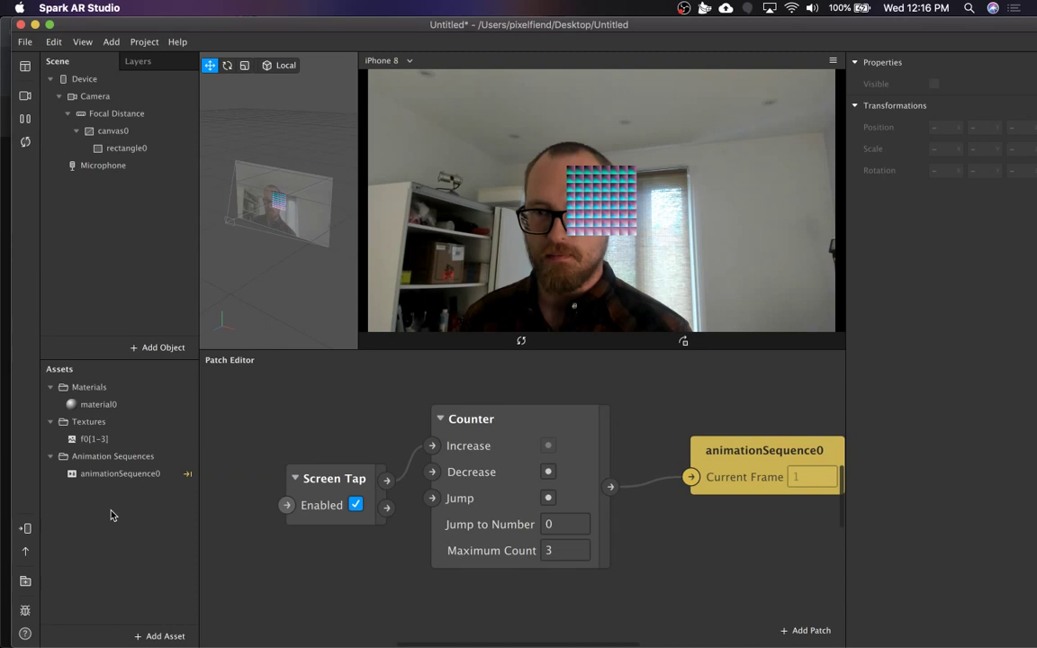
pyautogui.click(109, 421)
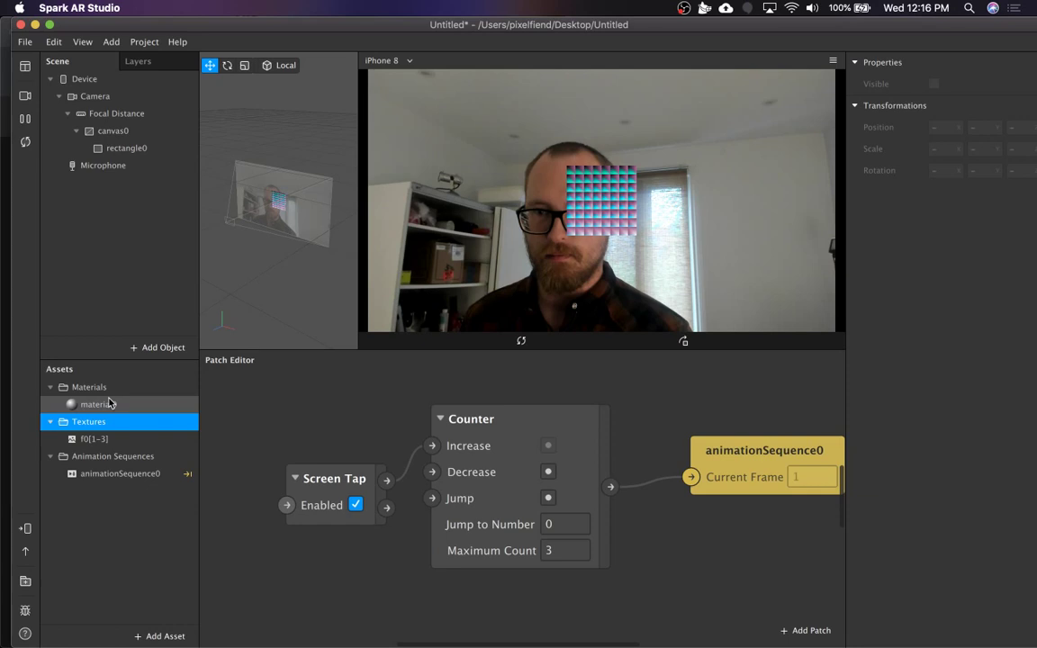
pyautogui.click(123, 512)
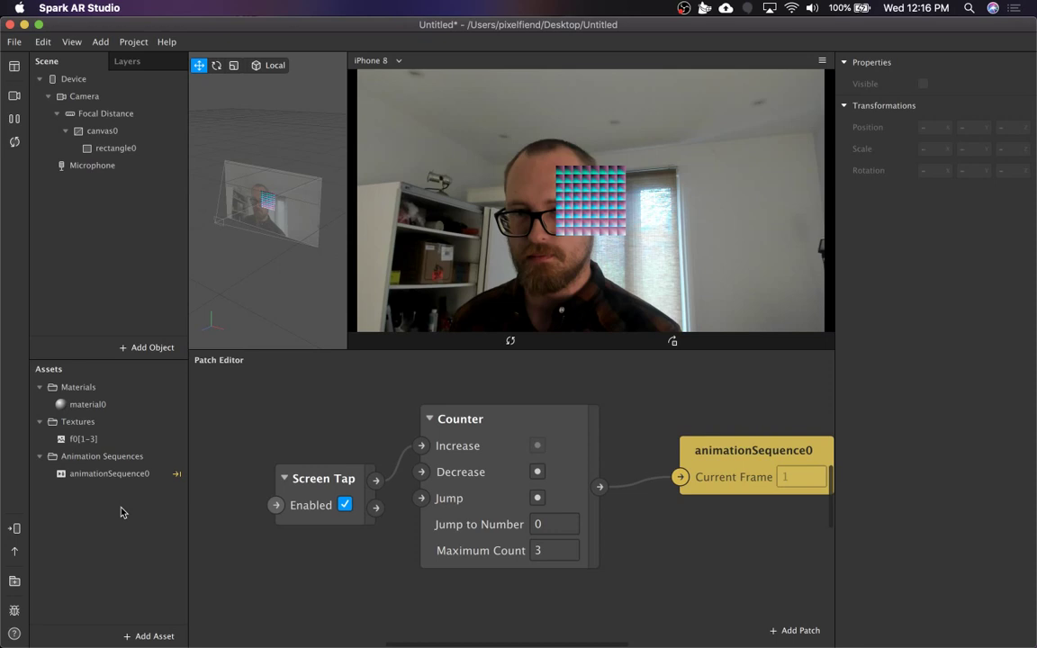
pyautogui.hscroll(2, 80, 532)
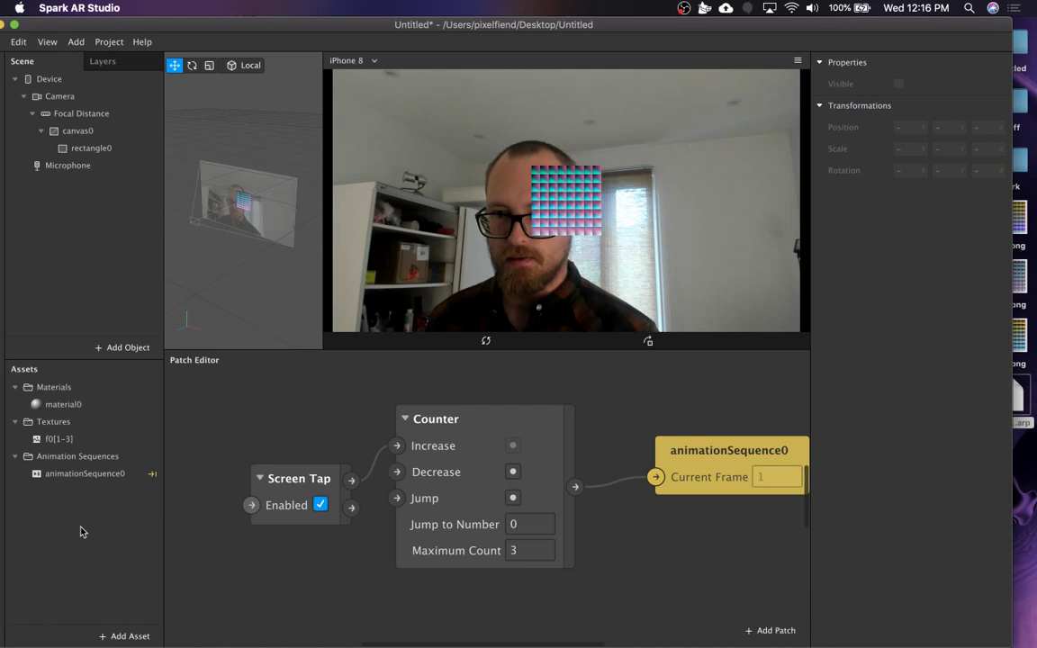
pyautogui.hscroll(-2, 80, 531)
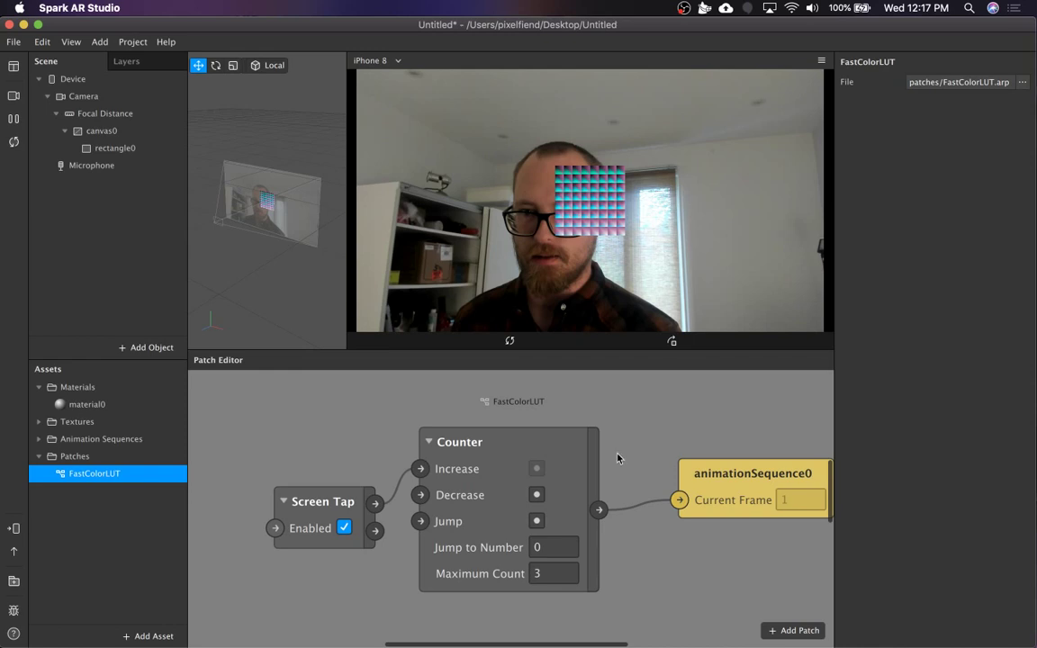
# Add a FastColorLUT node to the patch graph and delete the duplicate FastColorLUT(1) asset.
pyautogui.moveTo(617, 458); pyautogui.dragTo(620, 464)
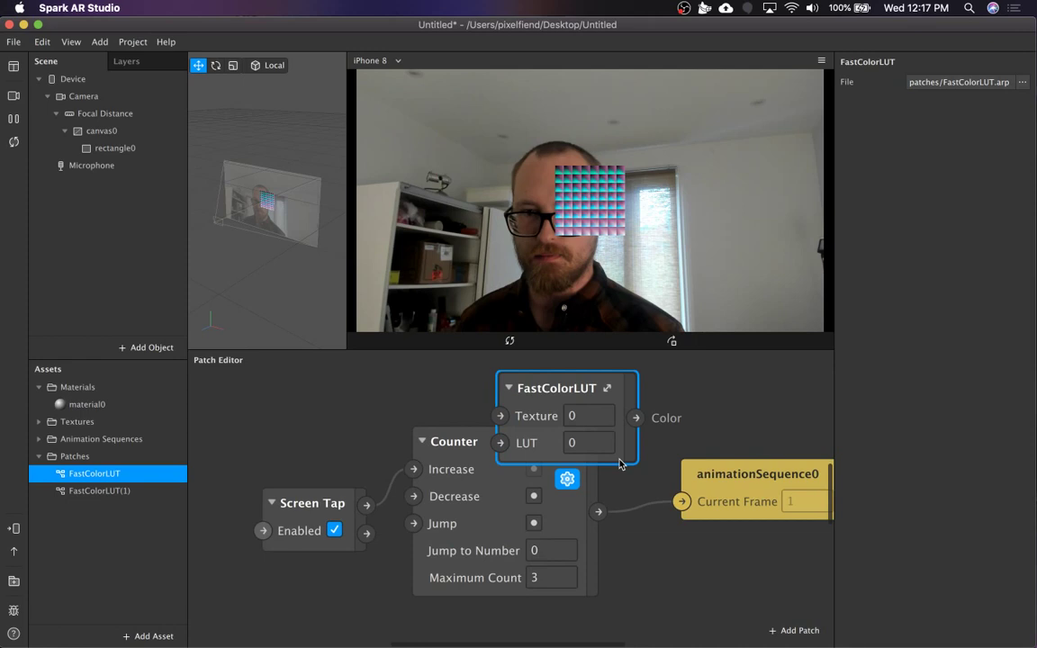
pyautogui.scroll(-2, 621, 477)
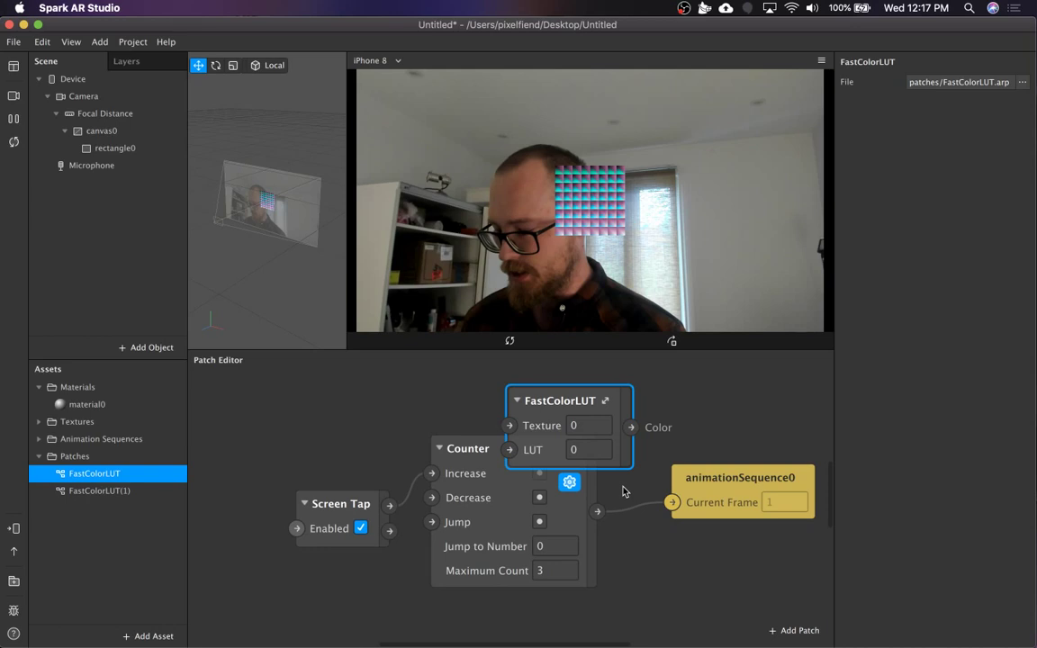
pyautogui.click(103, 491)
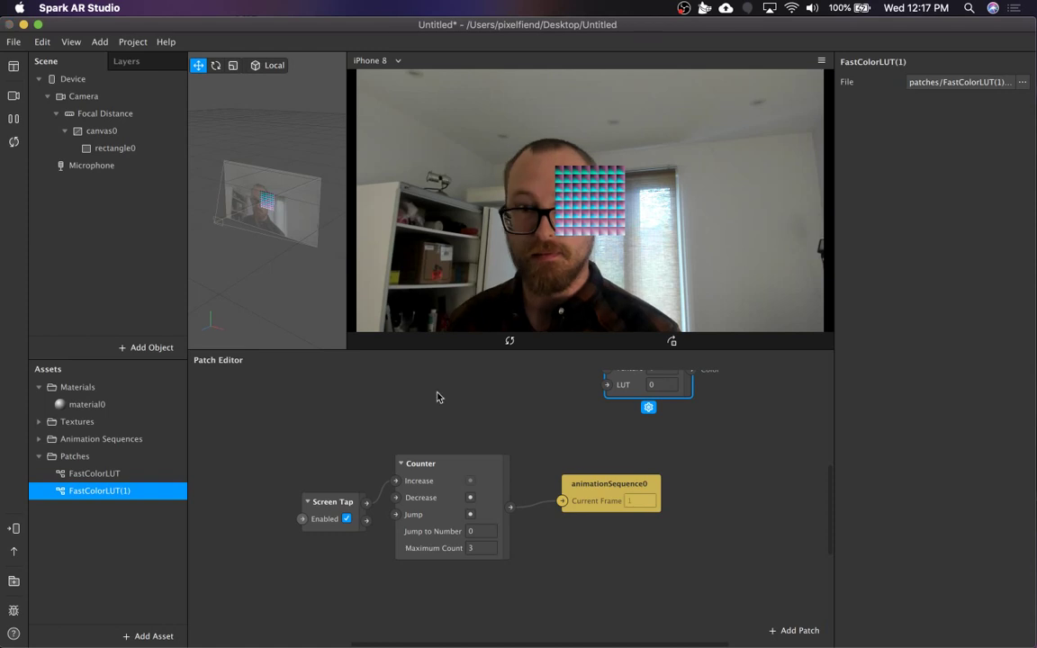
pyautogui.press('BackSpace')
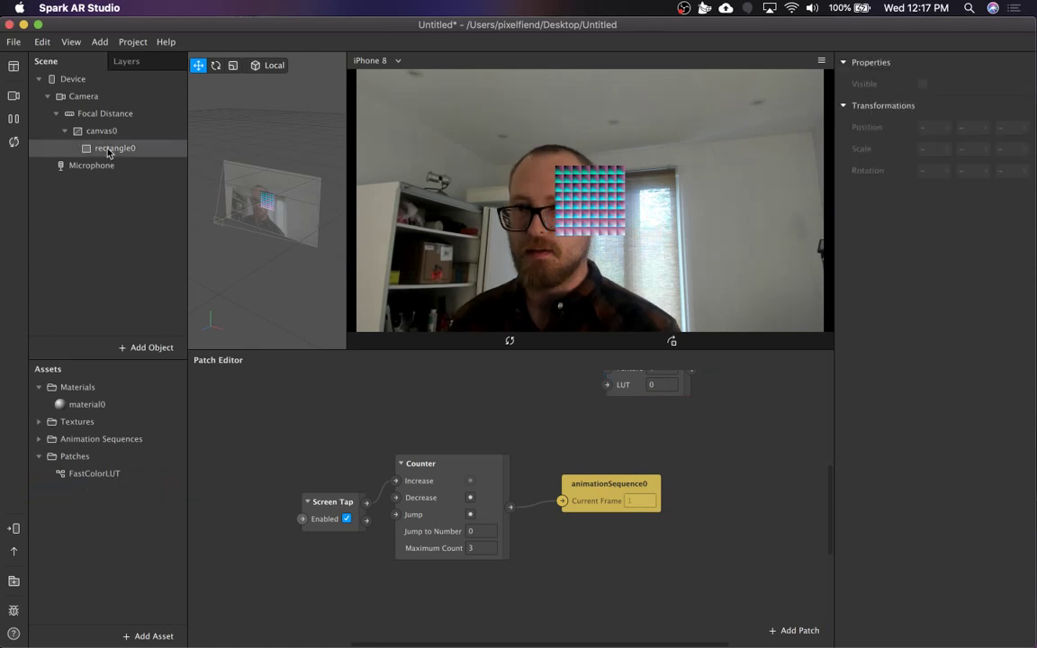
# Create a patch for rectangle0's material0 diffuse texture and wire FastColorLUT's Color into it.
pyautogui.click(112, 149)
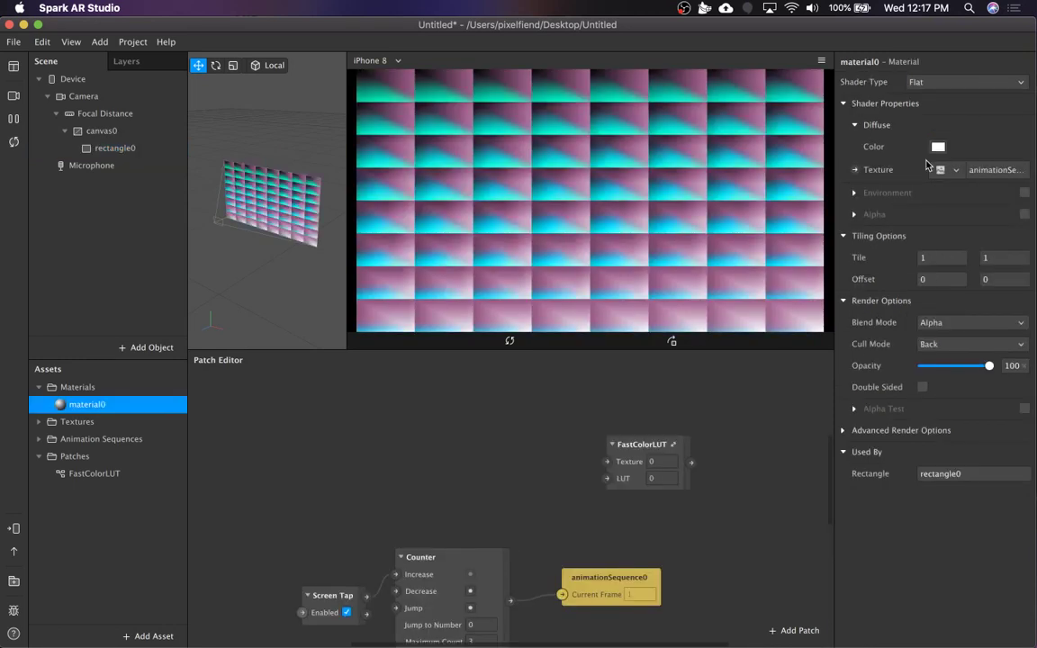
pyautogui.click(855, 170)
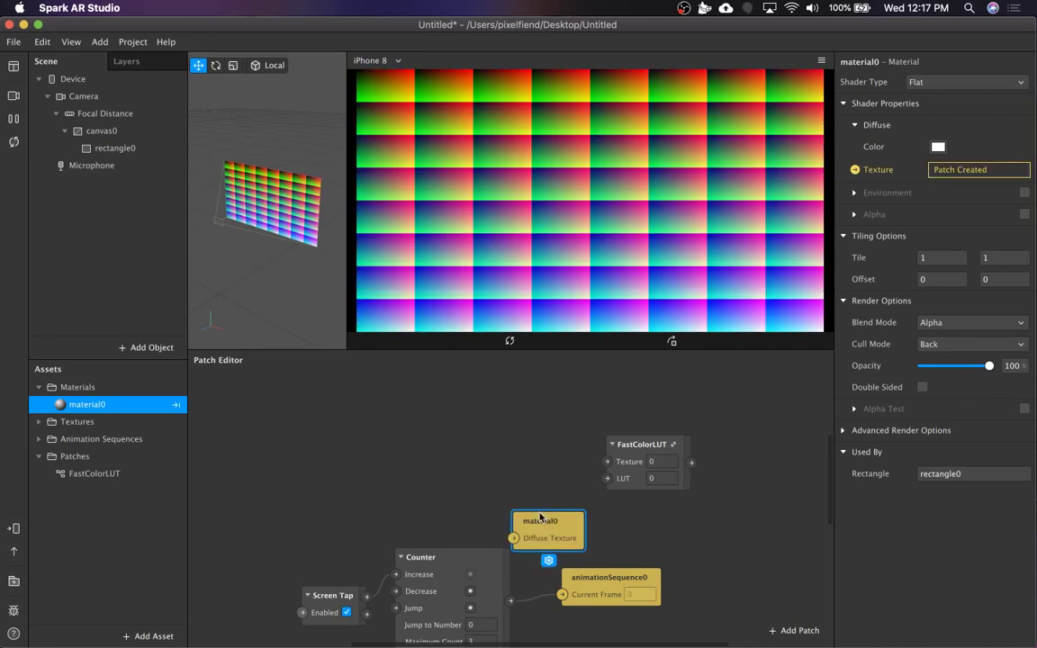
pyautogui.moveTo(540, 517); pyautogui.dragTo(689, 385)
pyautogui.moveTo(693, 466); pyautogui.dragTo(615, 461)
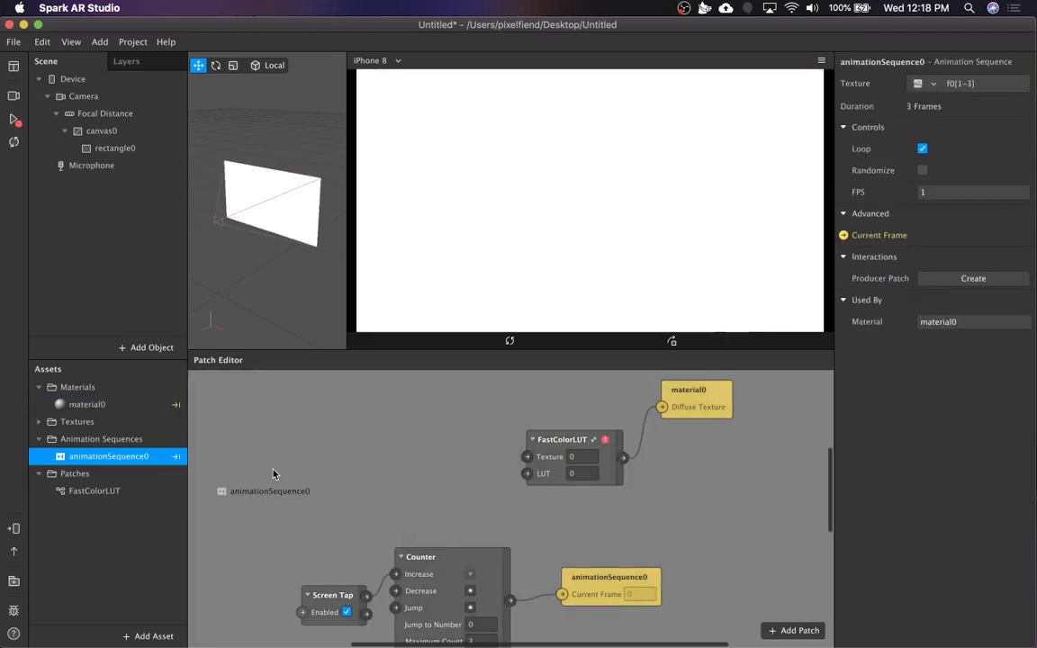
pyautogui.moveTo(272, 475); pyautogui.dragTo(275, 475)
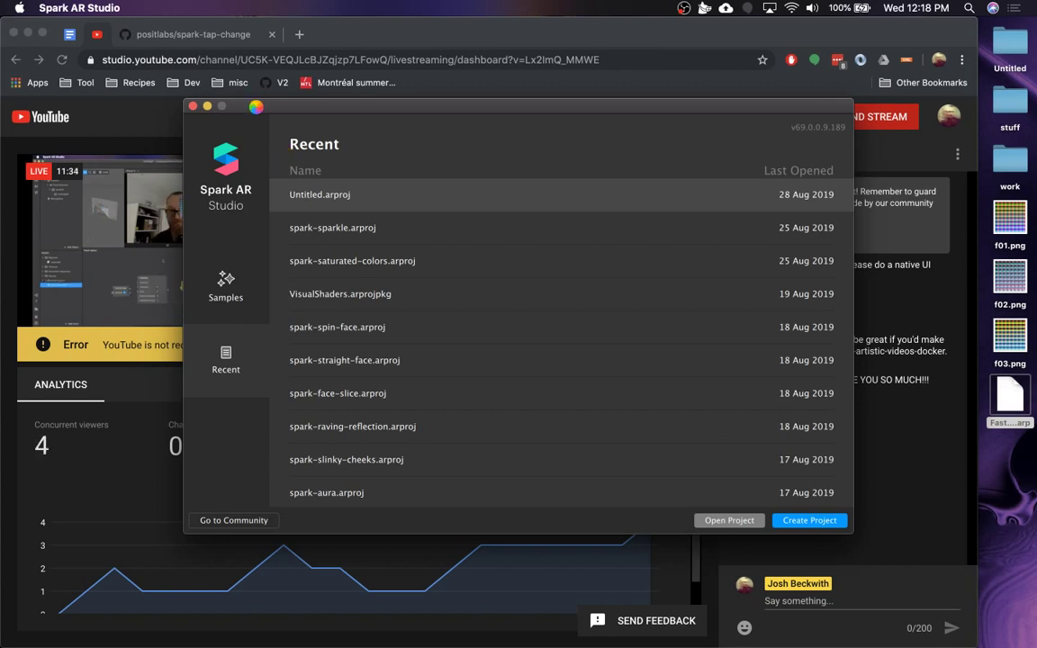
# Reopen the Untitled project from Recent projects and maximize its window.
pyautogui.moveTo(257, 112); pyautogui.dragTo(468, 448)
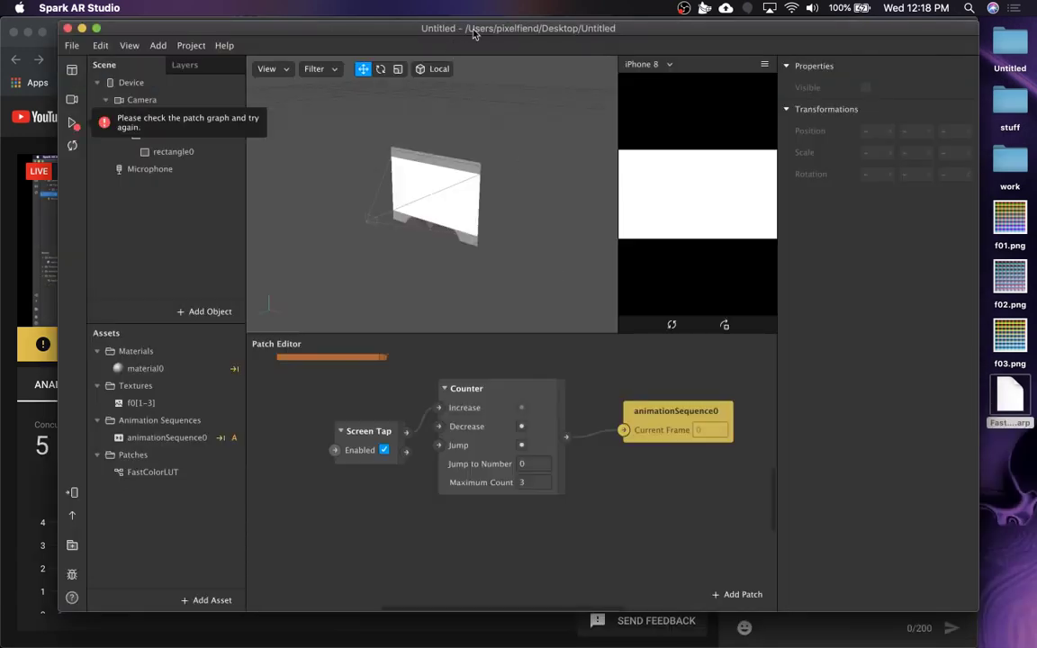
pyautogui.doubleClick(474, 31)
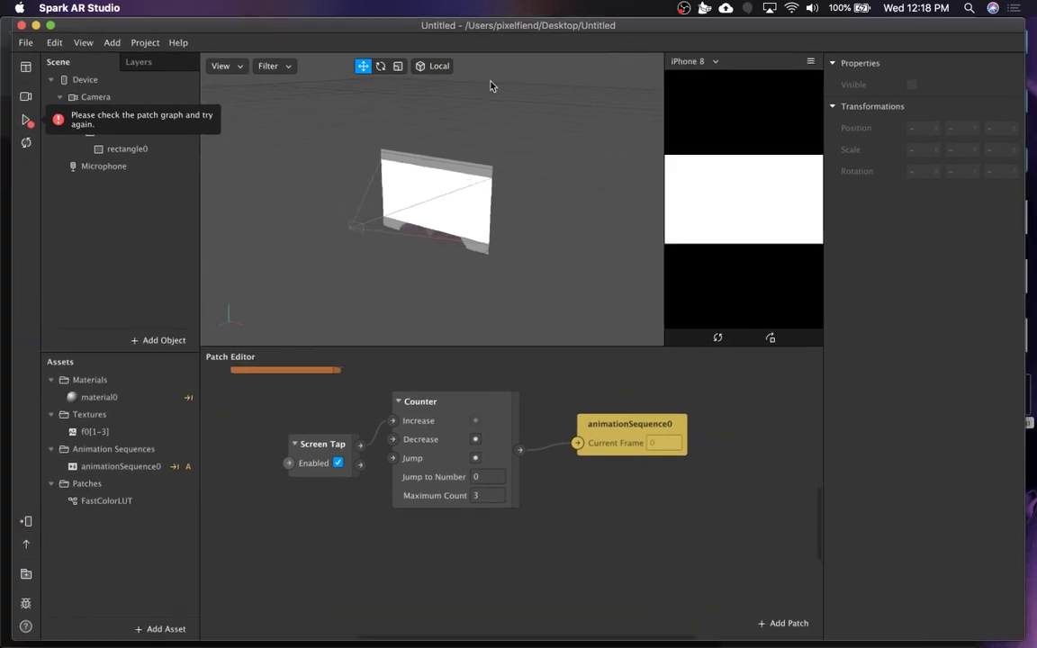
# Connect animationSequence0 to FastColorLUT's LUT input and tidy the node layout.
pyautogui.scroll(5, 551, 499)
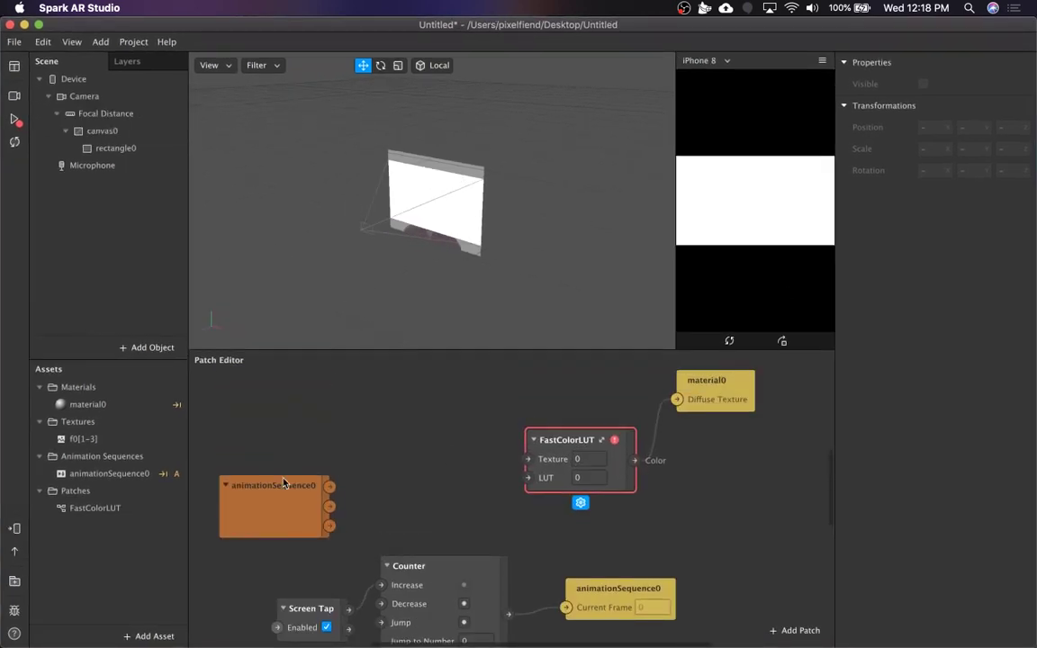
pyautogui.moveTo(285, 484); pyautogui.dragTo(524, 475)
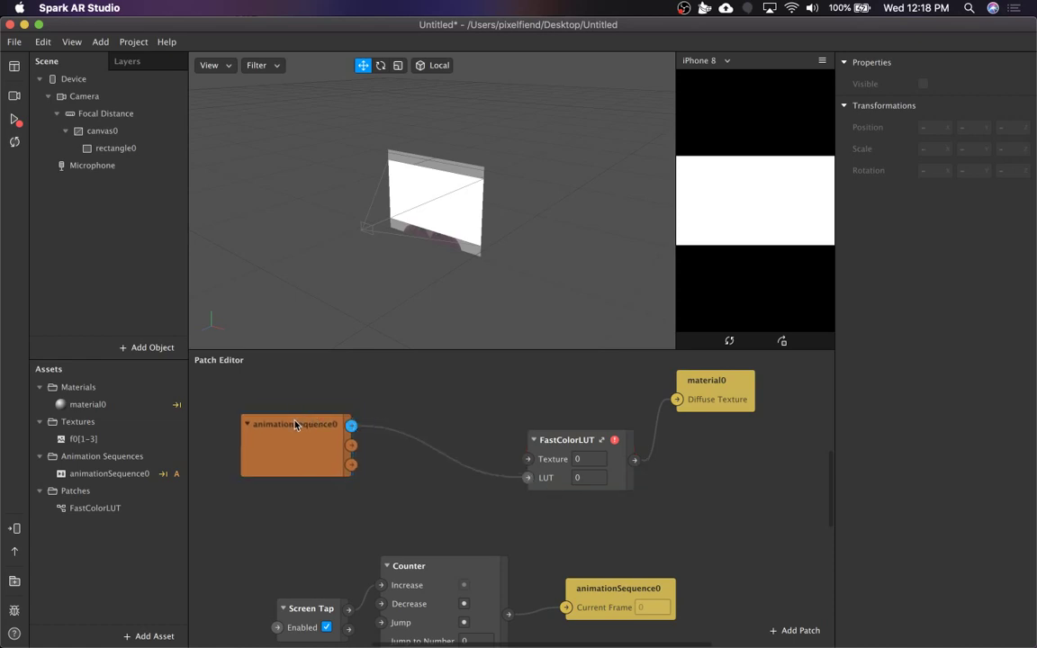
pyautogui.moveTo(296, 436); pyautogui.dragTo(282, 486)
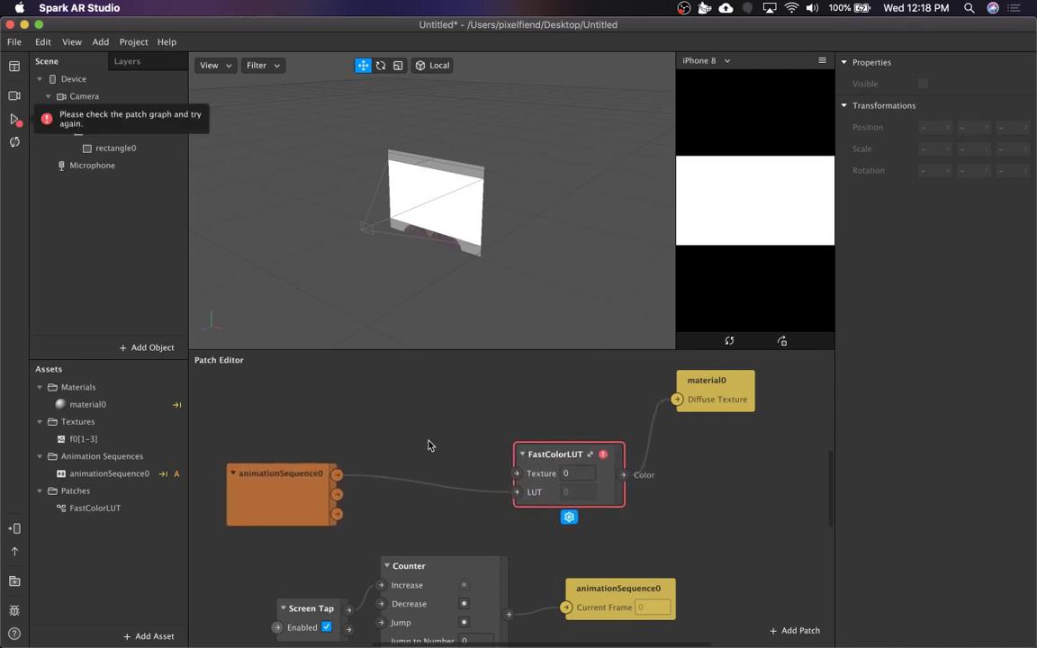
pyautogui.moveTo(558, 445); pyautogui.dragTo(507, 413)
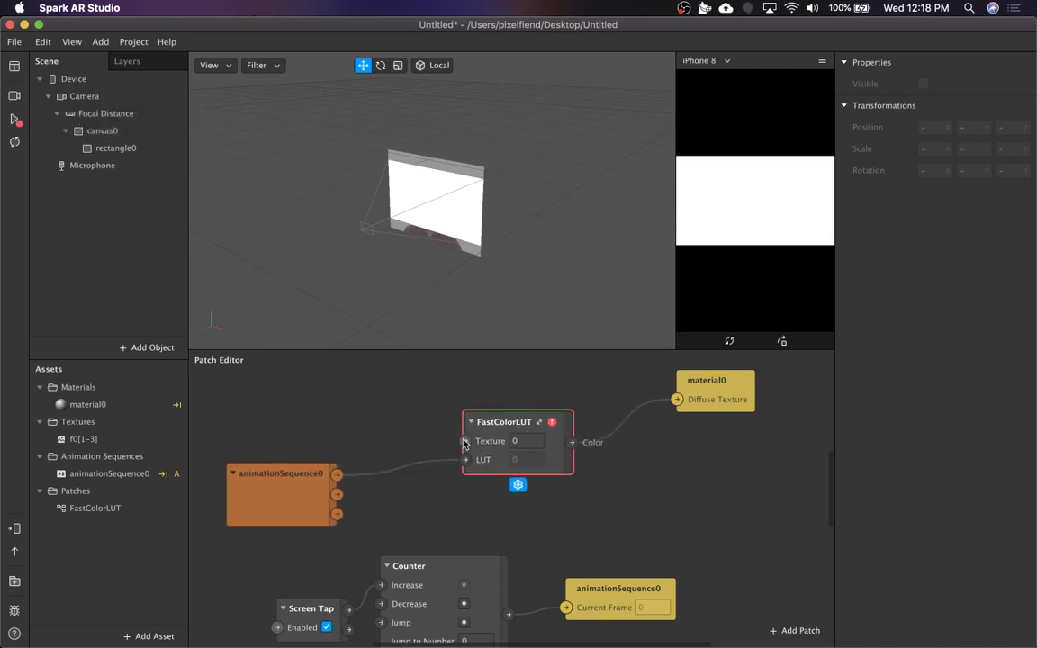
# Extract the Camera feed as cameraTexture0 and add it to the patch graph.
pyautogui.click(98, 94)
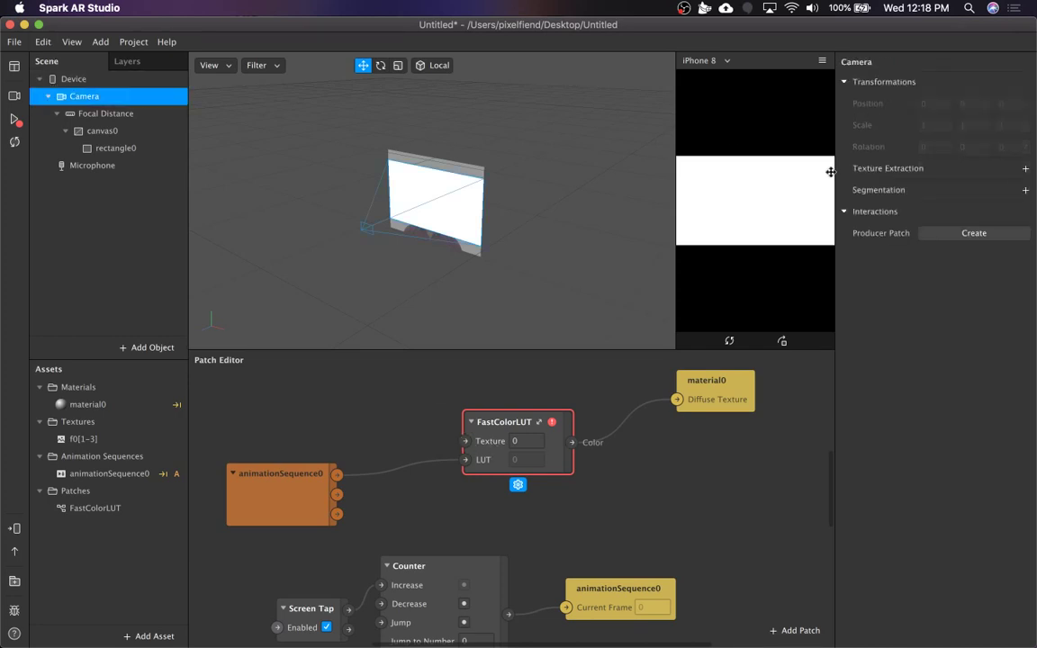
pyautogui.click(1026, 169)
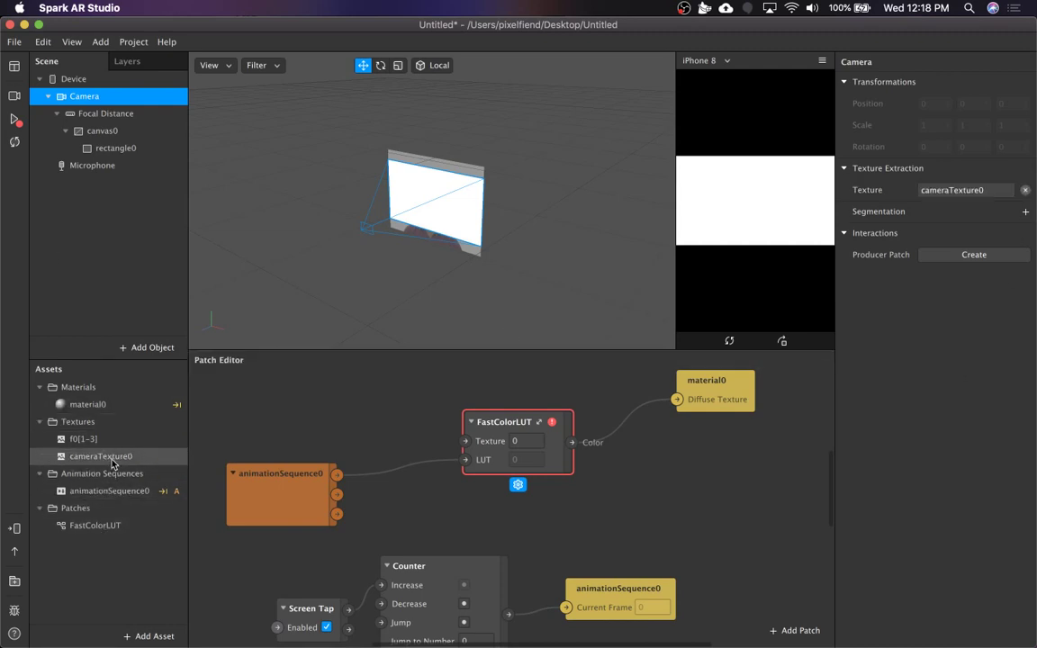
pyautogui.moveTo(101, 457); pyautogui.dragTo(464, 441)
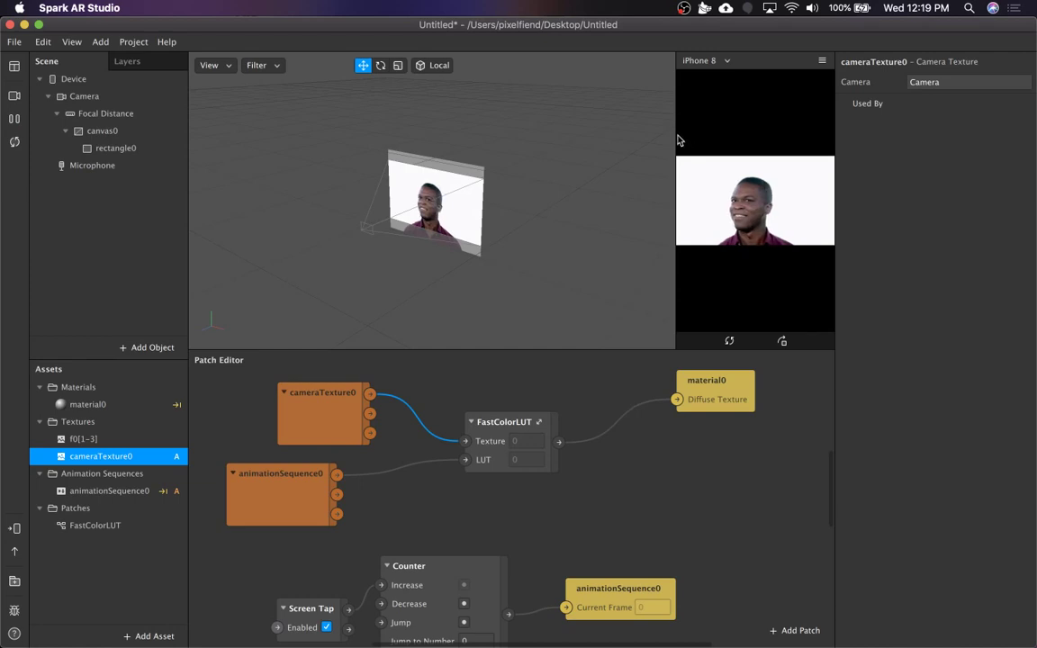
# Widen the simulator preview and switch it to the Logitech BRIO #2 camera.
pyautogui.moveTo(678, 136); pyautogui.dragTo(366, 143)
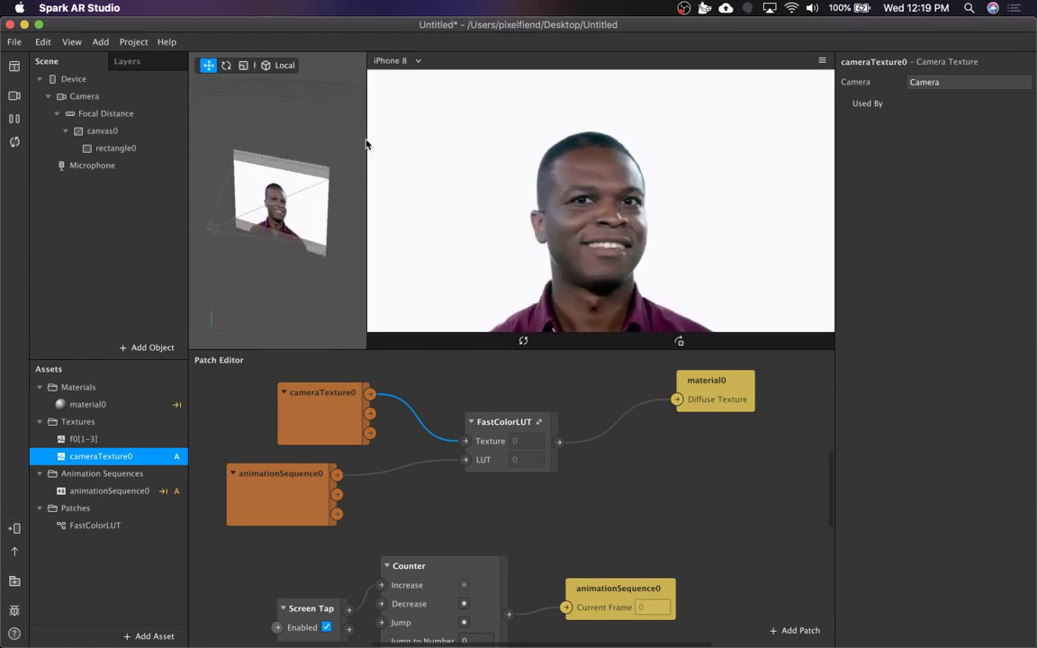
pyautogui.click(14, 96)
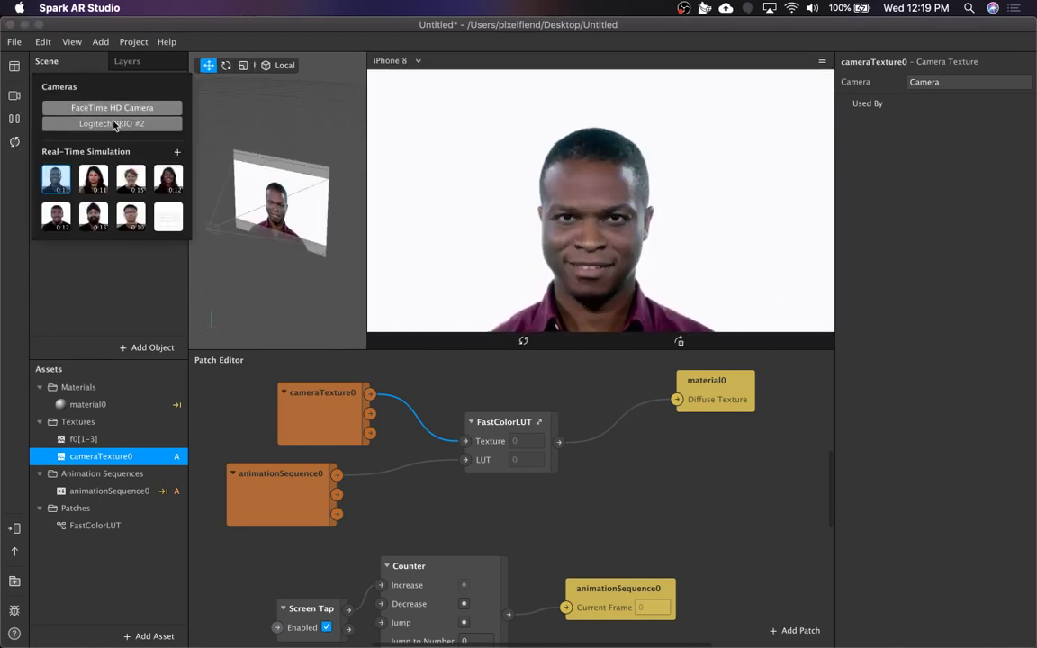
pyautogui.click(114, 125)
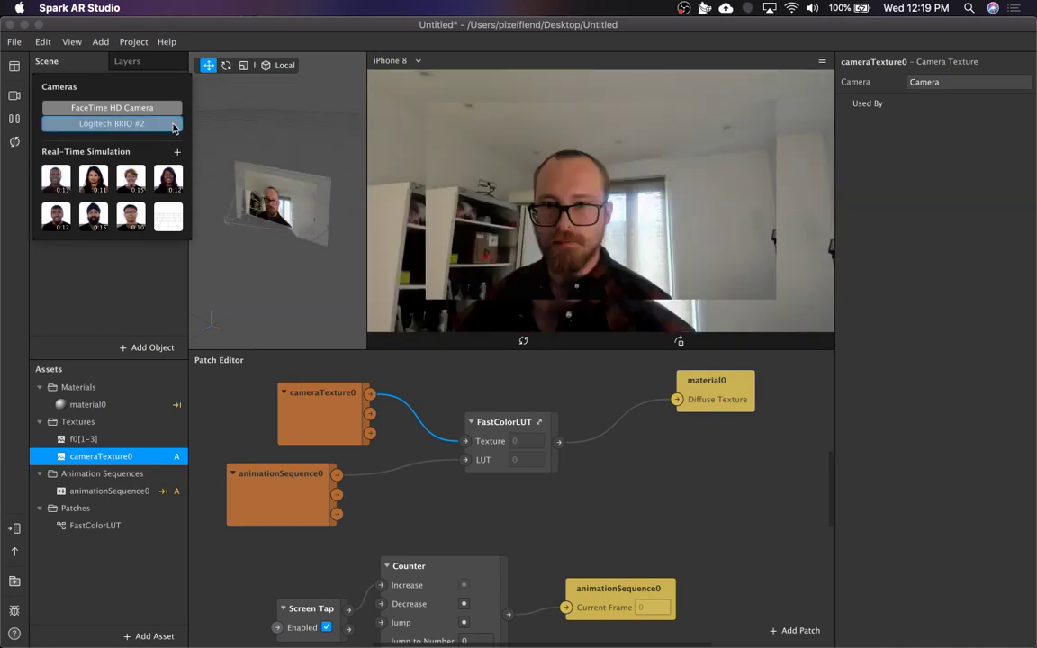
pyautogui.click(650, 236)
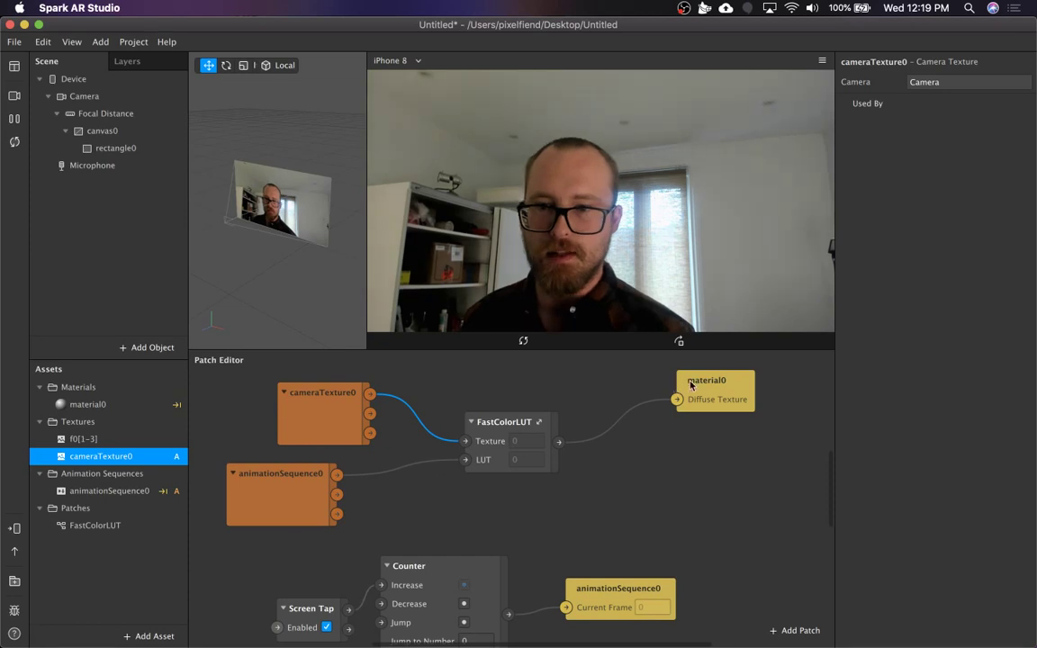
pyautogui.click(580, 528)
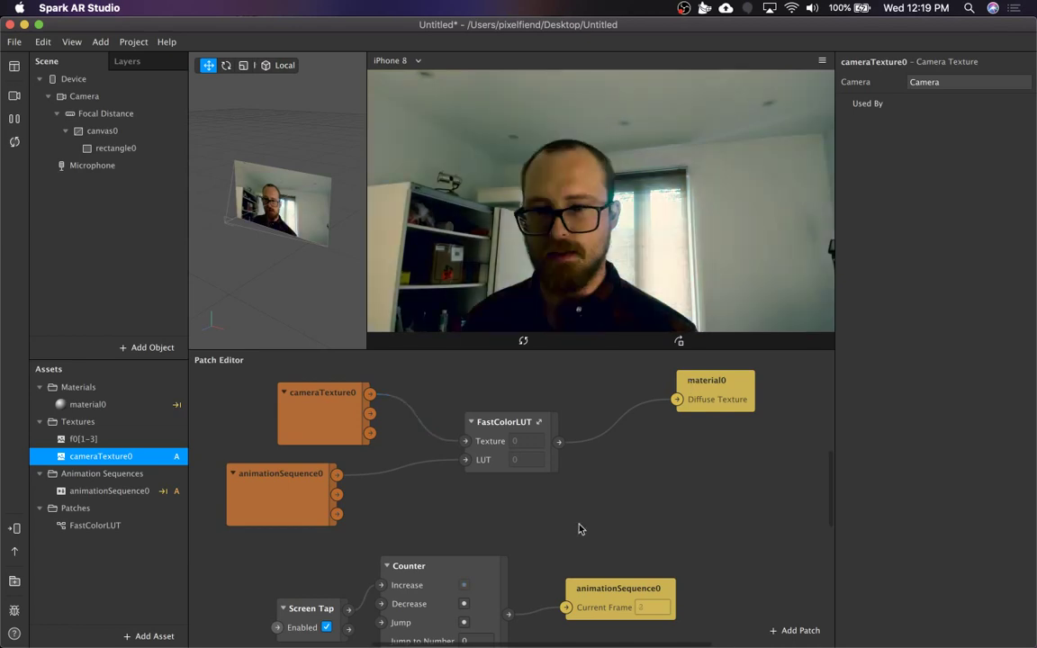
pyautogui.scroll(-2, 517, 511)
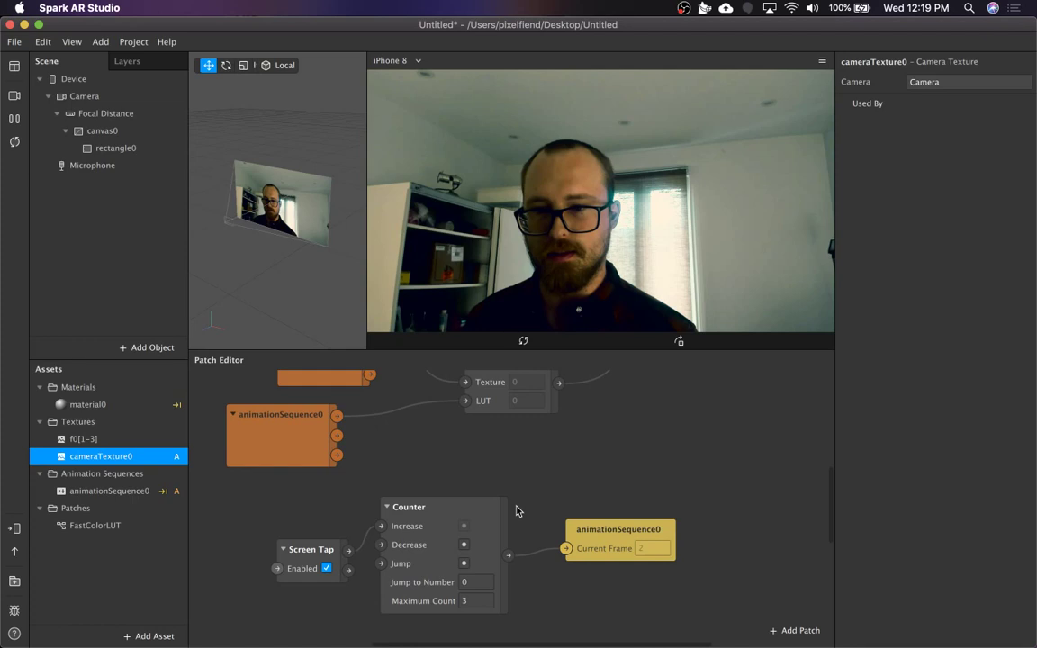
pyautogui.scroll(3, 516, 422)
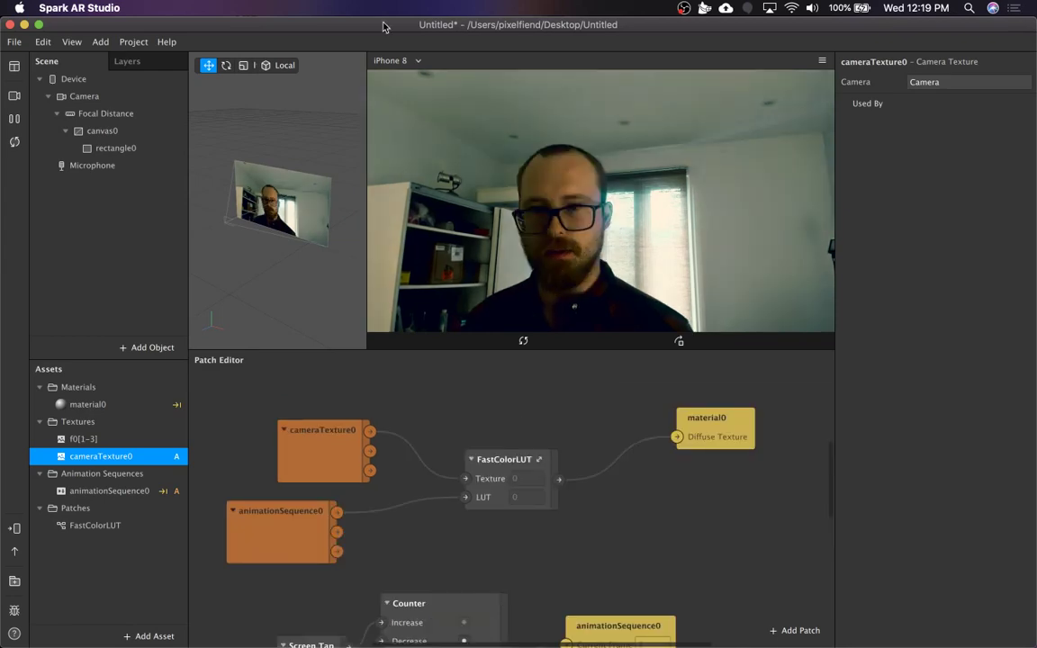